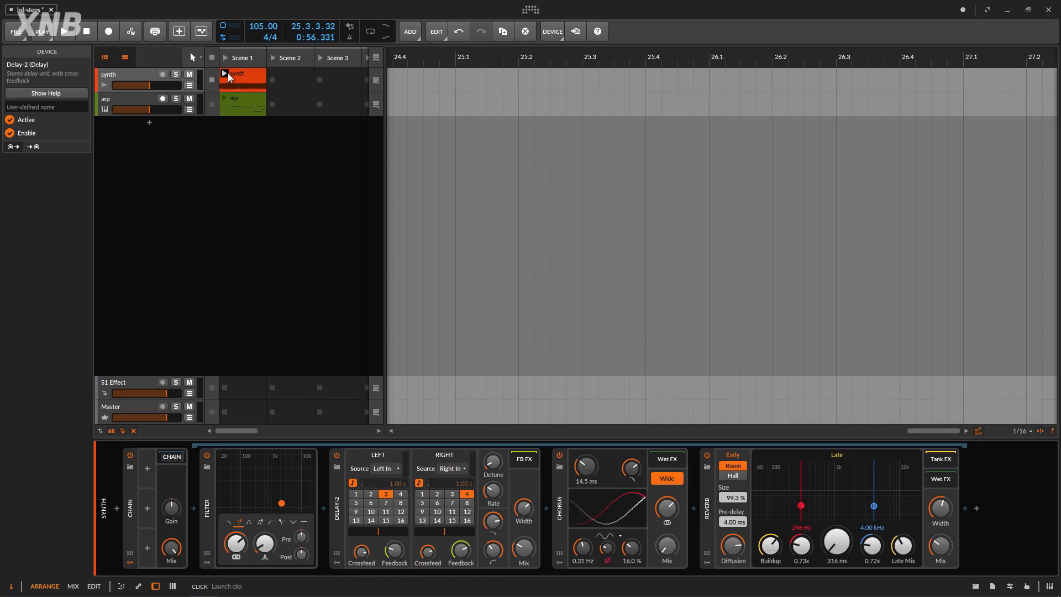
Start playback, then switch the Chain device off and back on to compare the sound.
key("space")
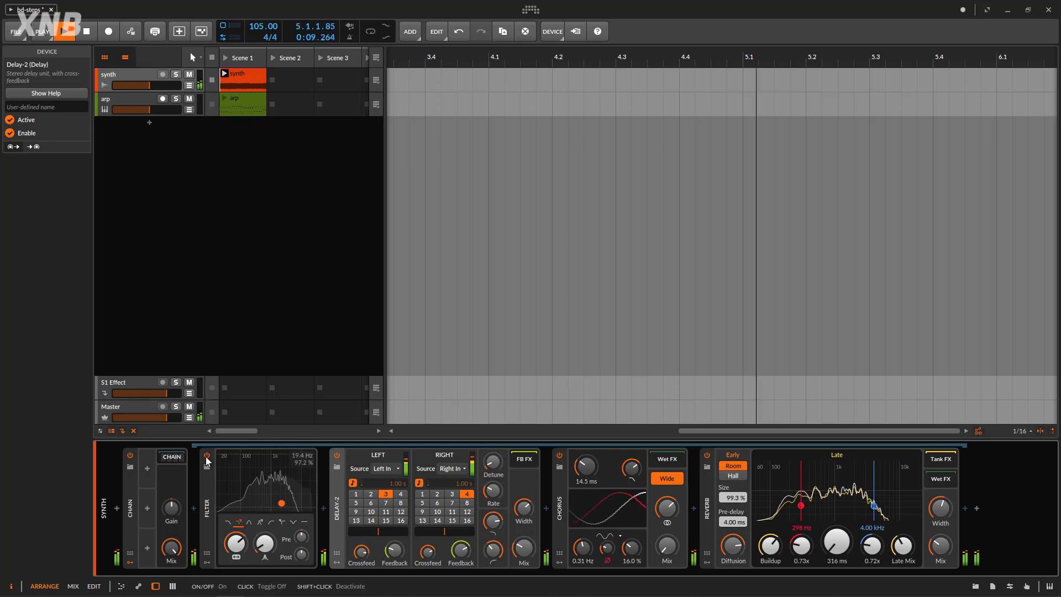
left_click(130, 455)
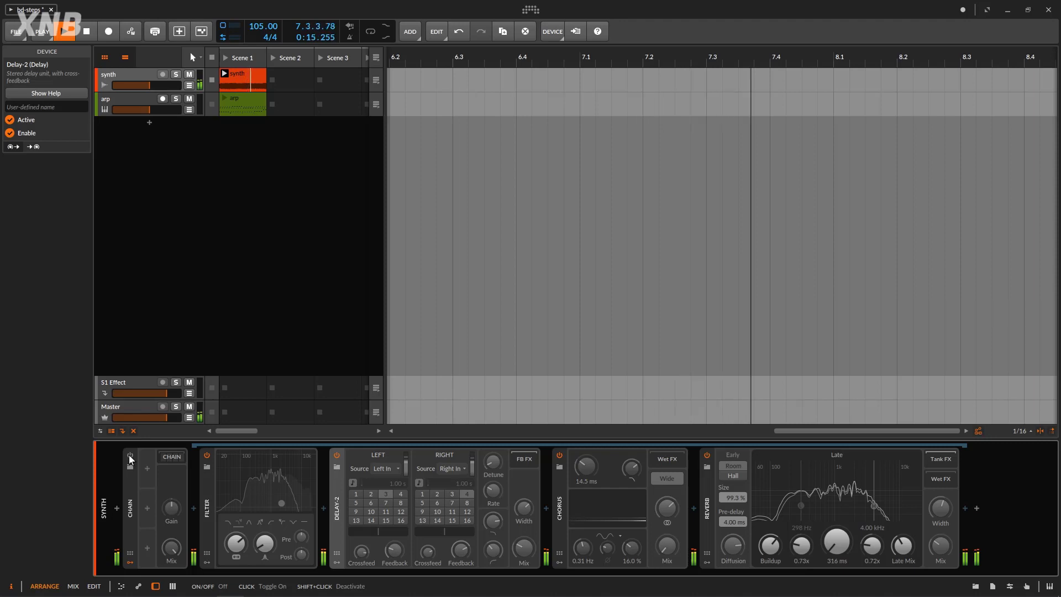
left_click(129, 456)
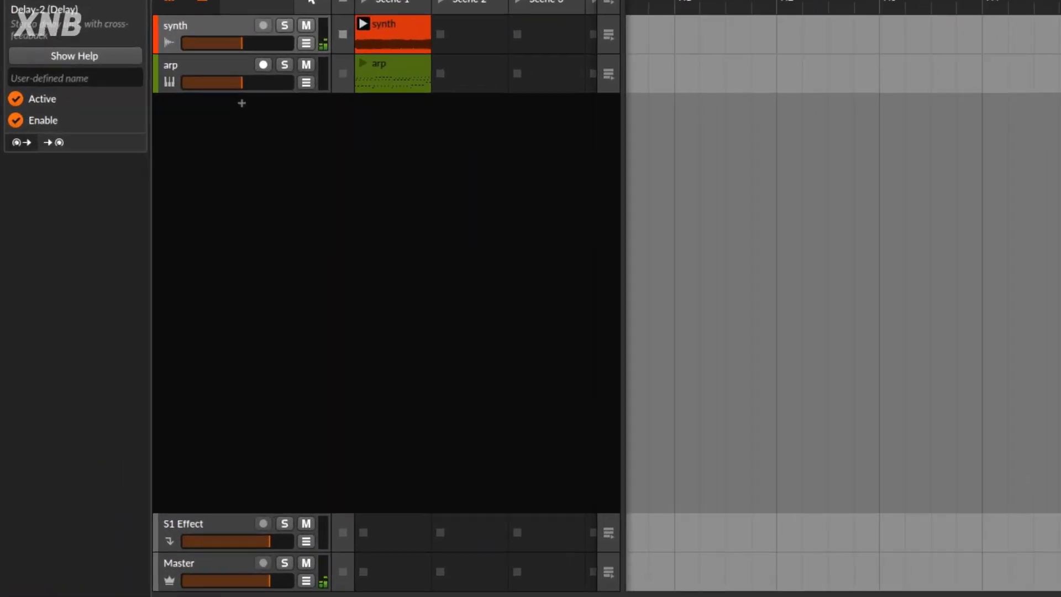
Insert a Steps modulator on the synth's Chain device and expand its 16-step editor.
left_click(162, 501)
scroll(316, 352, "down", 3)
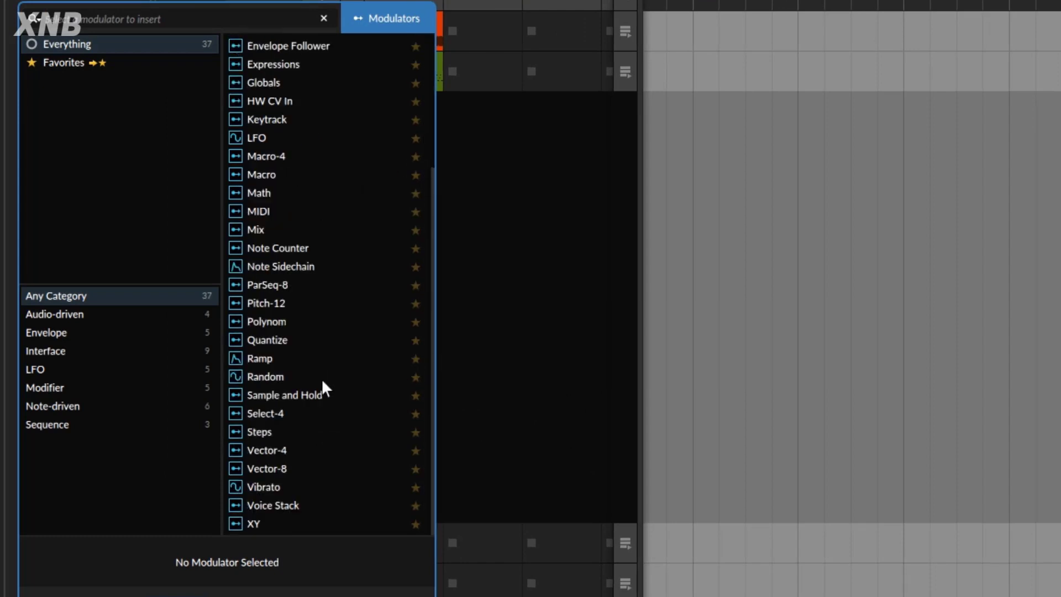
left_click(279, 431)
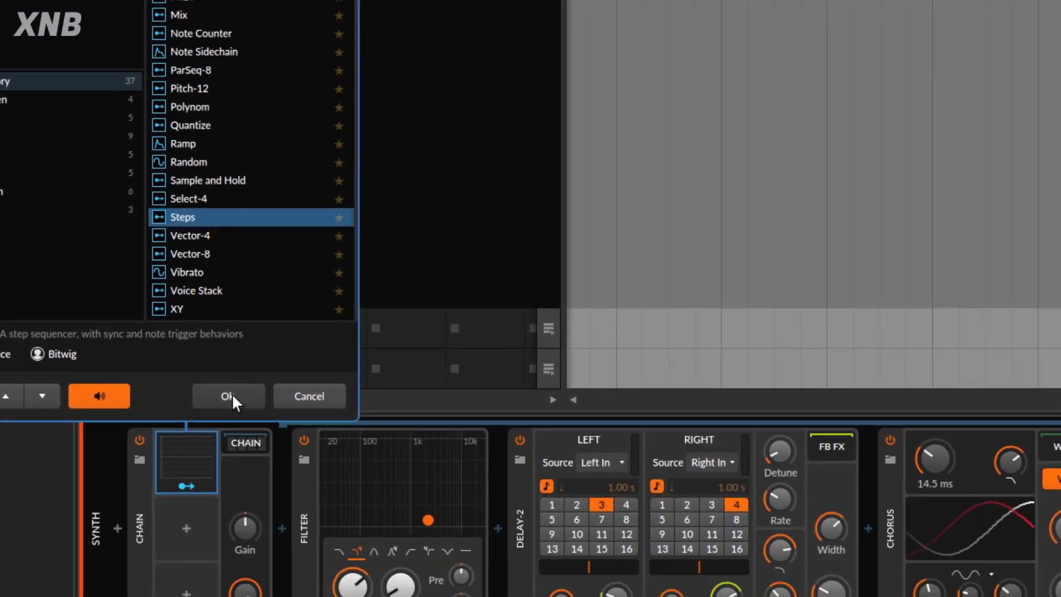
left_click(231, 395)
left_click(161, 391)
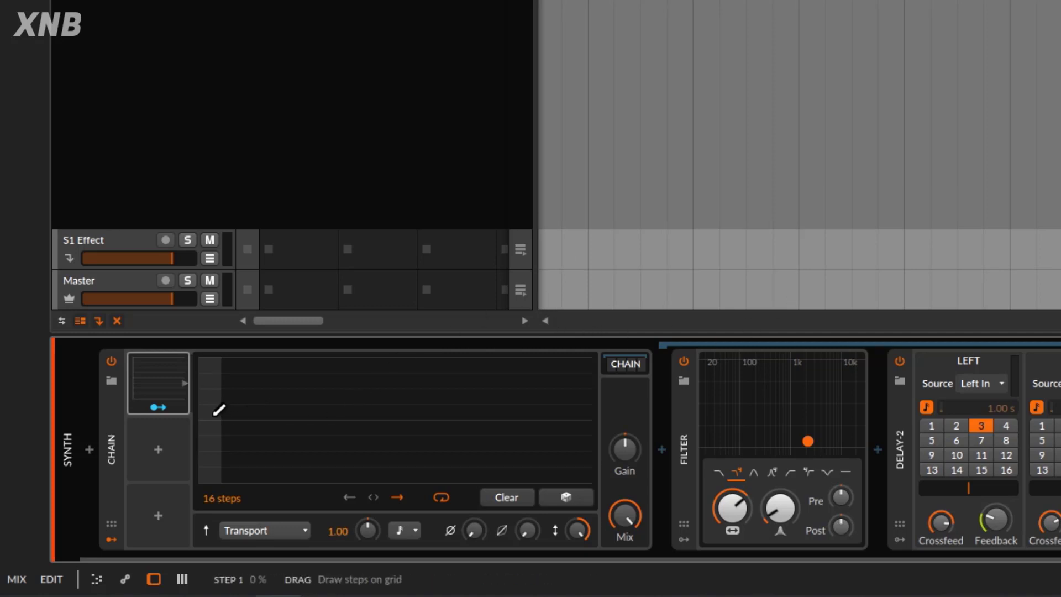
Draw 16 step values: step 1 at minimum, a rise, a dip below zero, then a climb.
mouse_move(215, 413)
left_mouse_down()
mouse_move(212, 324)
mouse_move(215, 525)
left_mouse_up()
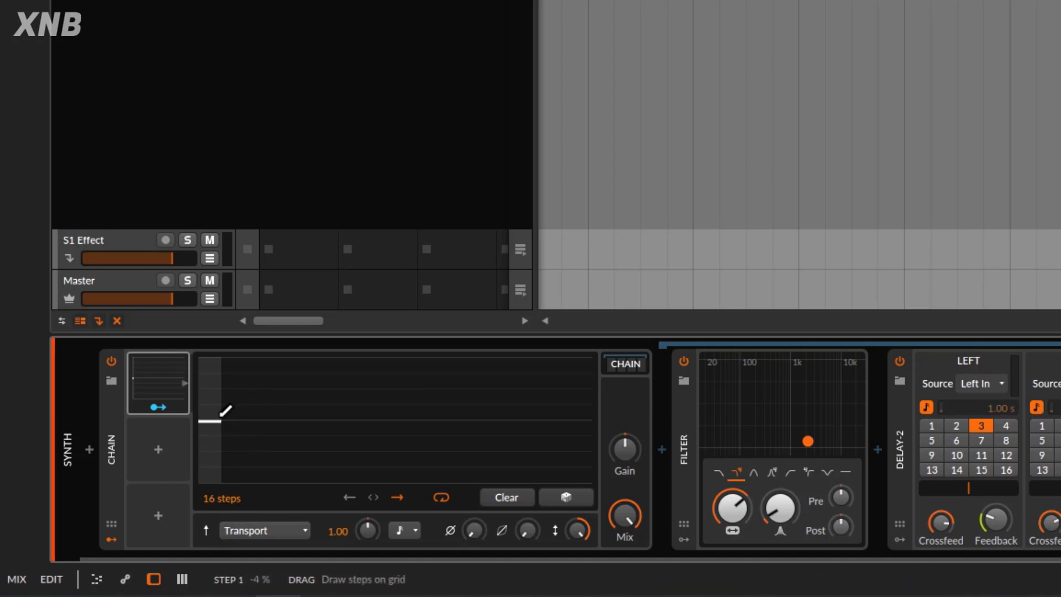
mouse_move(210, 416)
left_mouse_down()
mouse_move(346, 367)
mouse_move(425, 448)
mouse_move(573, 362)
left_mouse_up()
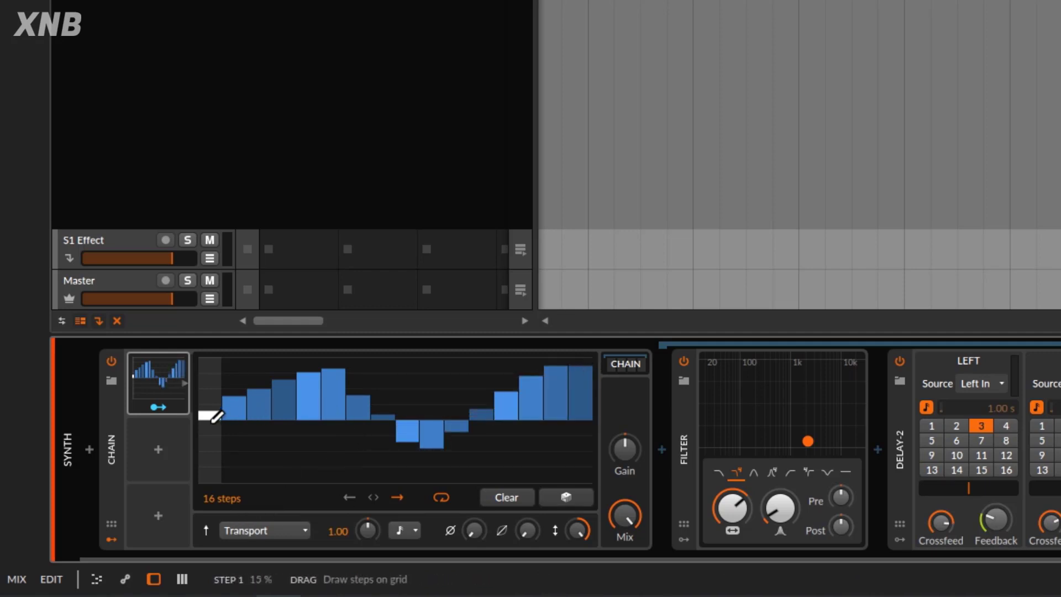
mouse_move(216, 402)
left_mouse_down()
mouse_move(270, 369)
mouse_move(369, 344)
mouse_move(457, 481)
mouse_move(574, 376)
left_mouse_up()
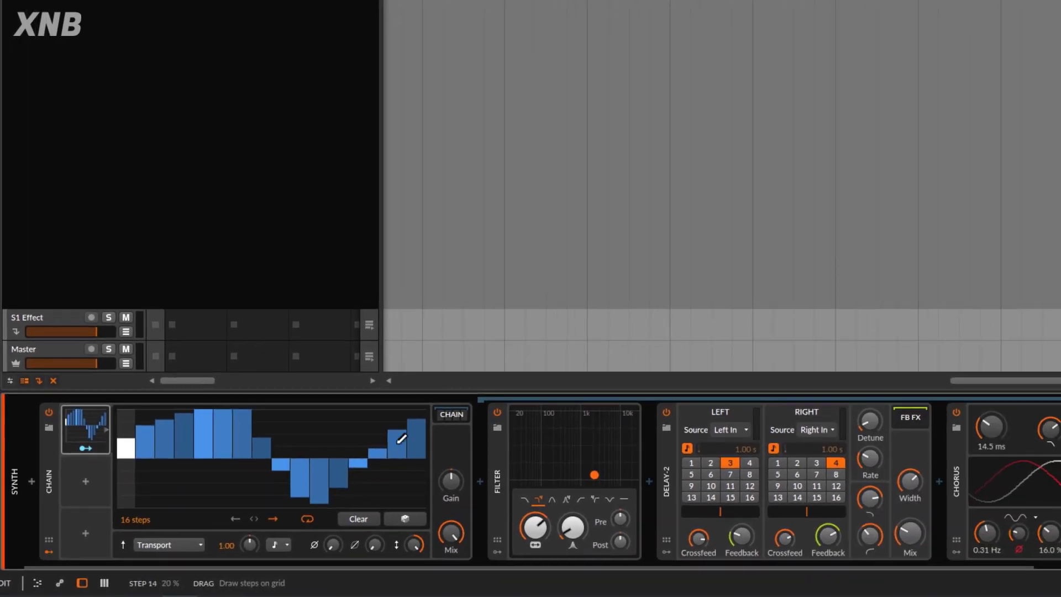
Map the Steps modulator to the Filter's cutoff frequency knob and start playback.
left_click(84, 445)
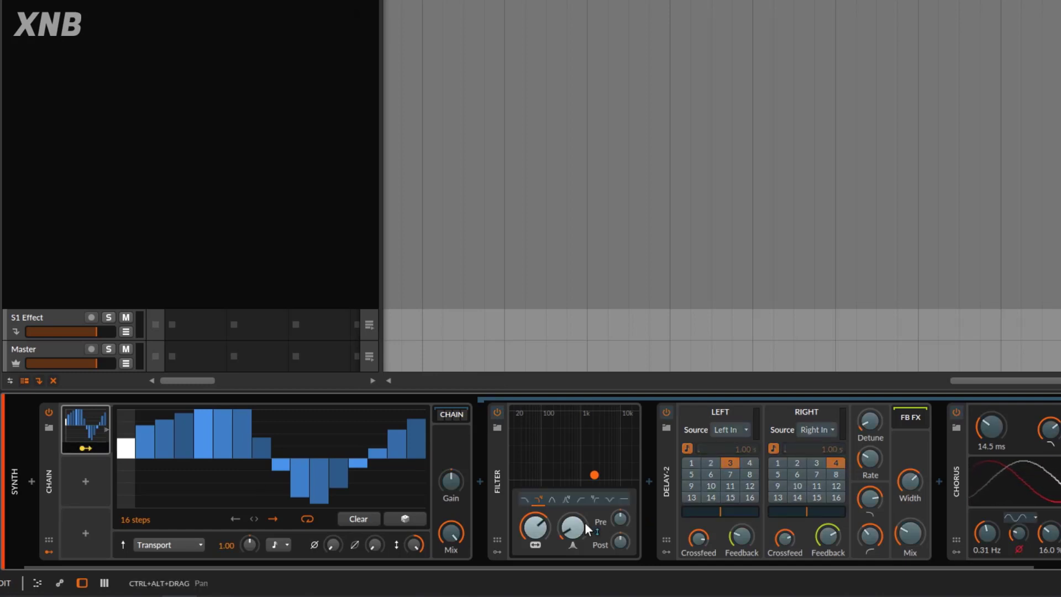
left_click_drag(535, 527, 536, 546)
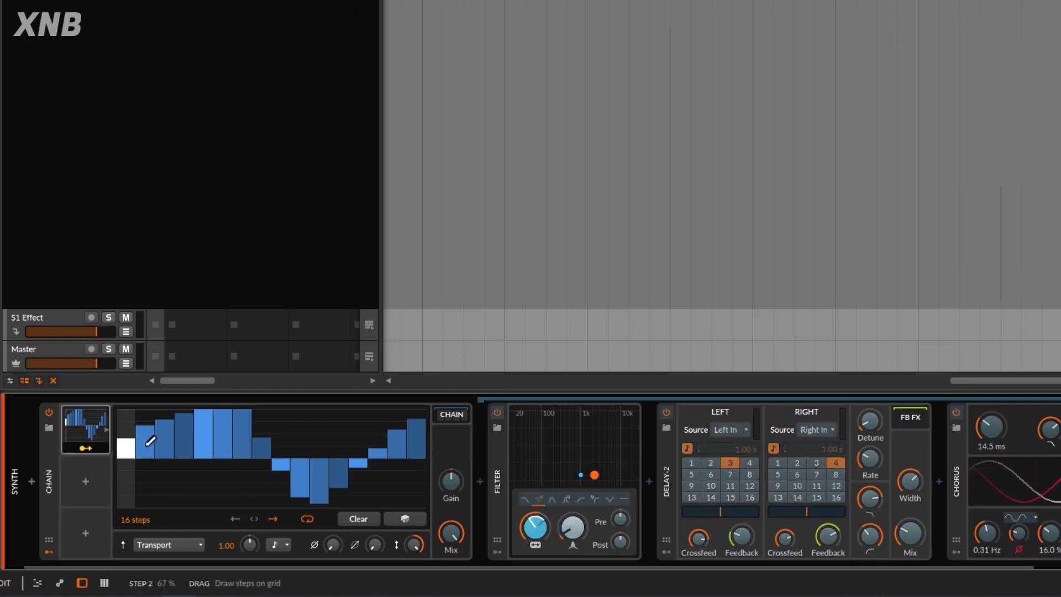
left_click(88, 448)
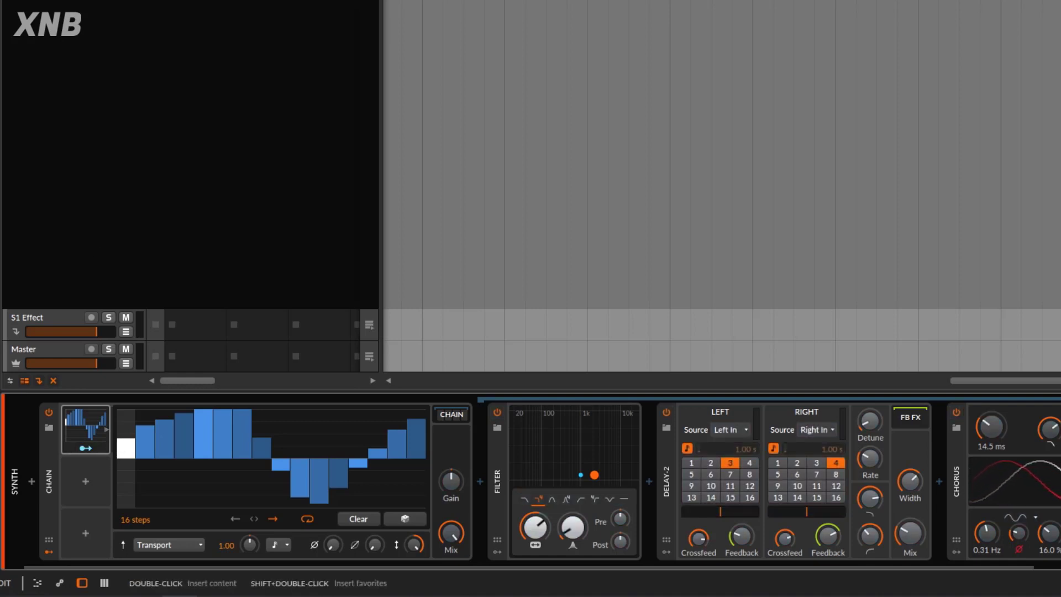
key("space")
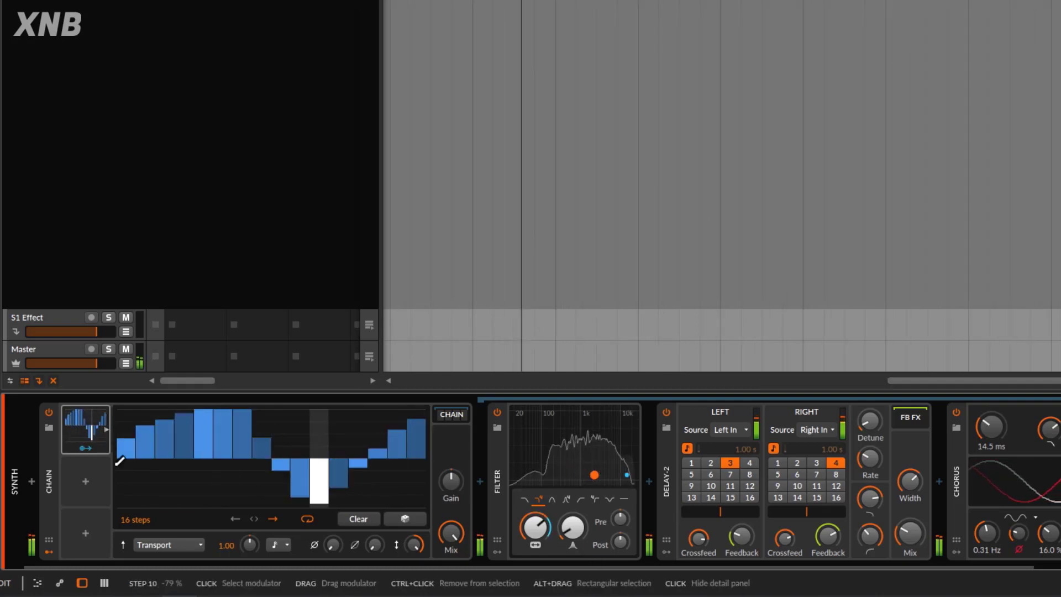
mouse_move(212, 595)
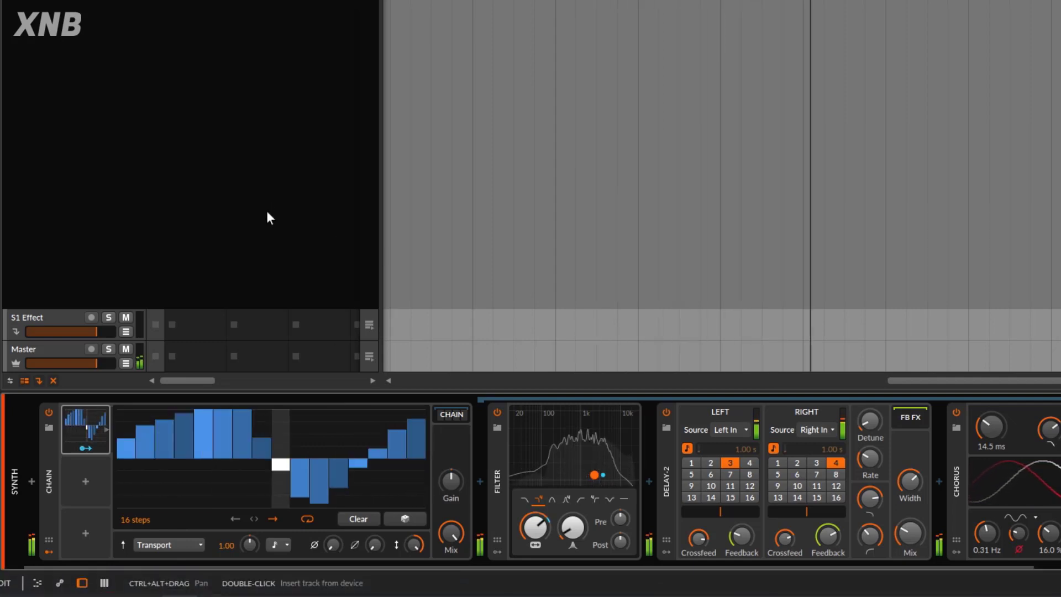
Invert the Steps modulation amount to -100% and extend the pattern from 16 to 64 steps.
left_click(416, 545, "ctrl")
left_click_drag(413, 545, 413, 585)
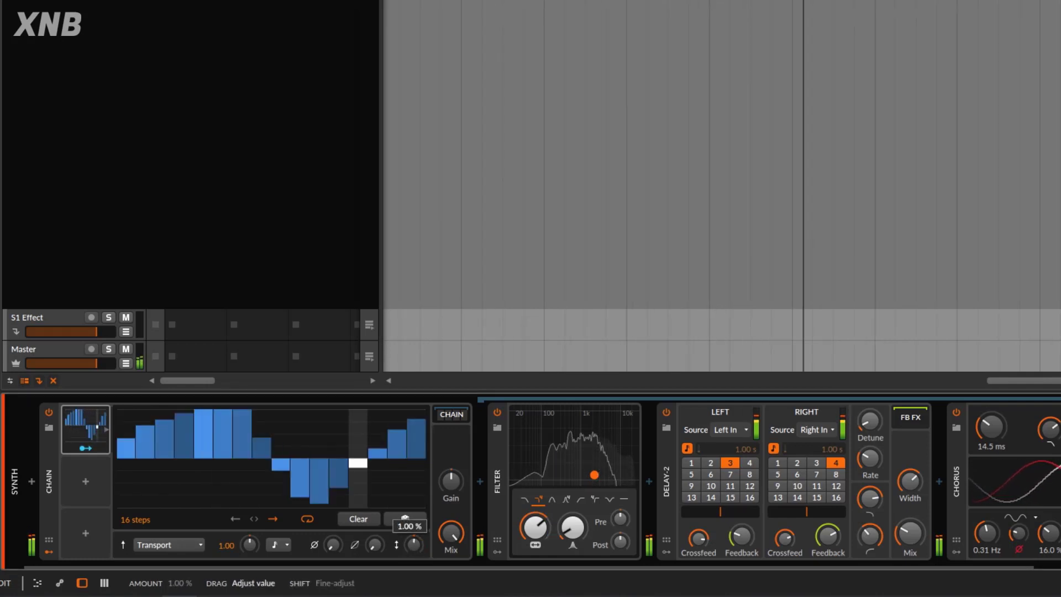
left_click_drag(413, 586, 413, 596)
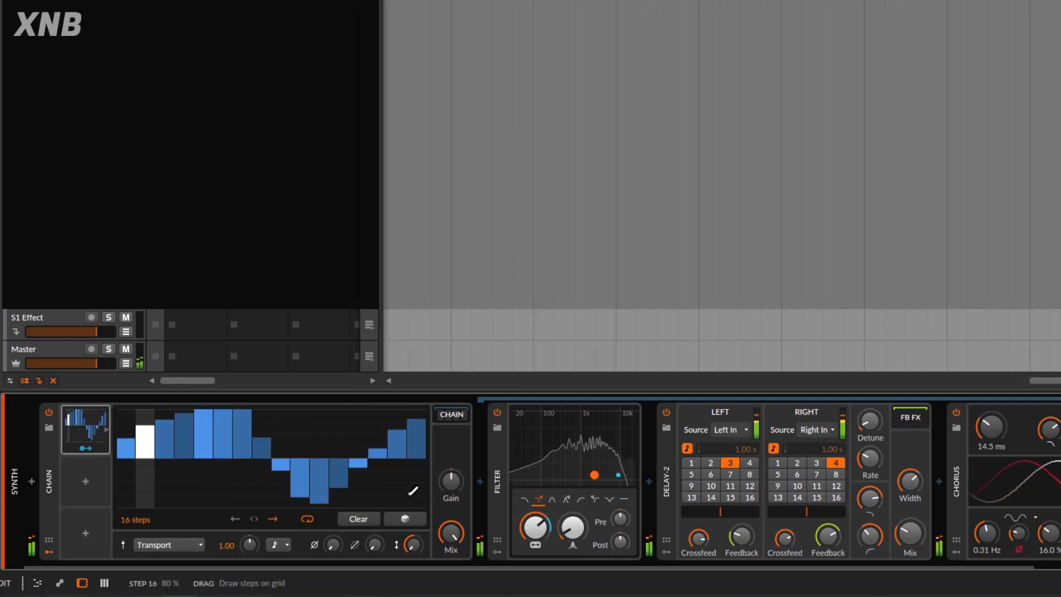
left_click_drag(131, 520, 130, 486)
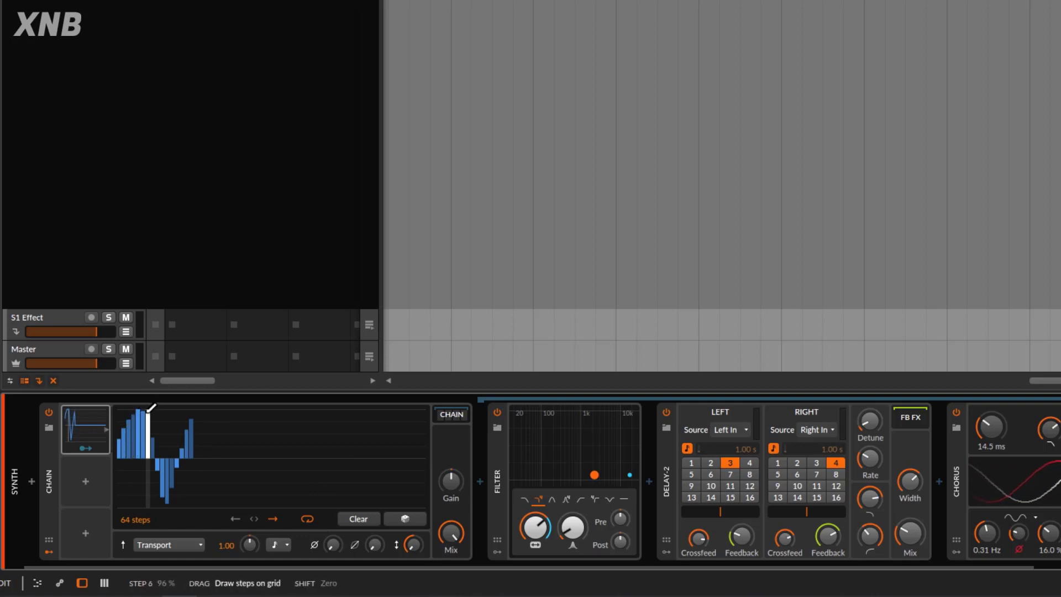
Draw wave-like values into the newly added steps and play the 64-step pattern.
left_click_drag(256, 462, 297, 406)
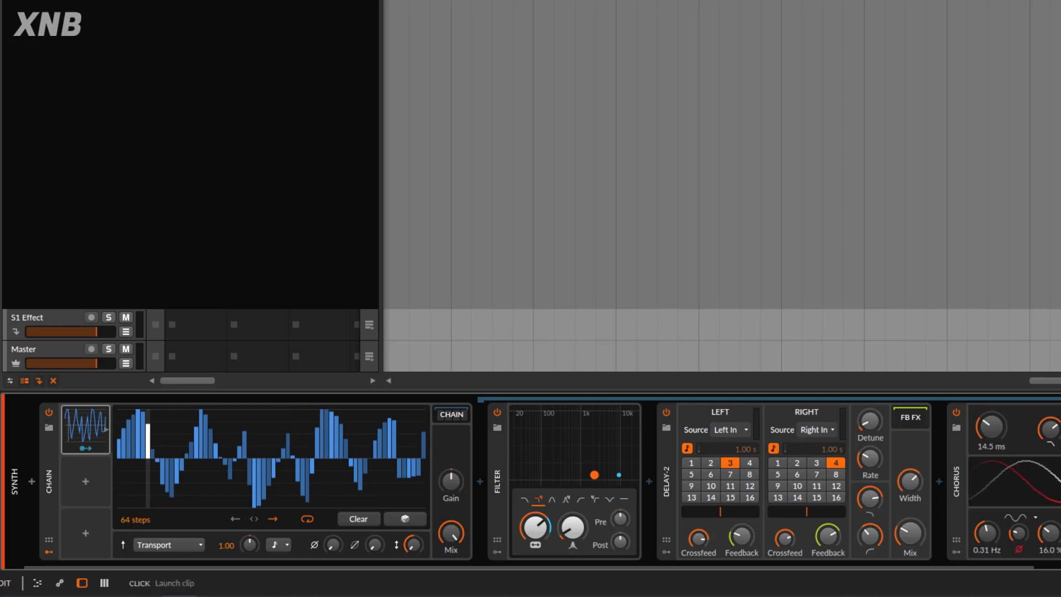
key("space")
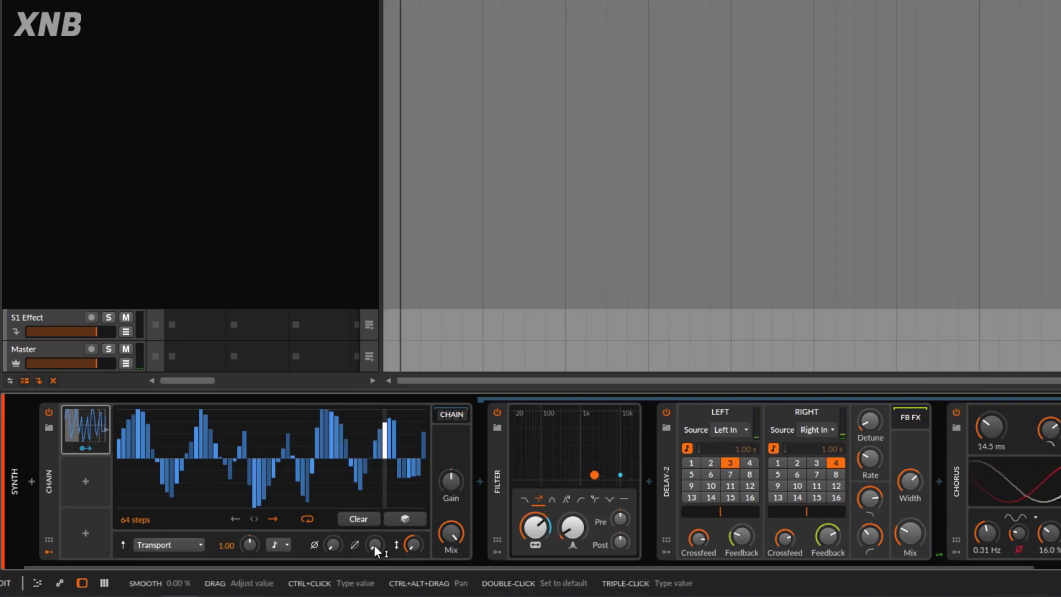
Set Smooth to about 2%, lower the Filter cutoff to 1.89 kHz, and stop playback.
left_click_drag(374, 545, 374, 500)
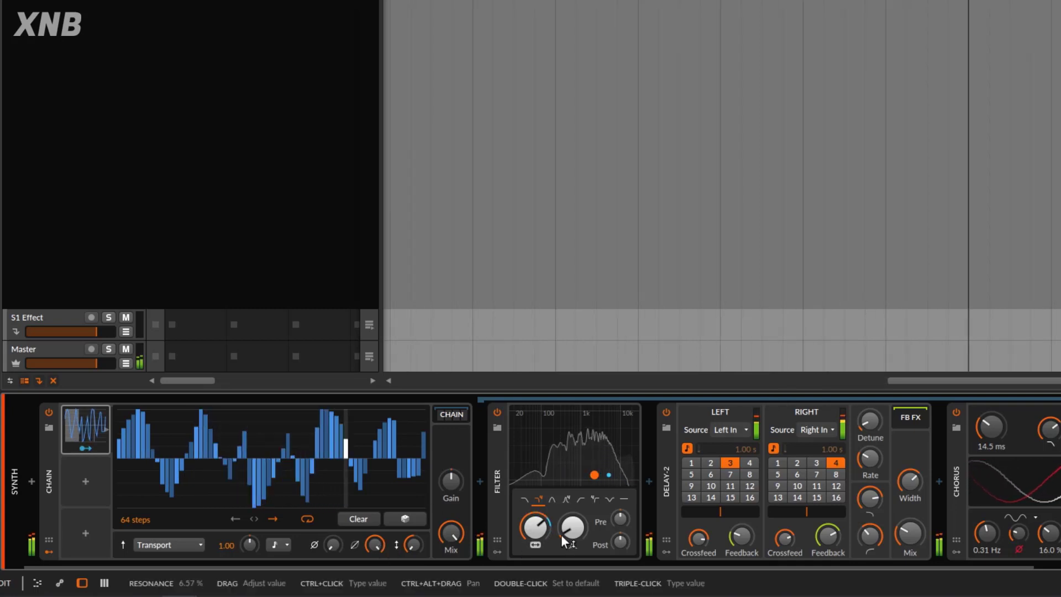
left_click_drag(537, 530, 538, 536)
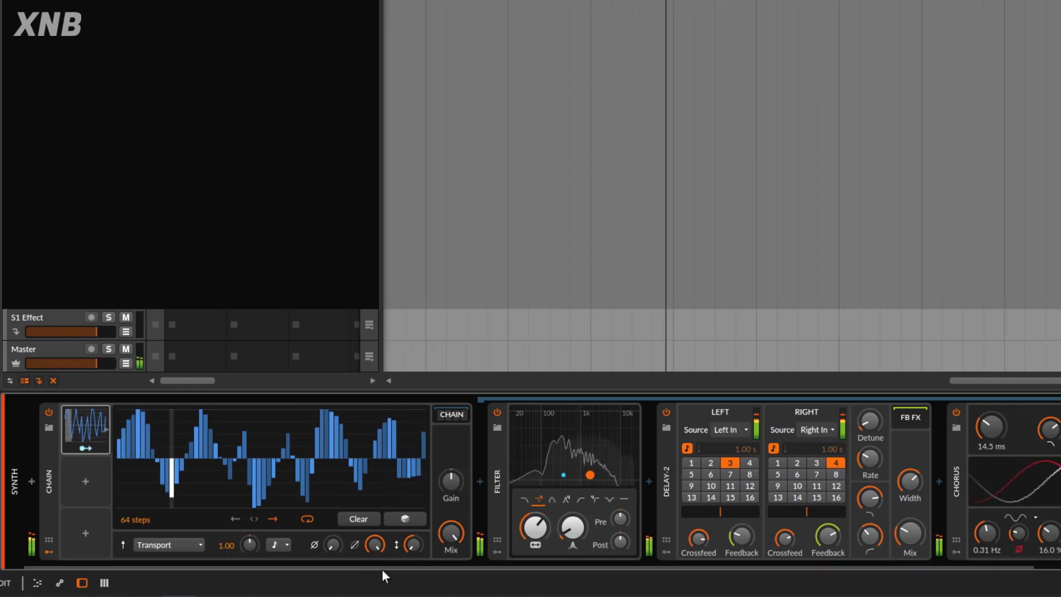
key("space")
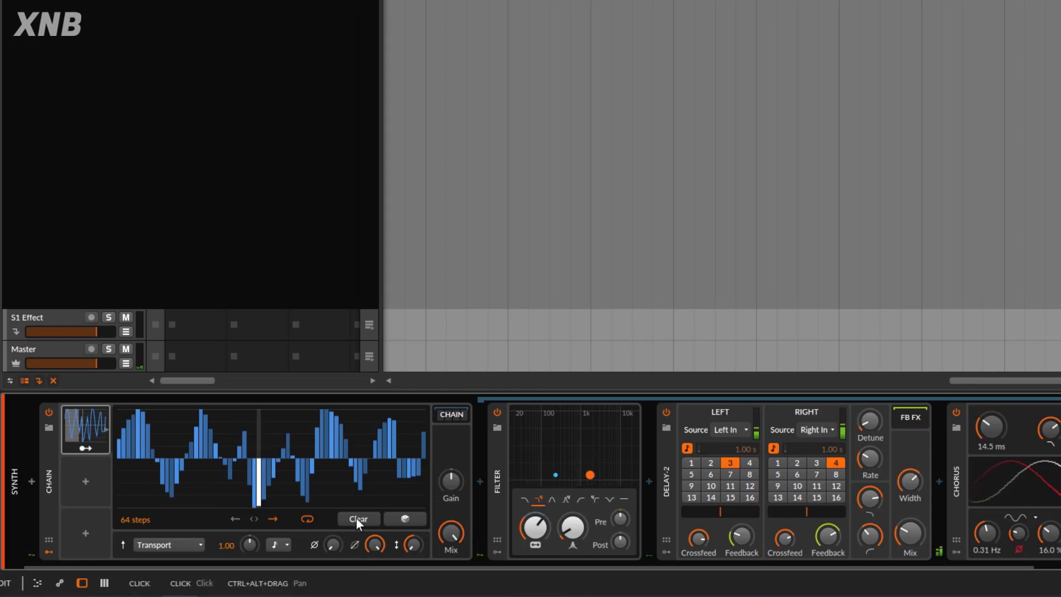
Clear the step values, randomize them, play the random pattern, and randomize it again.
left_click(357, 518)
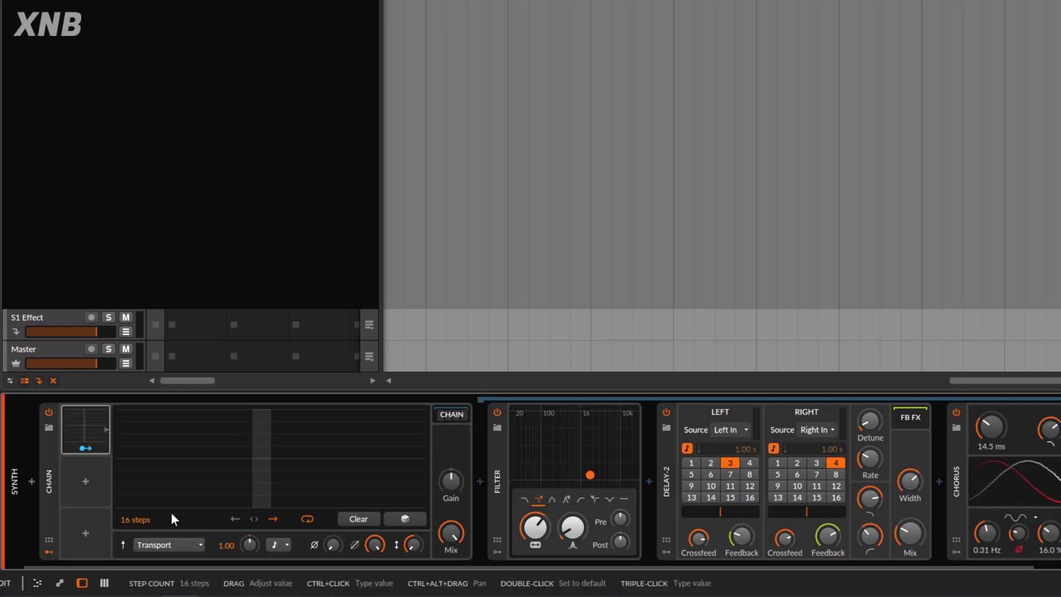
left_click(402, 520)
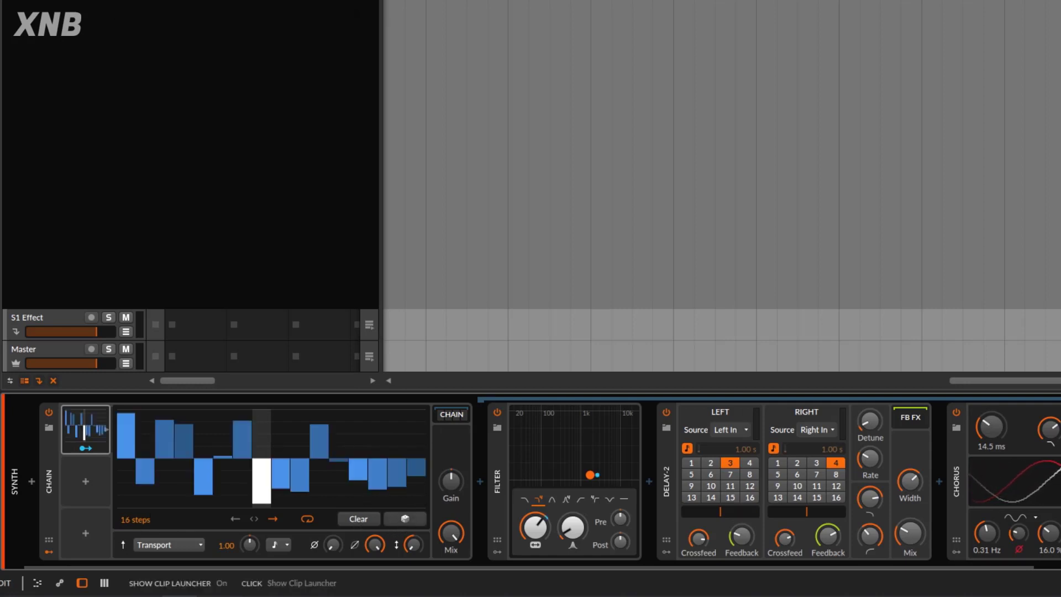
key("space")
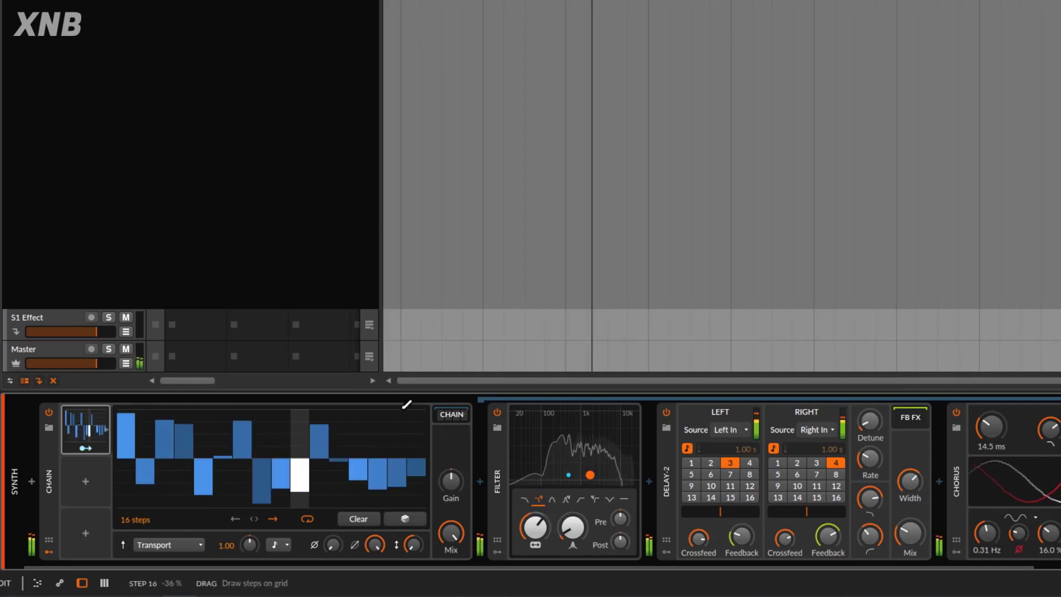
left_click(406, 519)
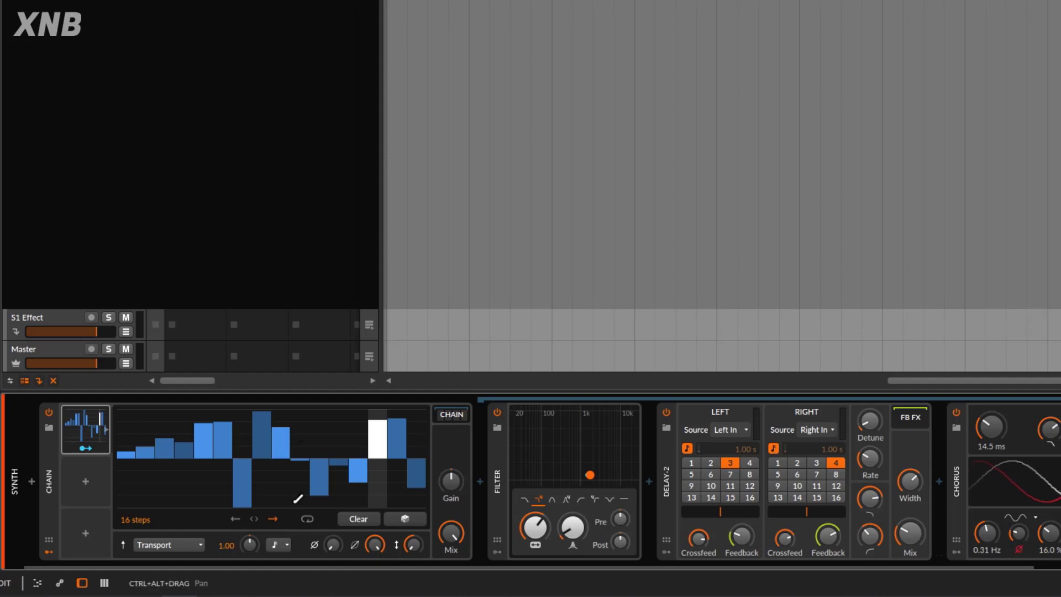
Start playback and raise step 16 of the Steps pattern up to 0%.
key("space")
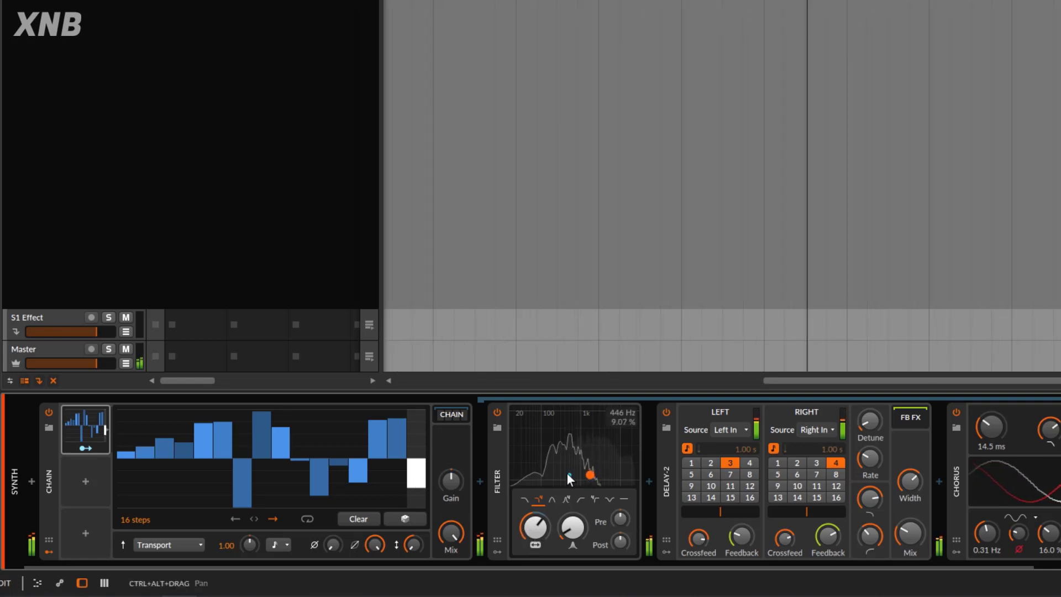
left_click_drag(409, 483, 418, 456)
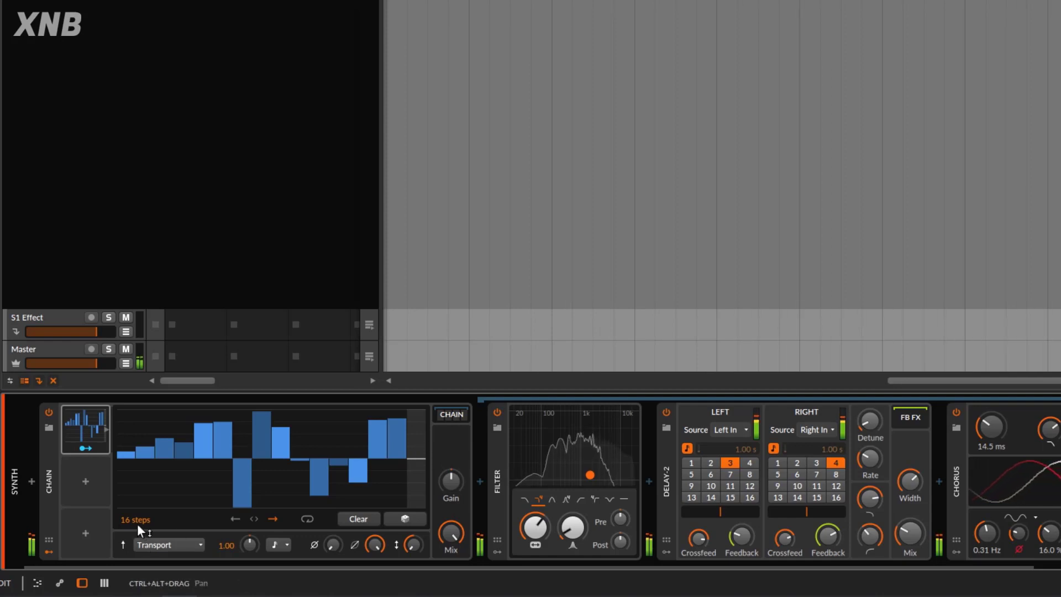
Extend the pattern to 17 steps, draw step 16 strongly negative and step 17 near zero, then play.
left_click_drag(135, 519, 135, 515)
left_click_drag(406, 454, 402, 504)
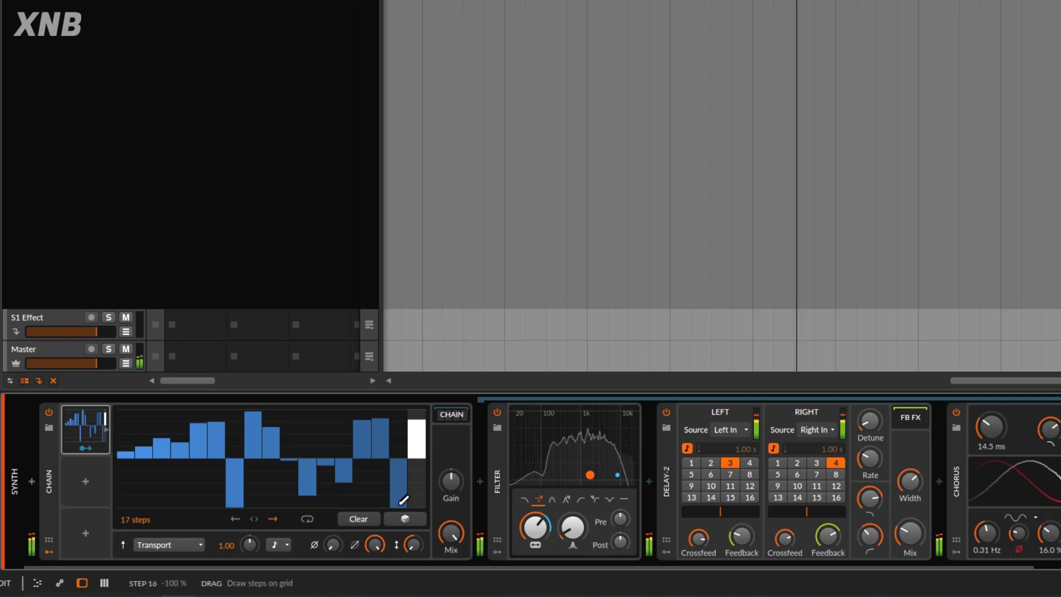
left_click(422, 455)
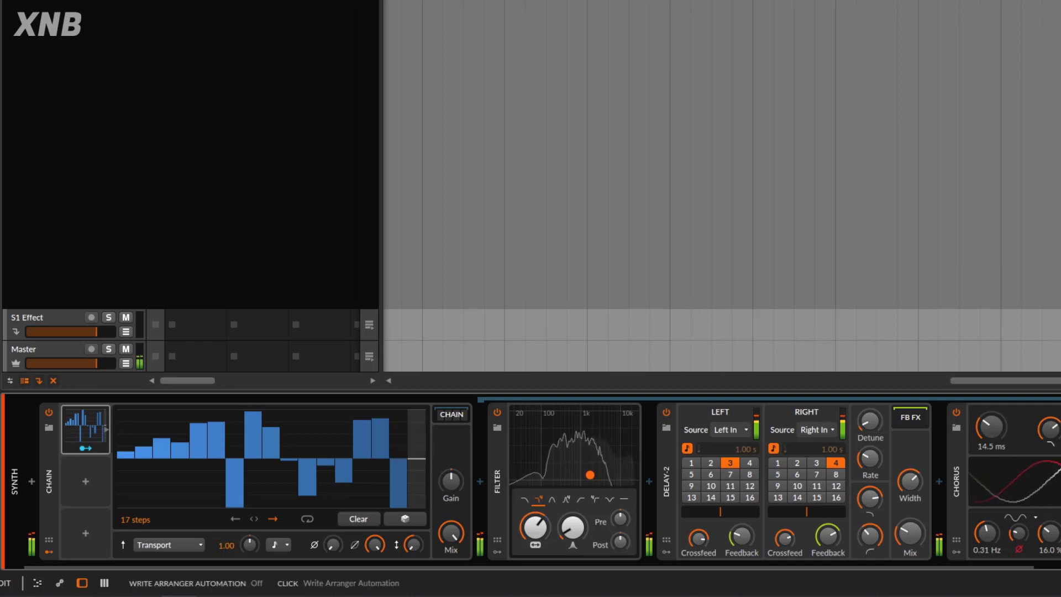
key("space")
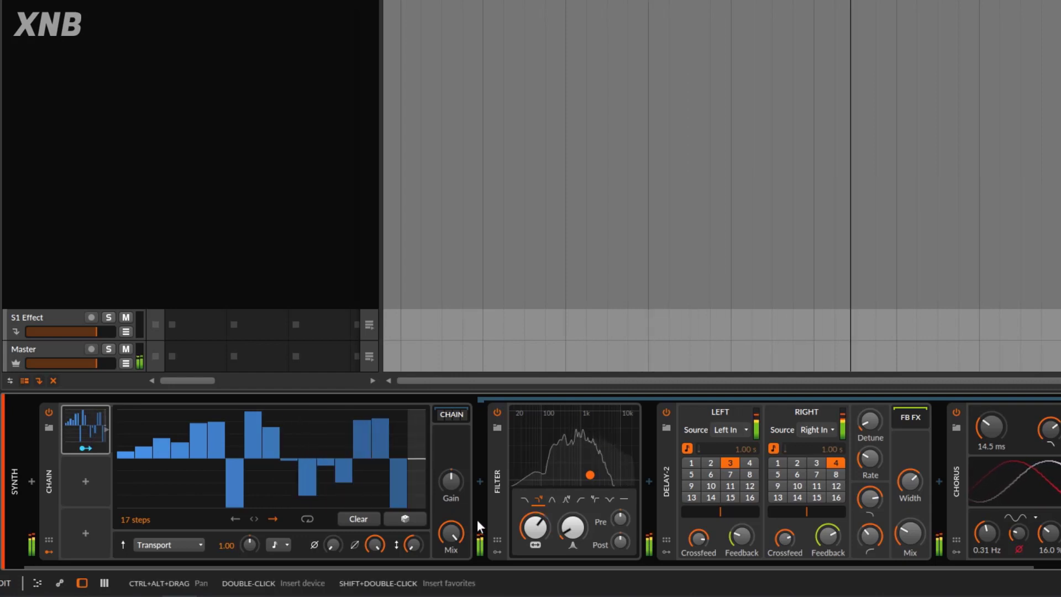
Turn on looping, set step 16 to about -49%, choose ping-pong direction, and return to 16 steps.
left_click(307, 519)
left_click(399, 475)
left_click_drag(399, 476, 402, 482)
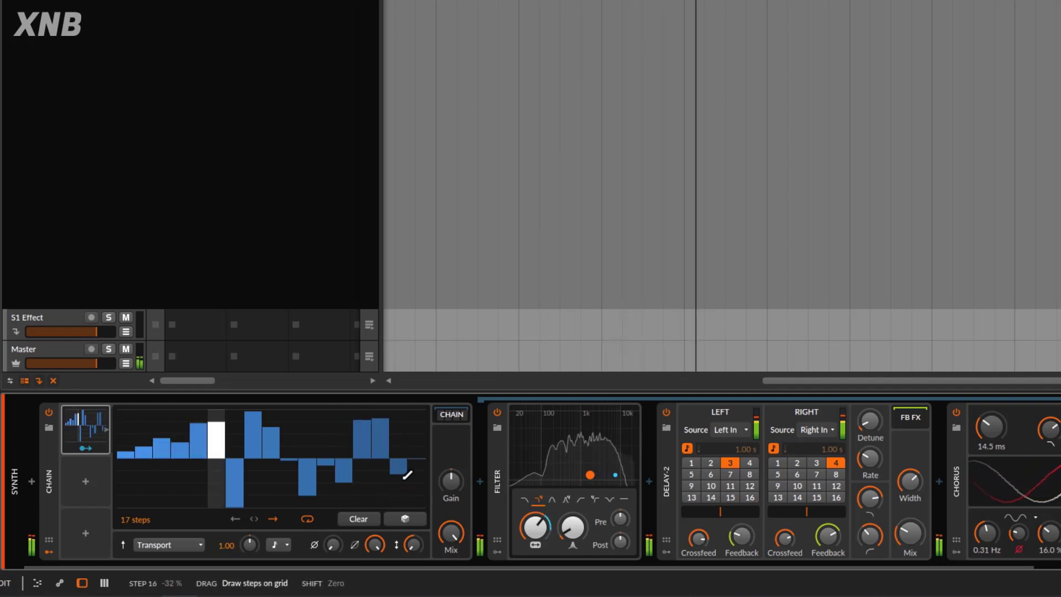
left_click(254, 519)
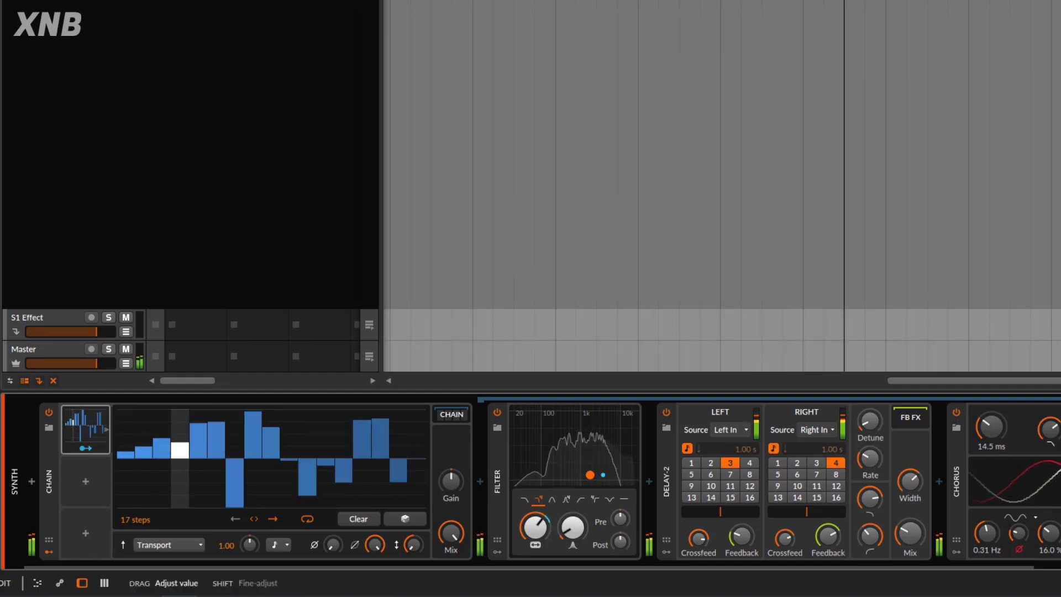
left_click_drag(135, 519, 135, 530)
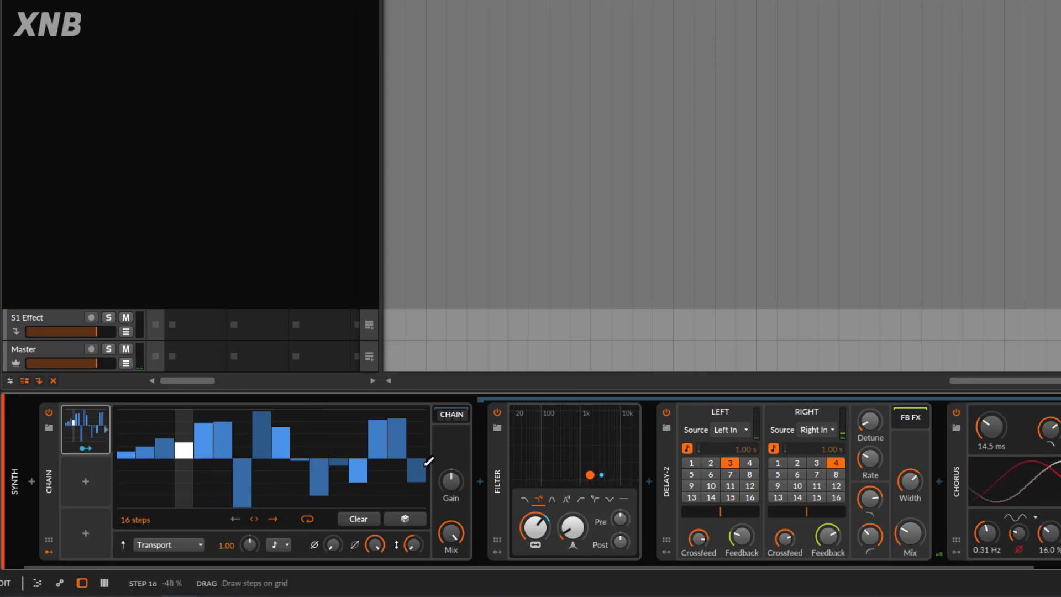
Set the Steps modulator to play its pattern in reverse, then stop playback.
left_click(236, 519)
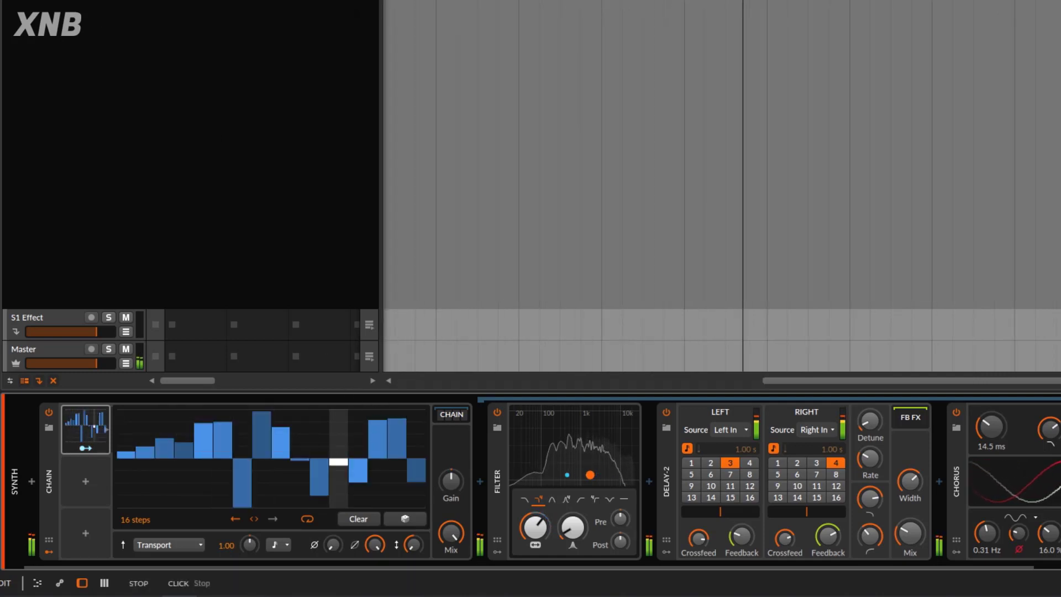
key("space")
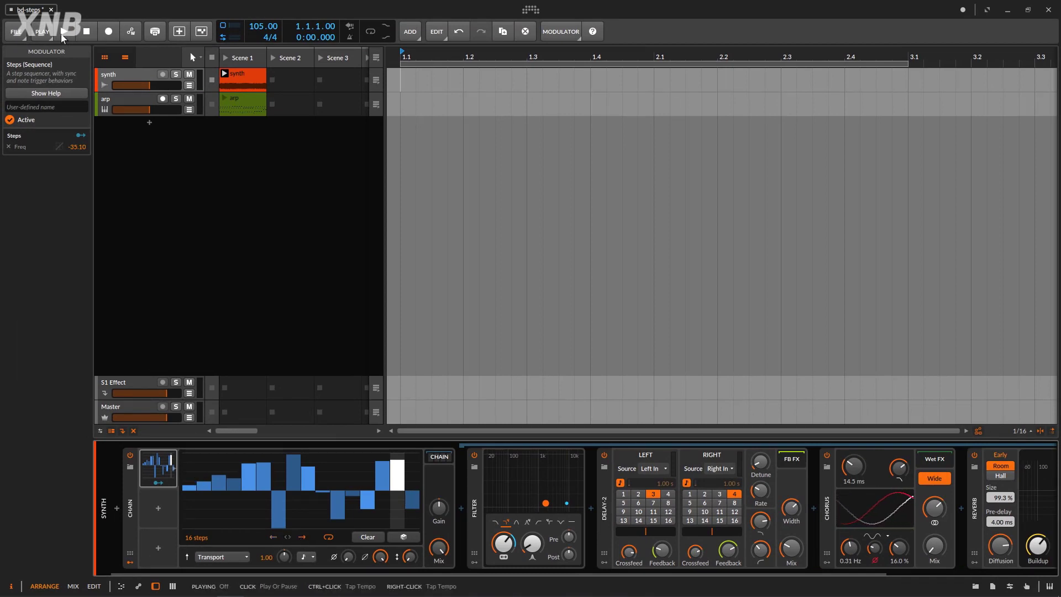
Start and stop the transport several times, restarting from the beginning to hear the stepped filter.
left_click(75, 35)
key("space")
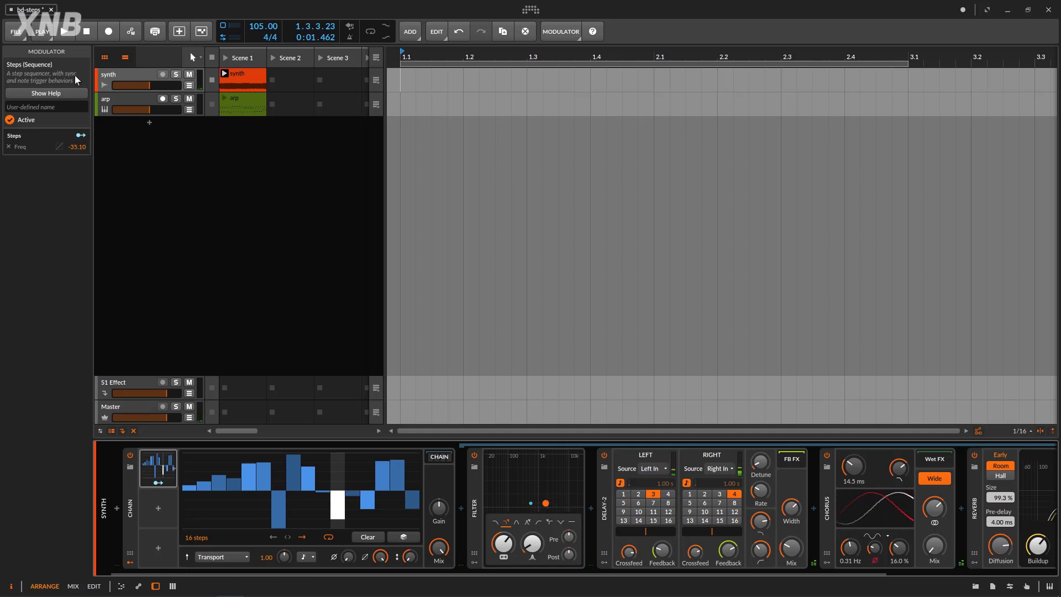
key("space")
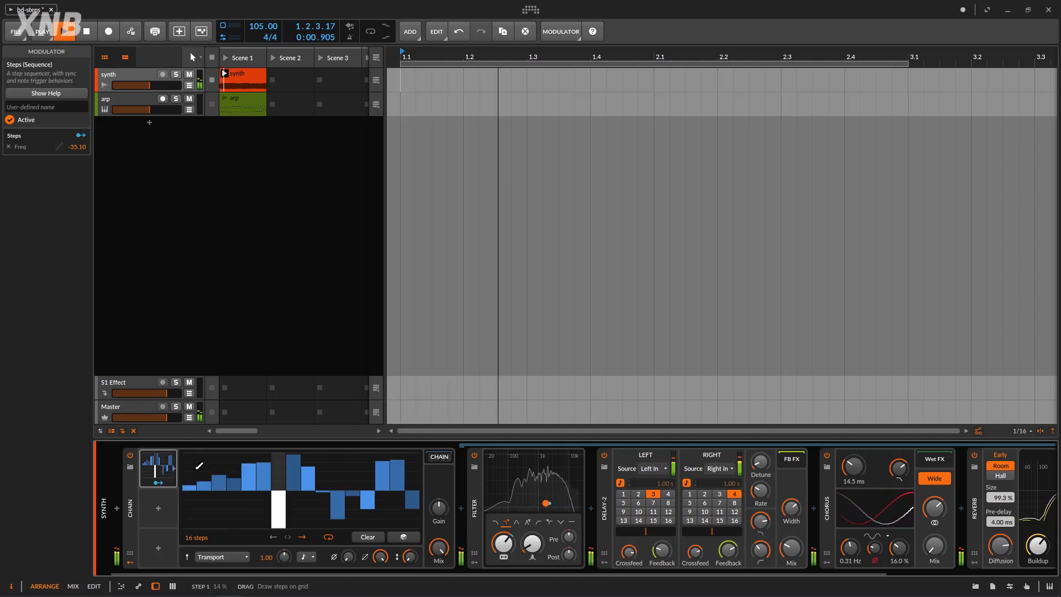
left_click(85, 33)
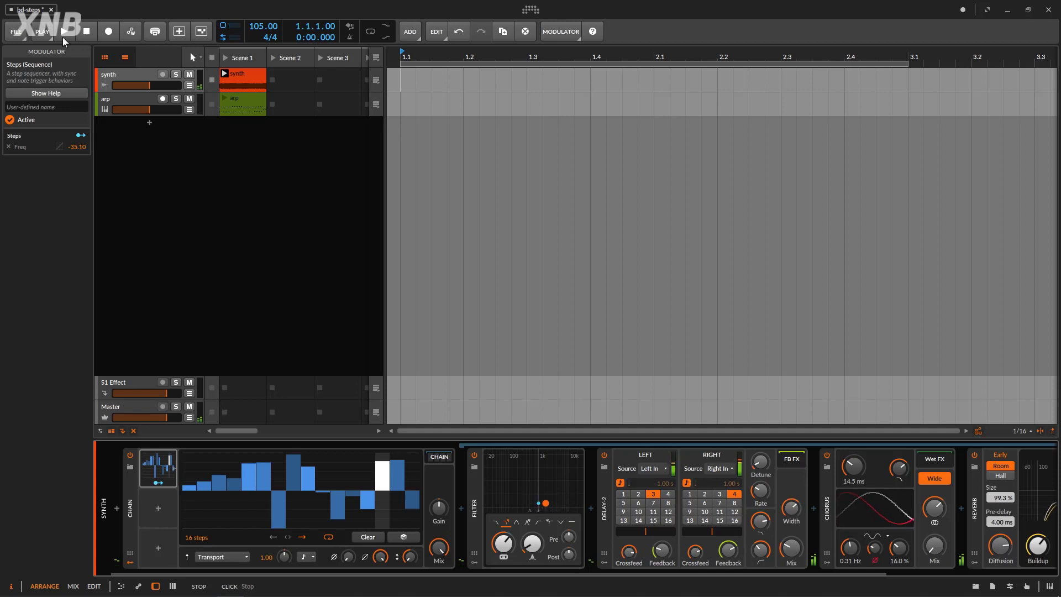
key("space")
left_click(87, 32)
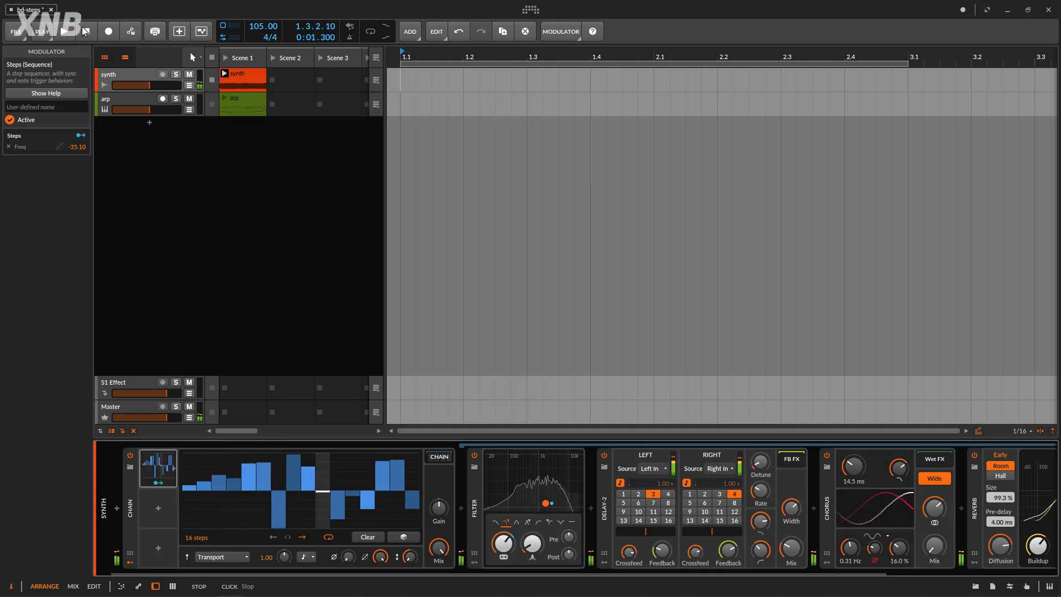
key("space")
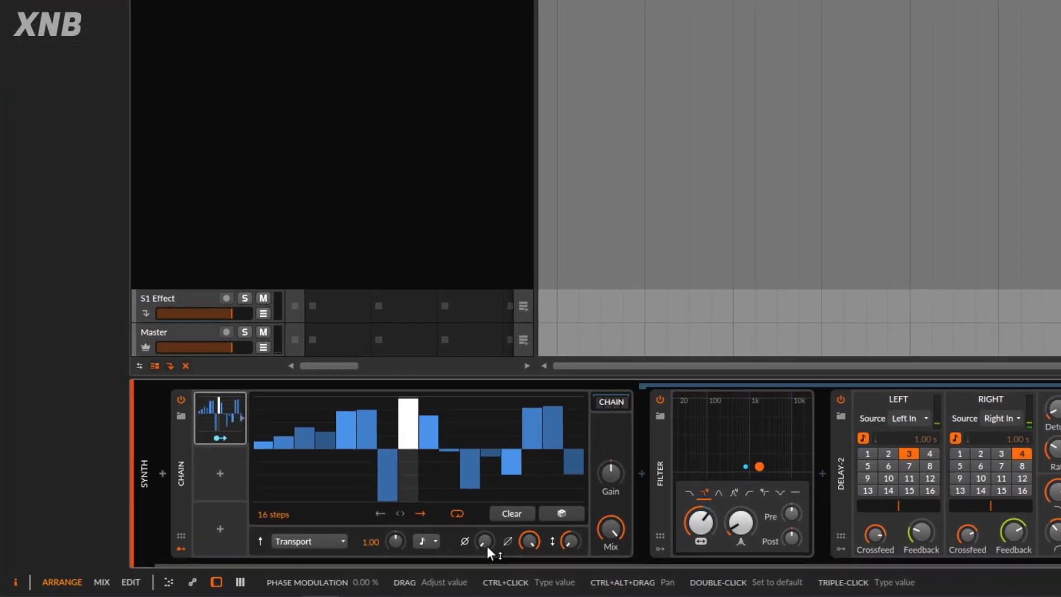
Add 34.5% phase modulation to the Steps modulator and audition it over repeated playback.
left_click_drag(487, 546, 487, 518)
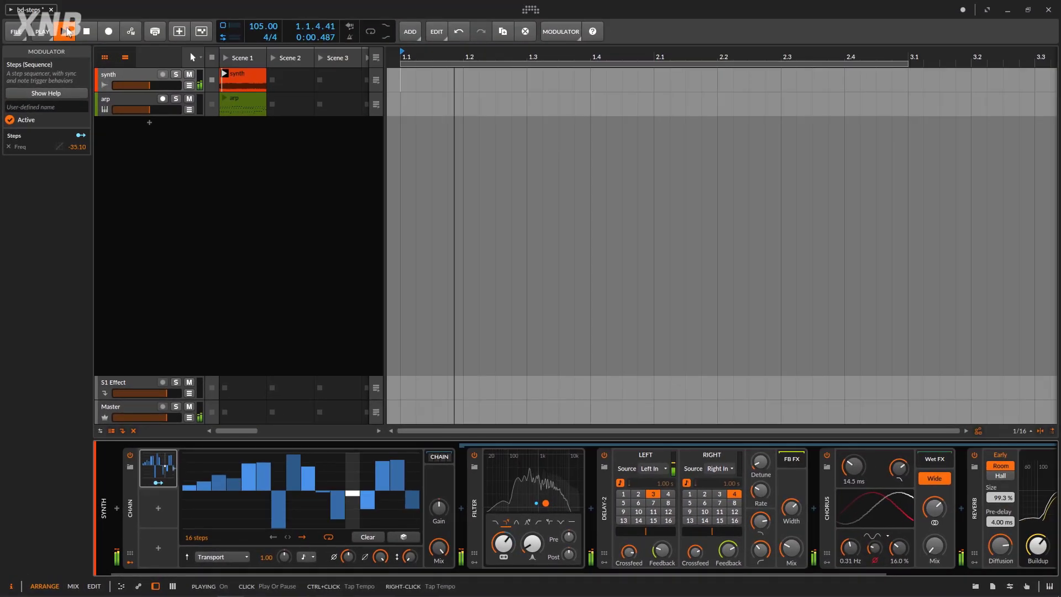
left_click(85, 28)
left_click(67, 33)
left_click(85, 30)
left_click(66, 32)
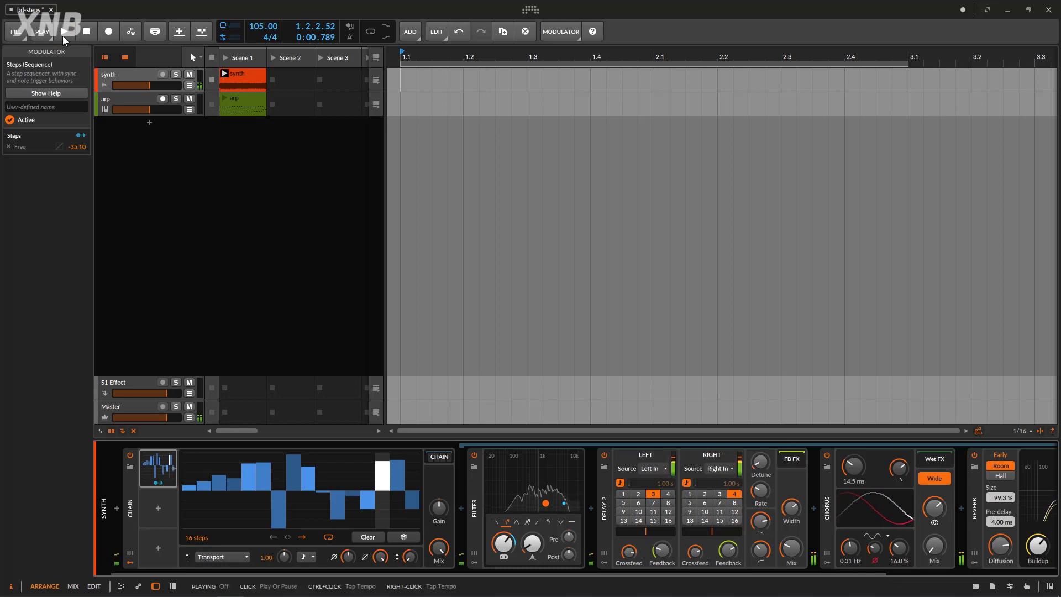
left_click(63, 37)
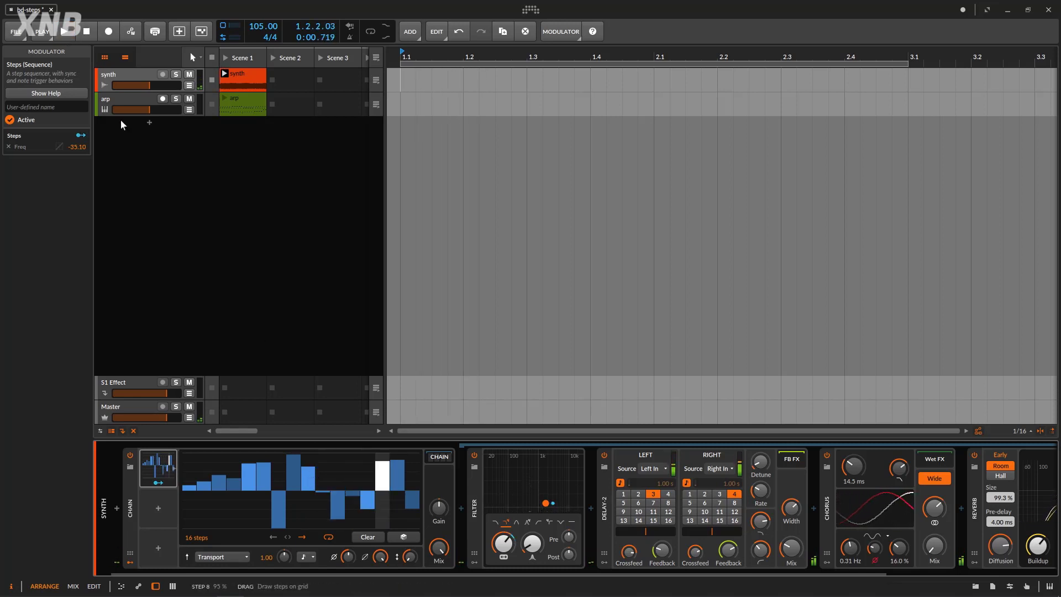
left_click(70, 36)
left_click(70, 38)
Raise the Steps phase modulation to 41.0% and replay from the start to compare.
left_click_drag(347, 556, 348, 572)
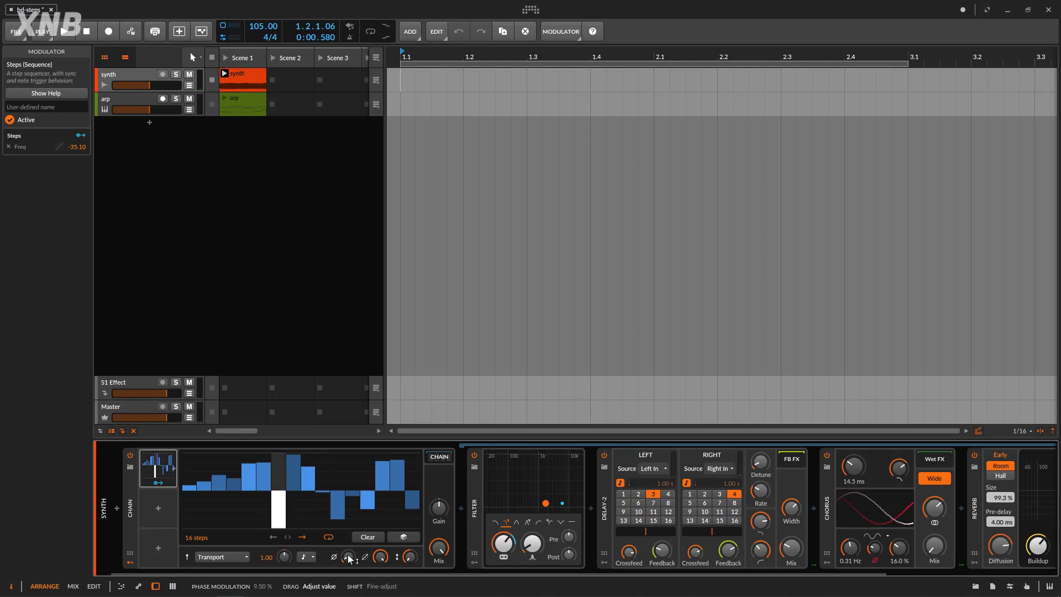
left_click(72, 32)
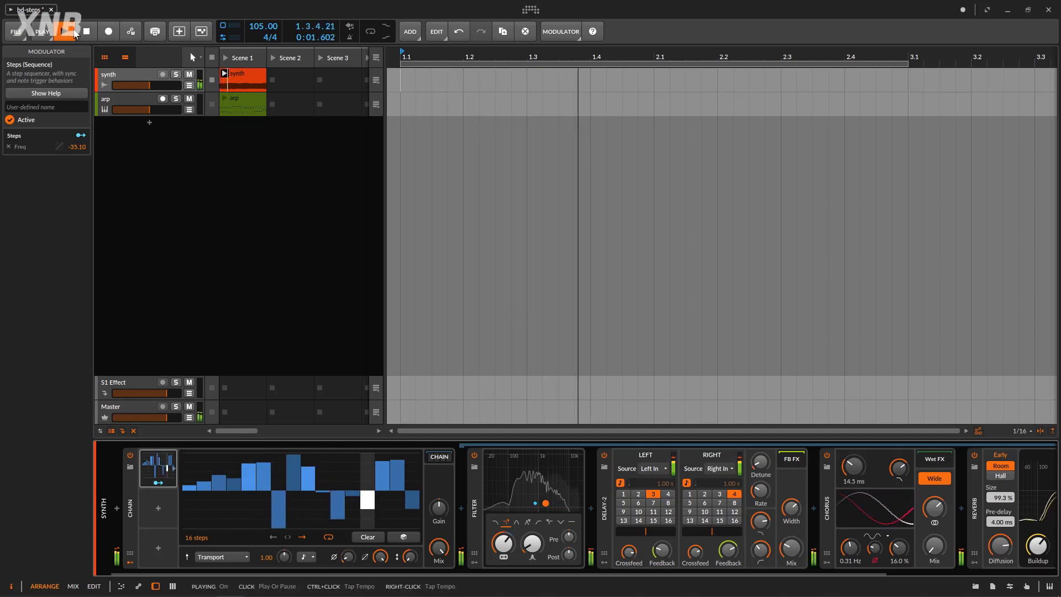
left_click(69, 33)
left_click(70, 34)
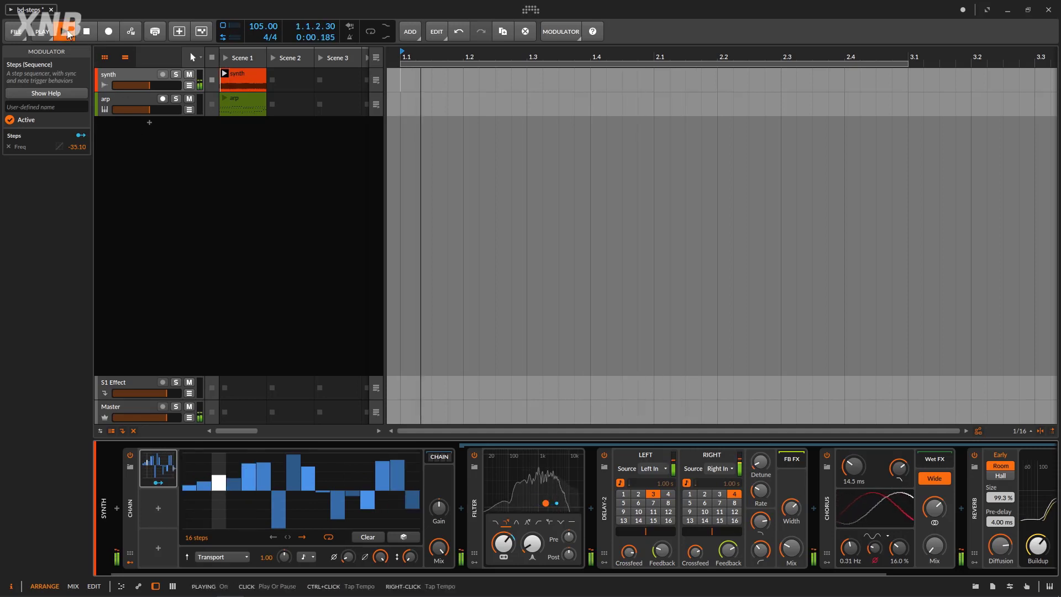
left_click(83, 34)
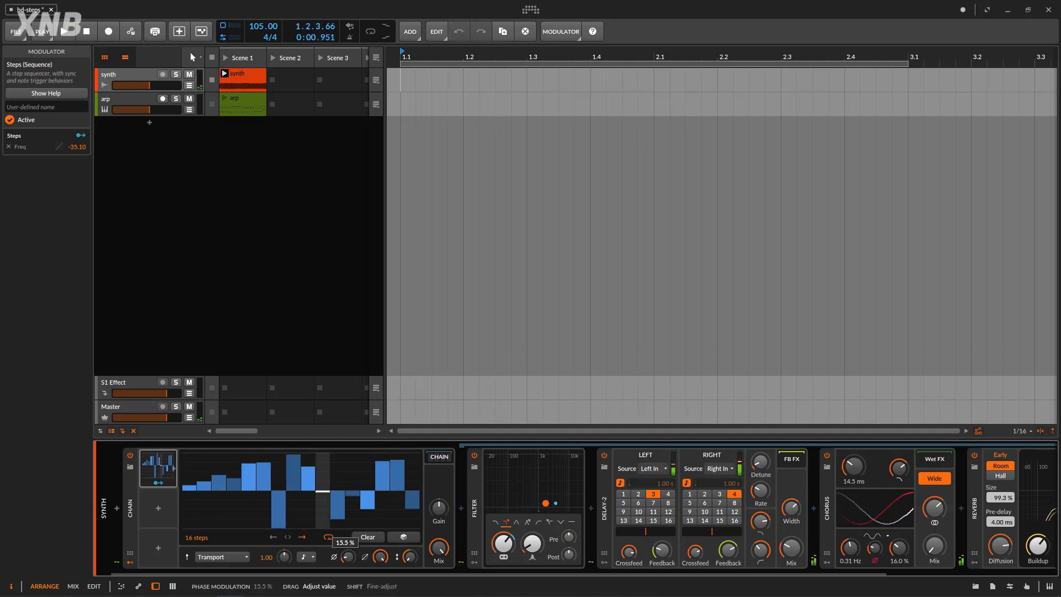
left_click(86, 33)
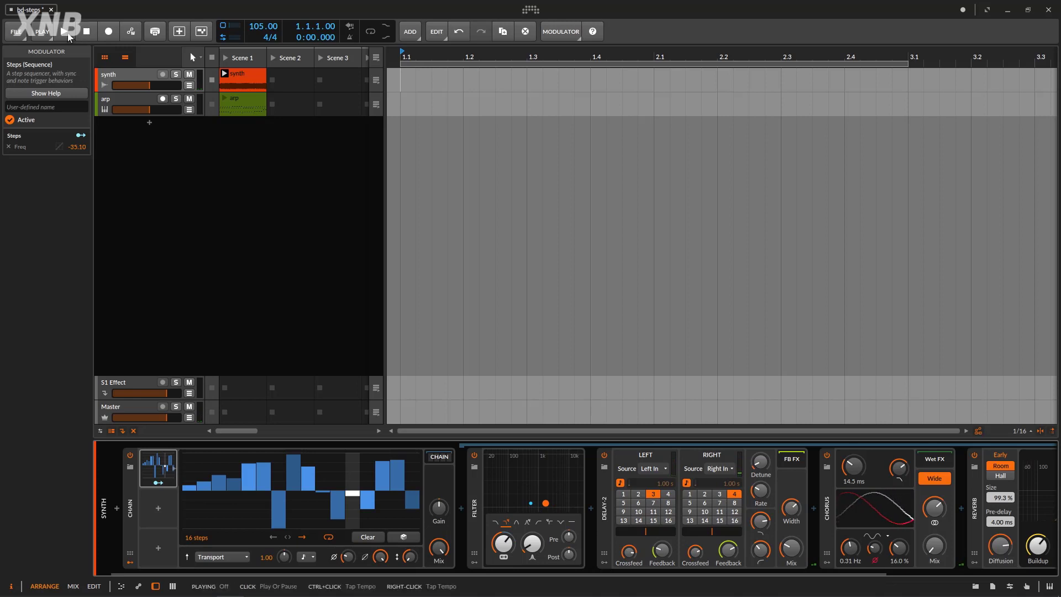
left_click(68, 34)
left_click(82, 37)
left_click(83, 34)
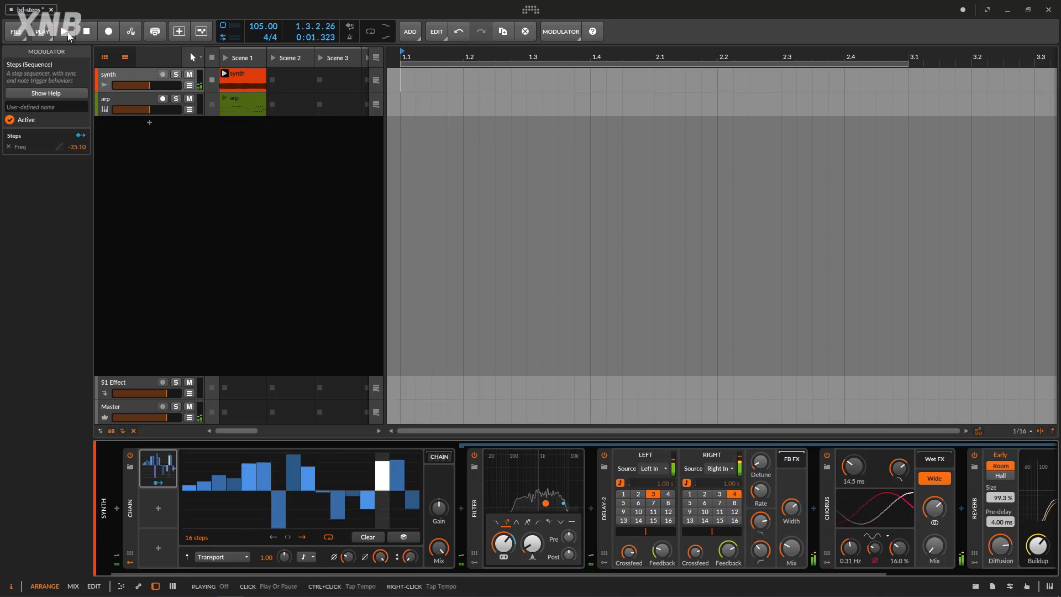
left_click(85, 33)
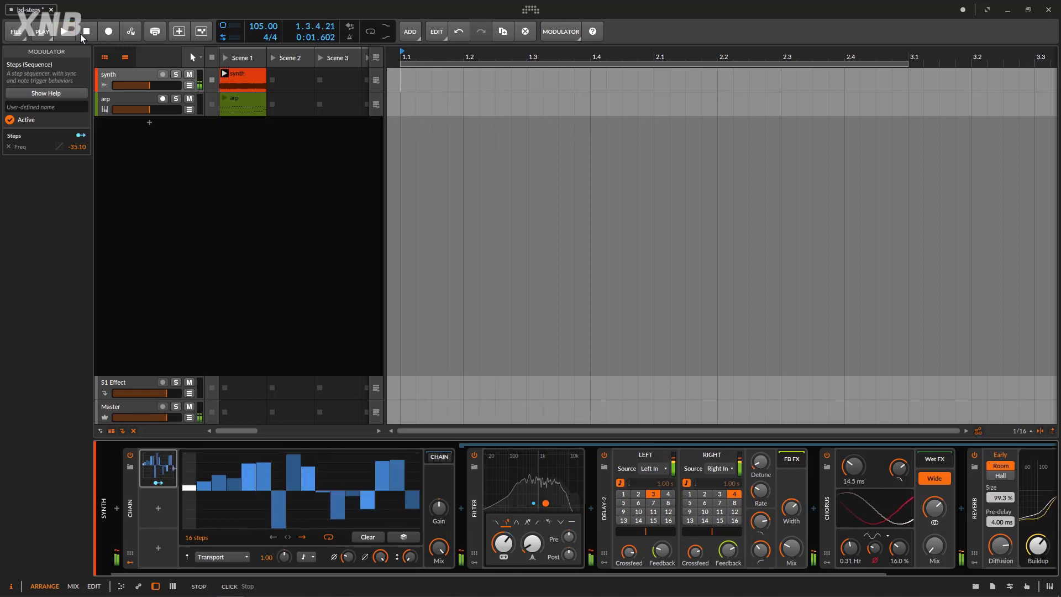
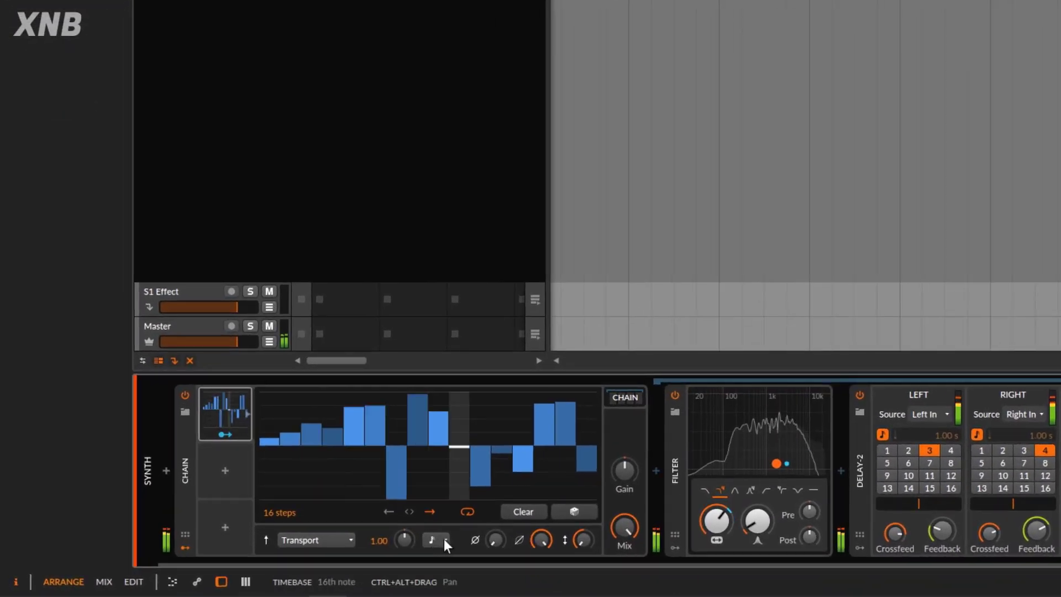
Set the Steps modulator rate to 8th notes, then to 32nd notes.
left_click(444, 539)
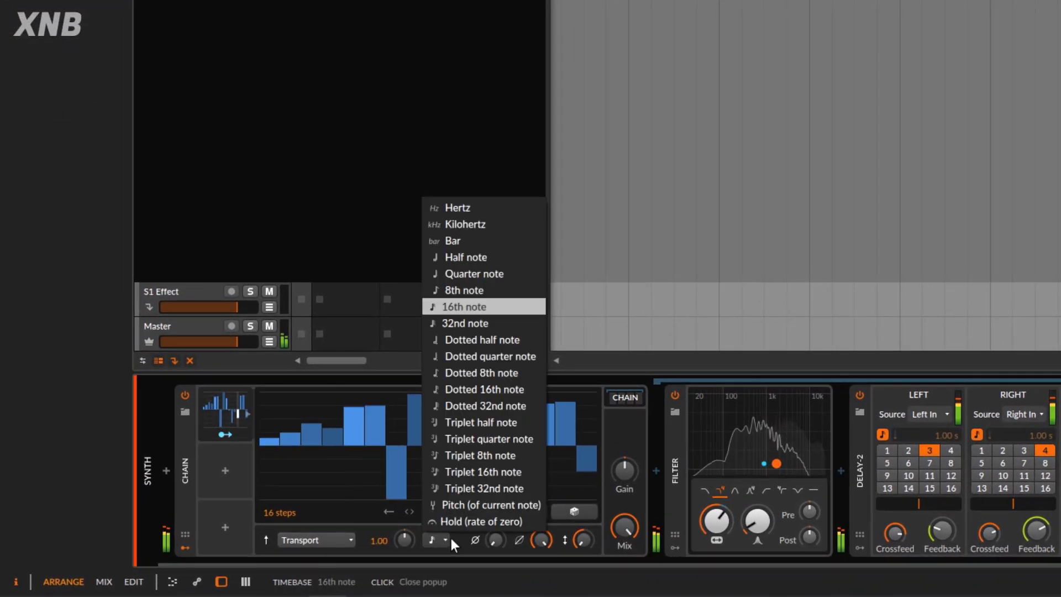
left_click(476, 292)
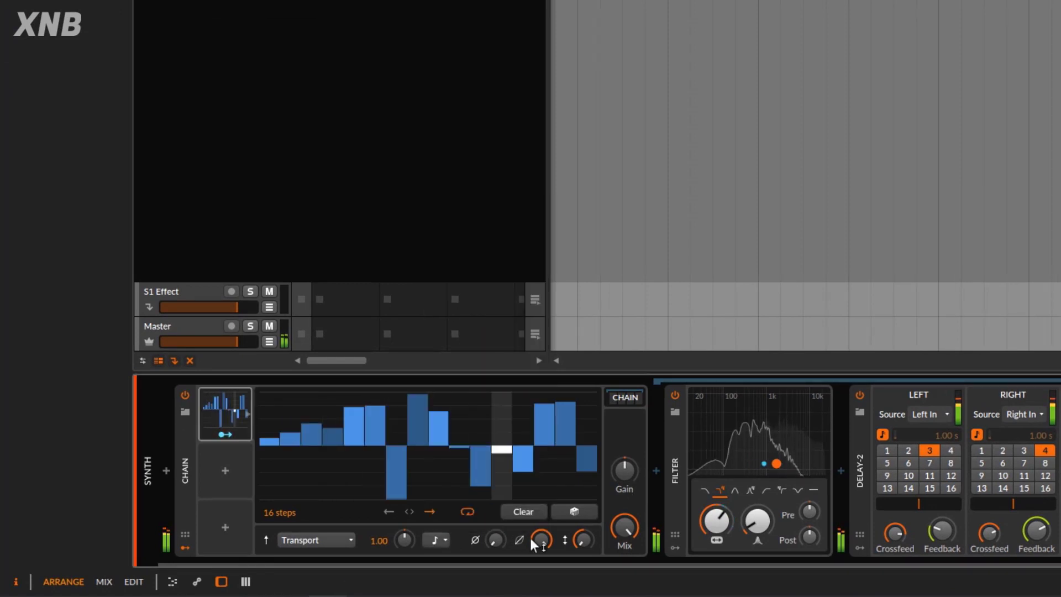
left_click(440, 541)
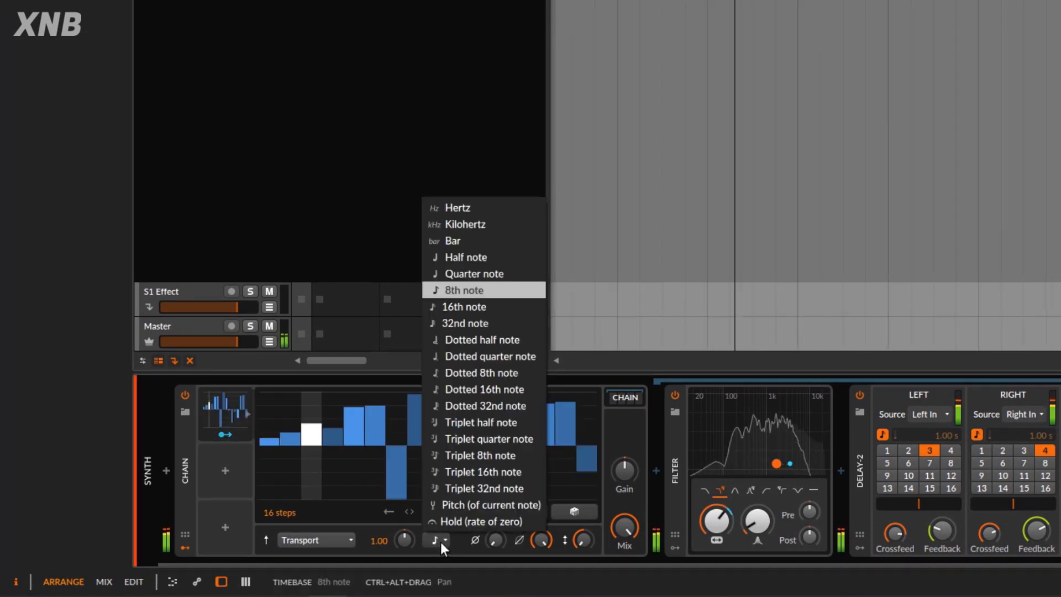
left_click(464, 324)
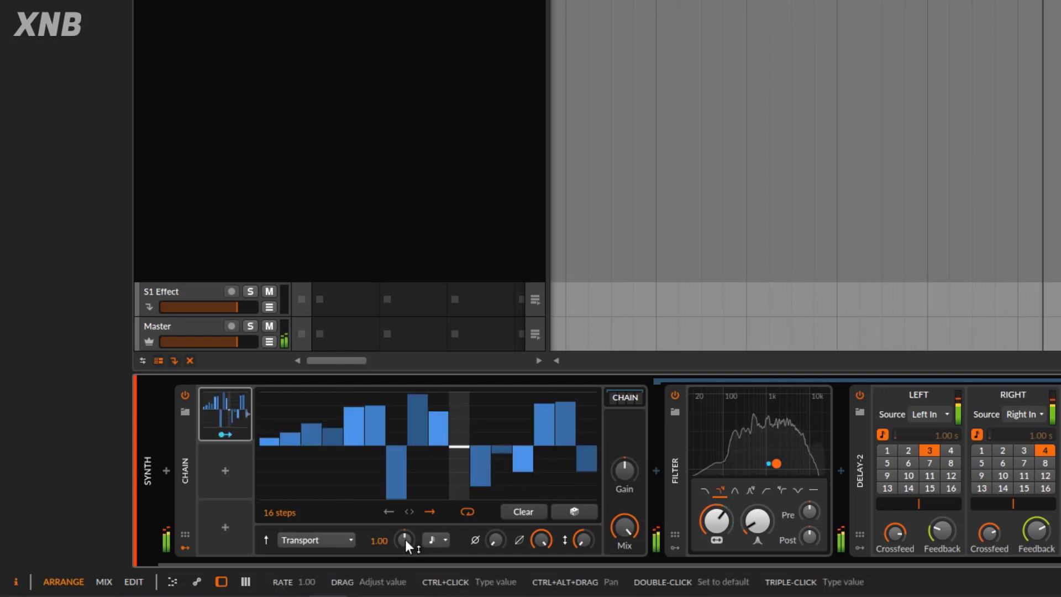
Sweep the Steps rate multiplier down and up to about 8.60, then reset it to 1.00.
left_click_drag(407, 540, 405, 578)
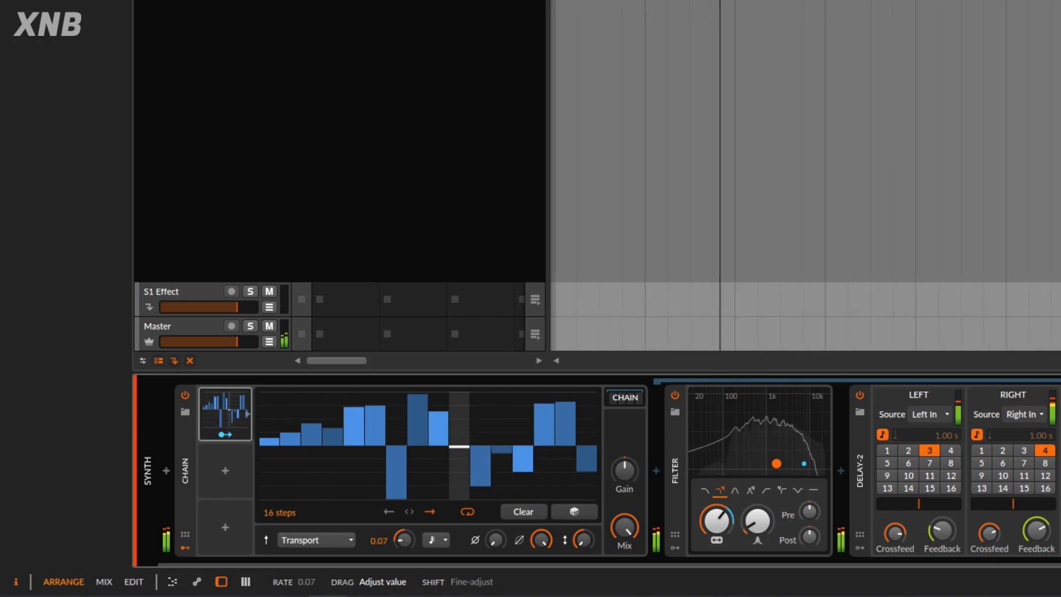
left_click_drag(406, 540, 406, 510)
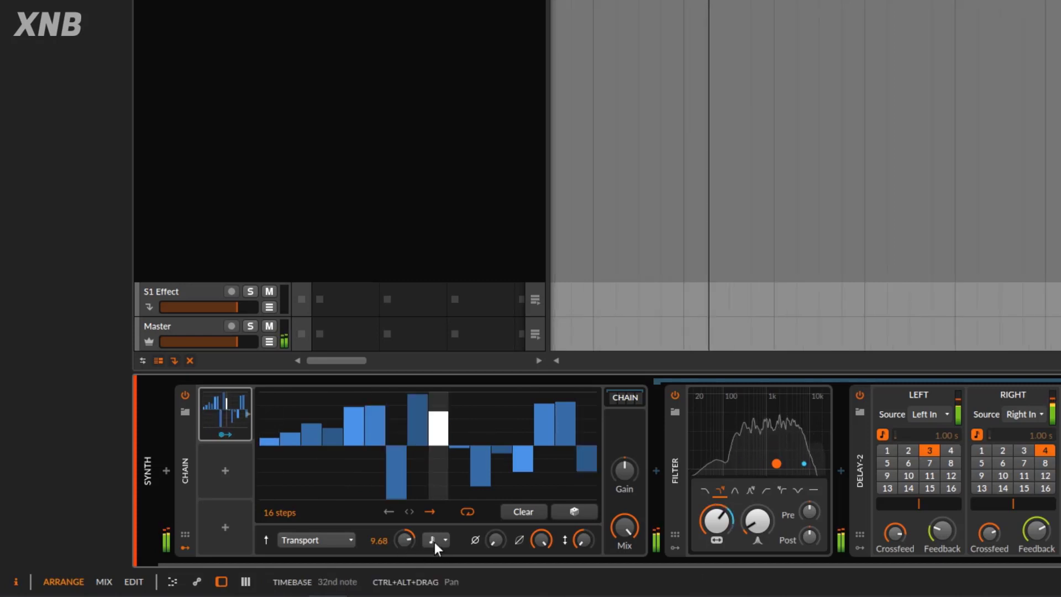
double_click(406, 538)
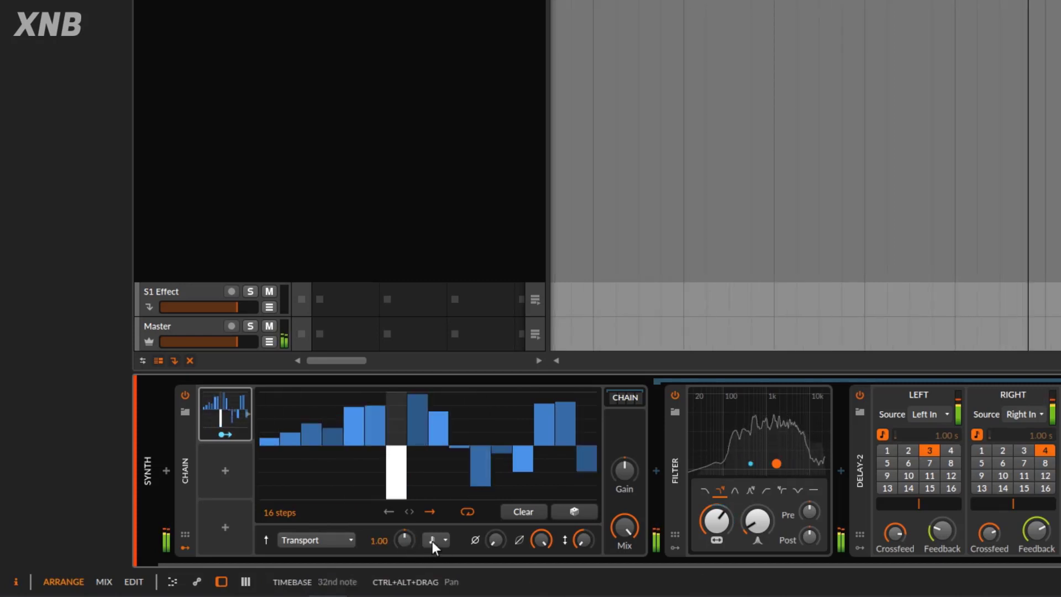
left_click(433, 539)
Switch the Steps rate to Hertz and sweep it fast, then down to 0.04 Hz.
left_click(461, 207)
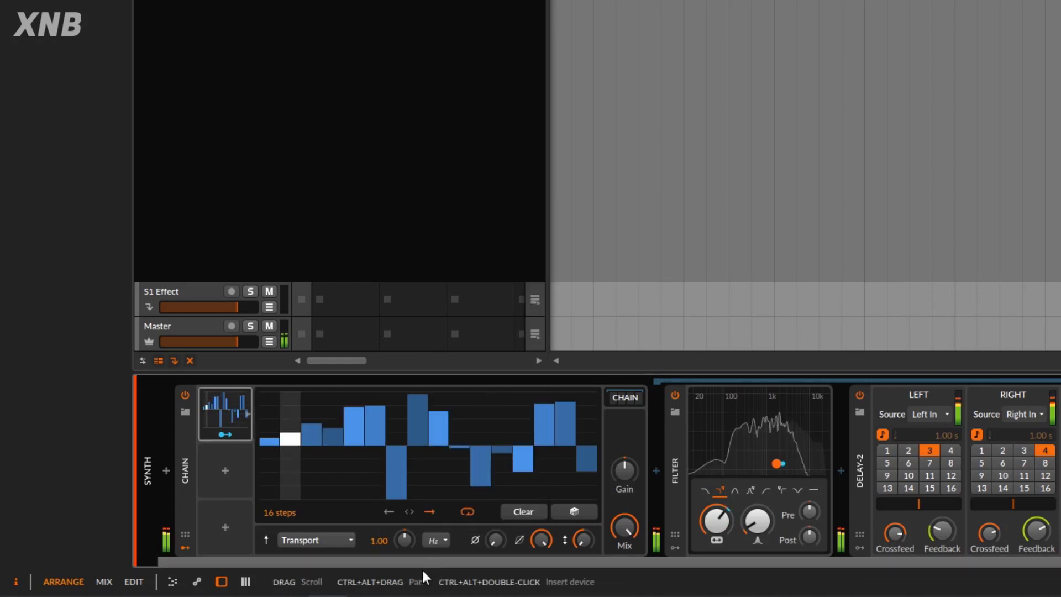
mouse_move(399, 536)
left_mouse_down()
mouse_move(398, 517)
mouse_move(399, 545)
left_mouse_up()
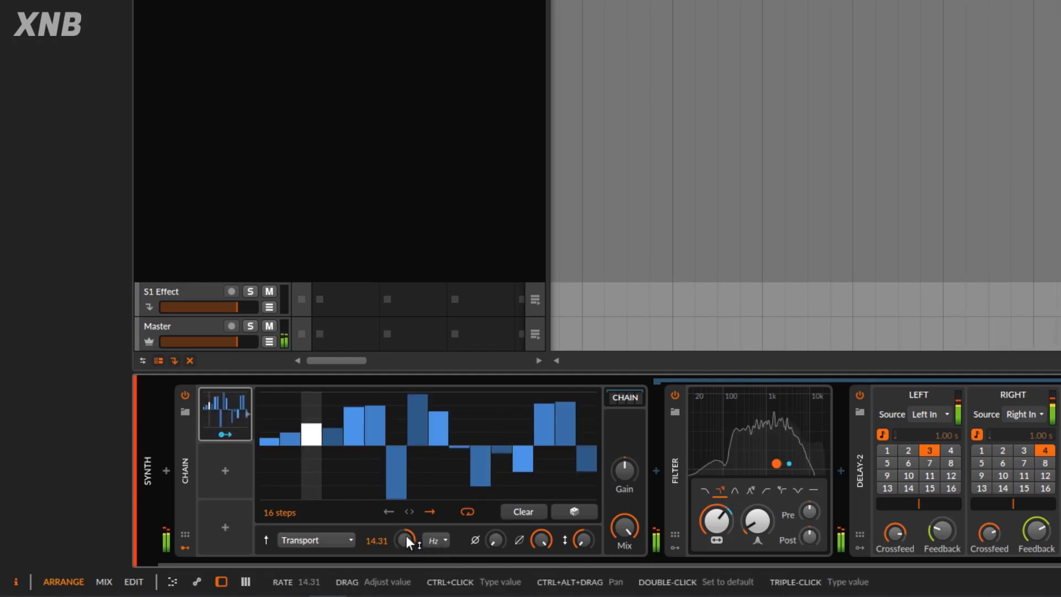
left_click_drag(406, 532, 406, 575)
Bring the rate back to 14.31 Hz, reset it to 1.00 Hz, and show the synth track's settings.
double_click(406, 542)
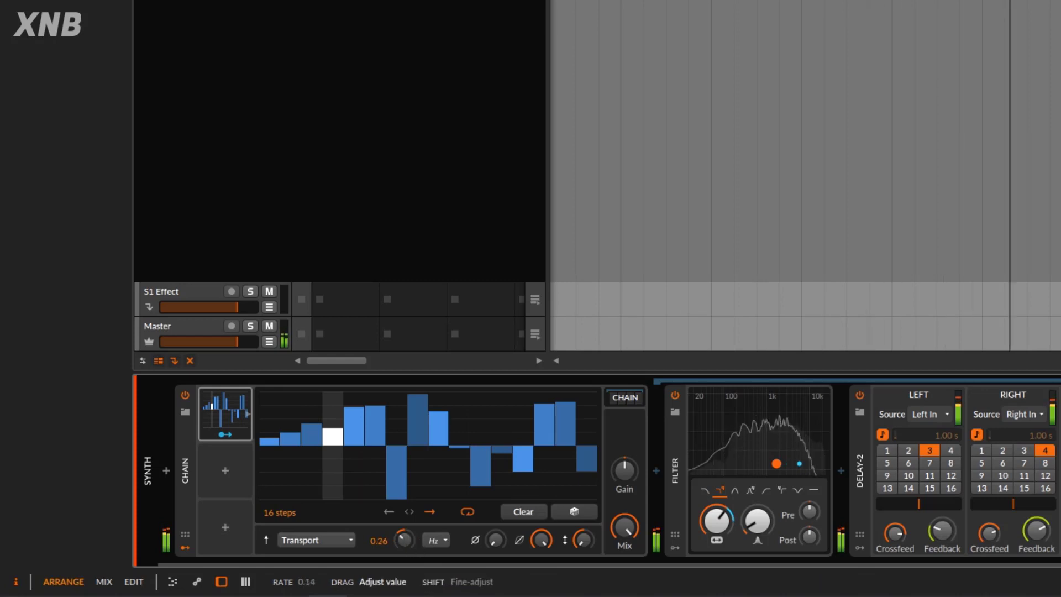
double_click(406, 537)
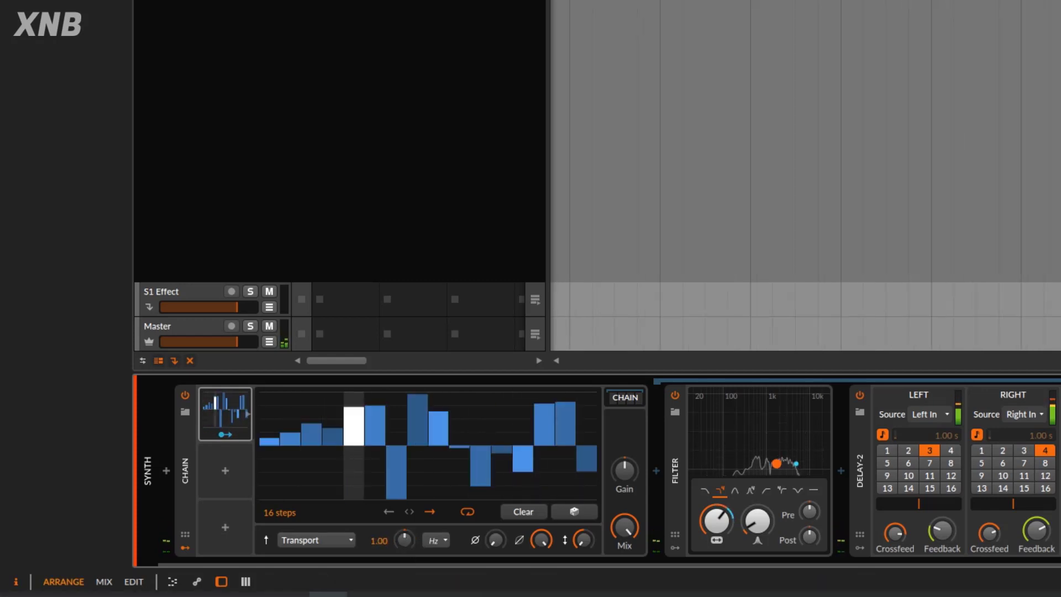
mouse_move(425, 594)
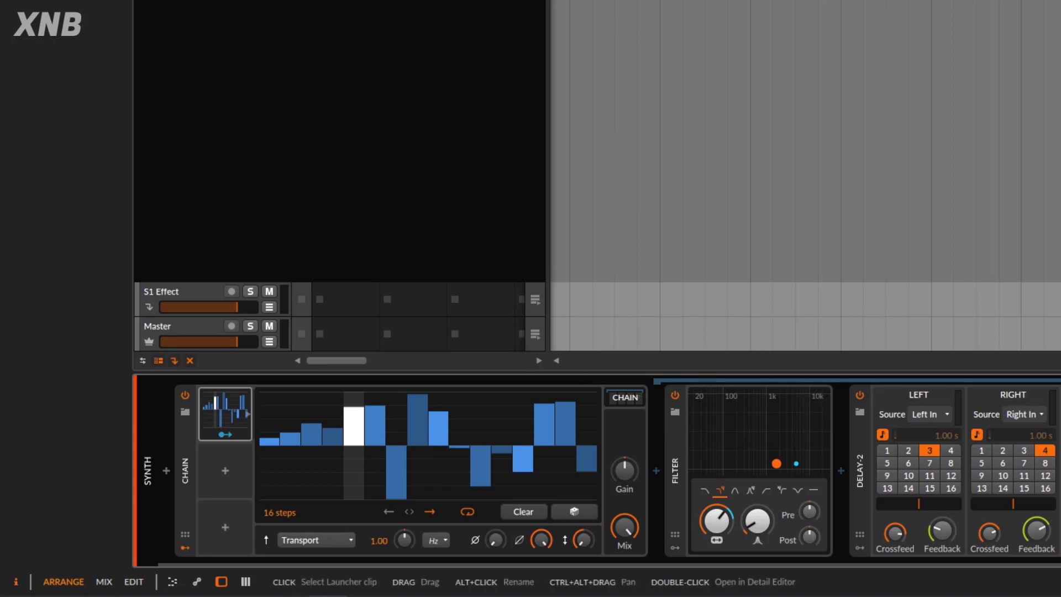
left_click(182, 1)
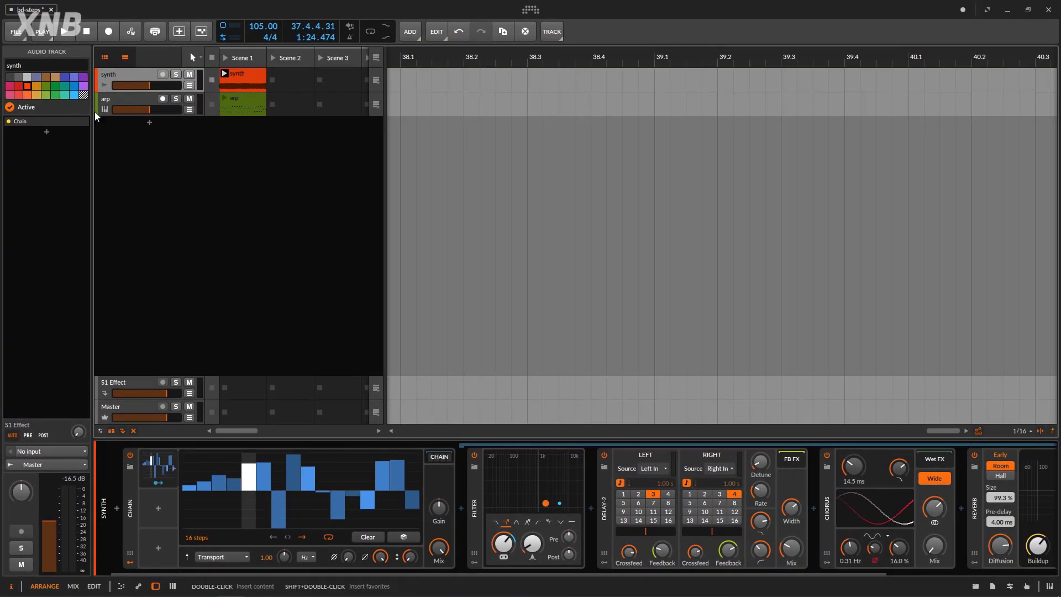
Rewind, put the Steps rate back on a note-length timebase, and replay from bar 1.
left_click(87, 32)
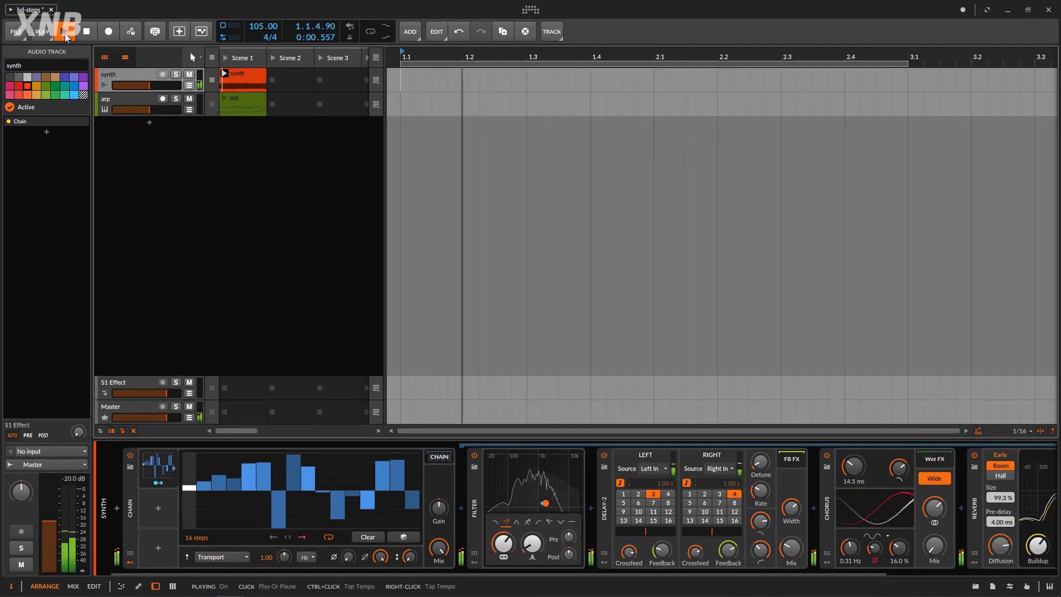
left_click(311, 556)
left_click(340, 396)
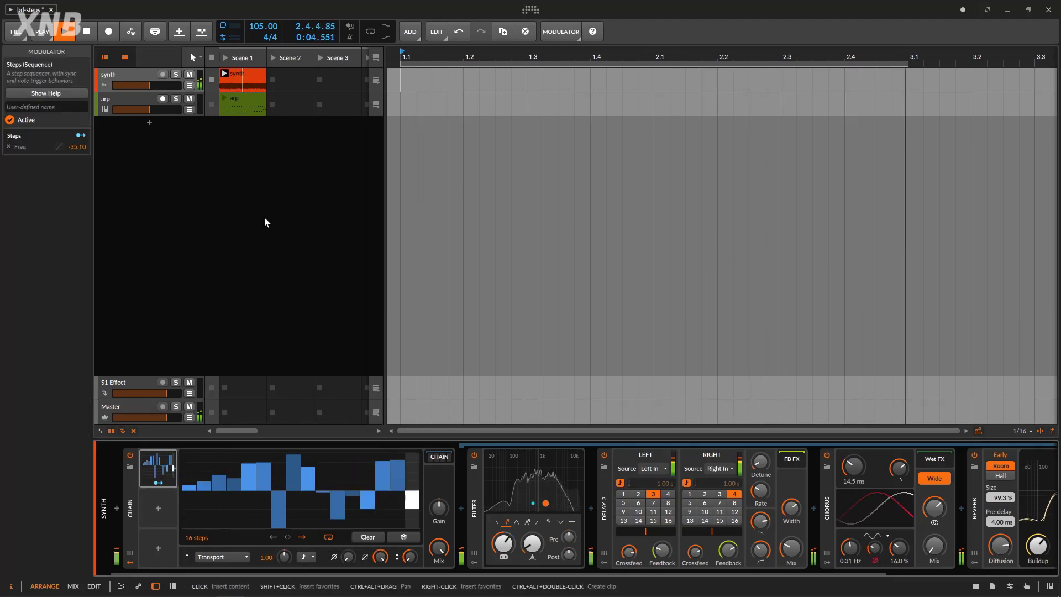
left_click(72, 33)
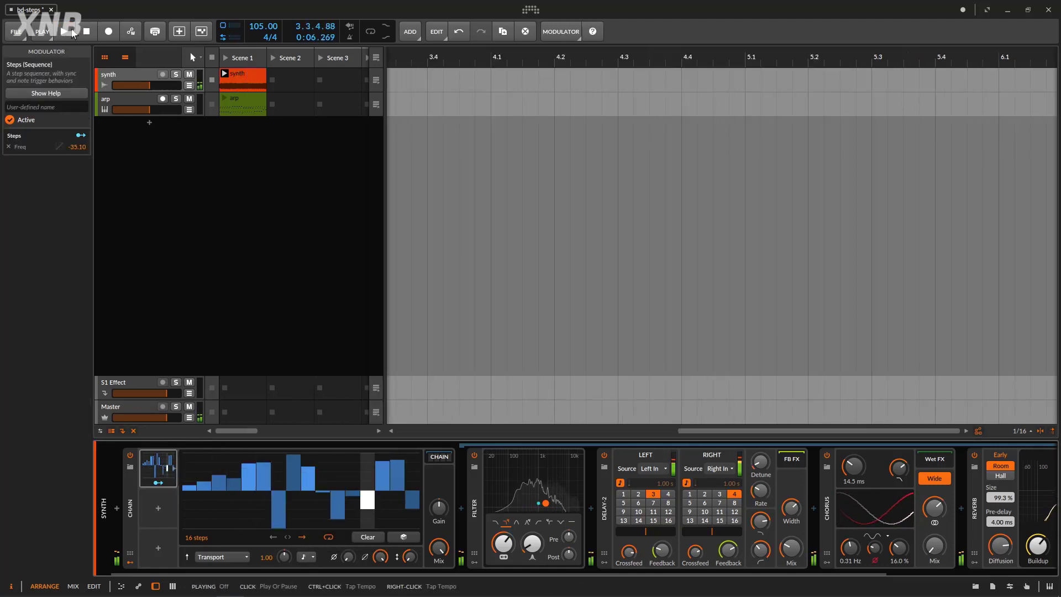
left_click(71, 33)
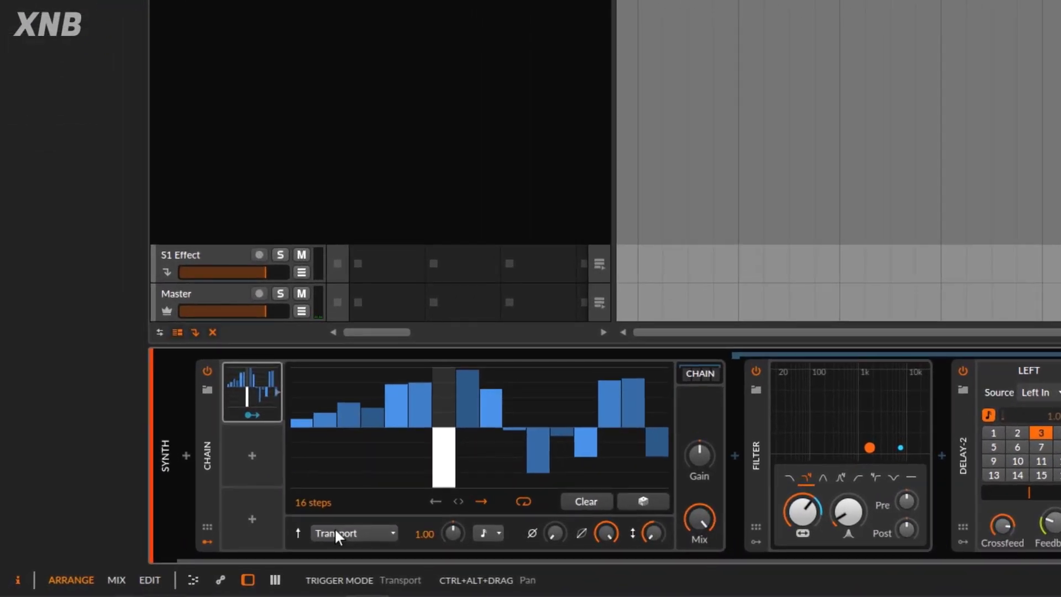
Keep the Steps trigger mode on Transport and replay the pattern from the start several times.
left_click(336, 531)
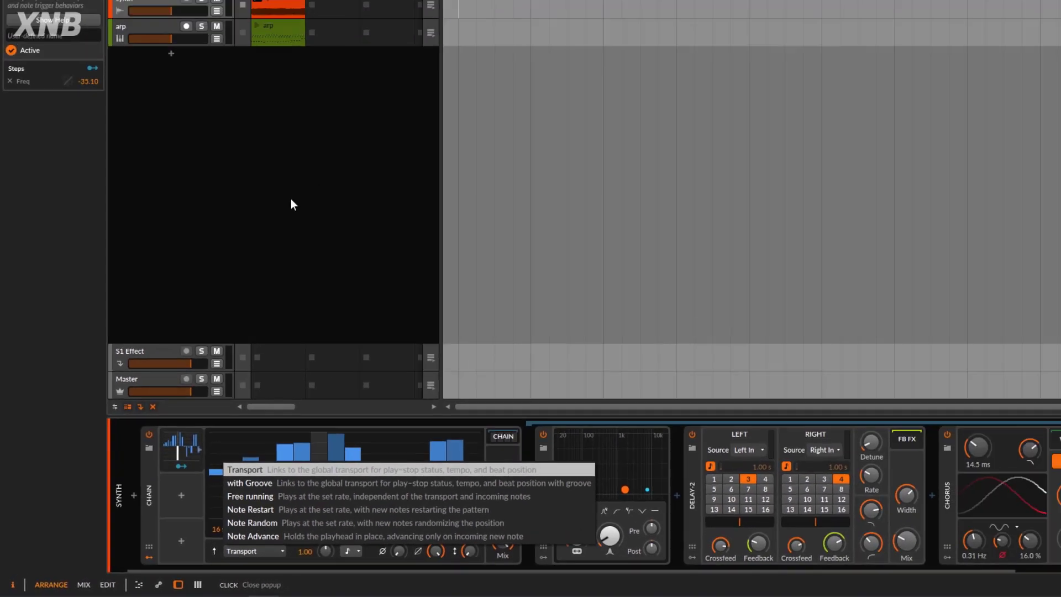
left_click(291, 199)
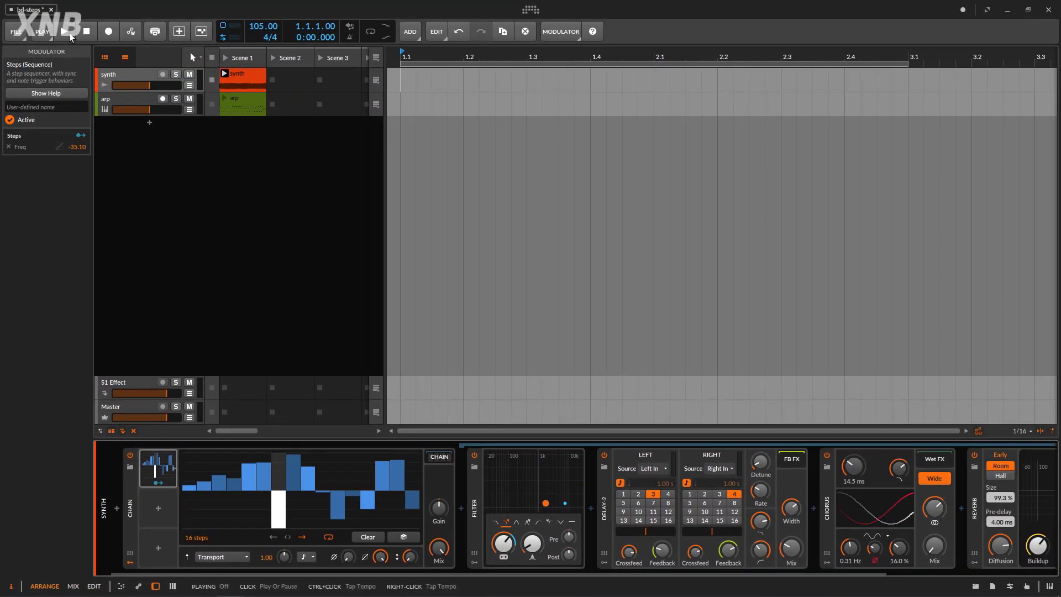
left_click(69, 35)
left_click(87, 33)
left_click(66, 36)
left_click(88, 32)
left_click(65, 37)
left_click(87, 31)
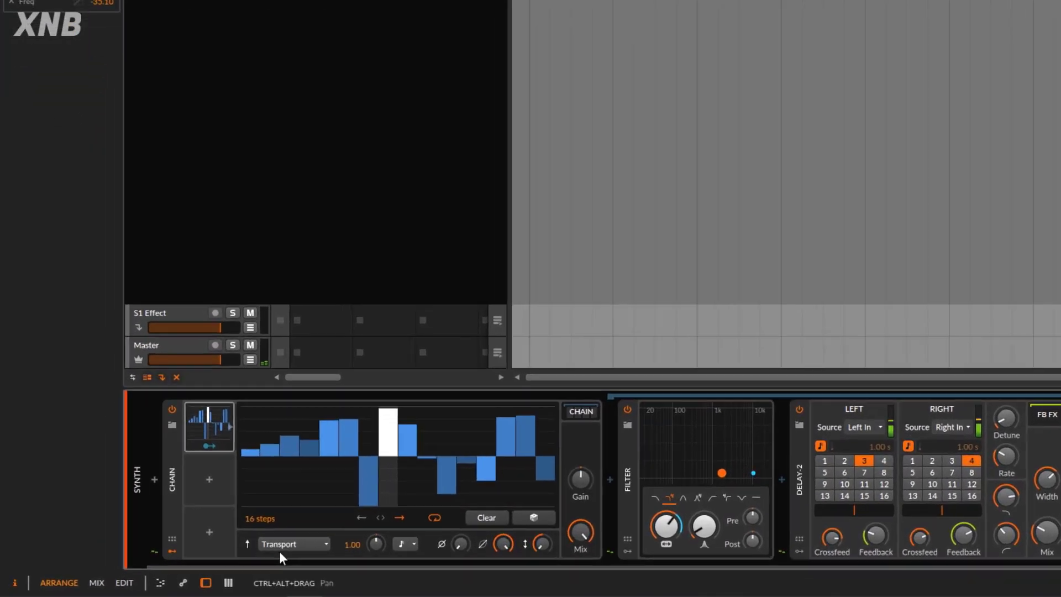
Look over the playback and recording options, then bring up the Steps trigger-mode list.
left_click(218, 556)
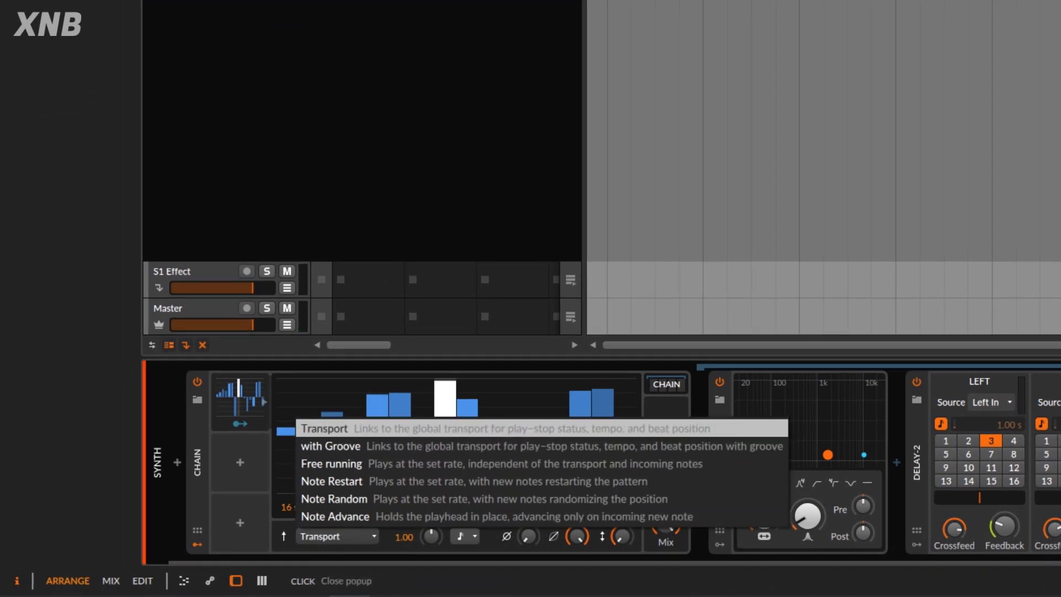
left_click(33, 35)
left_click(33, 36)
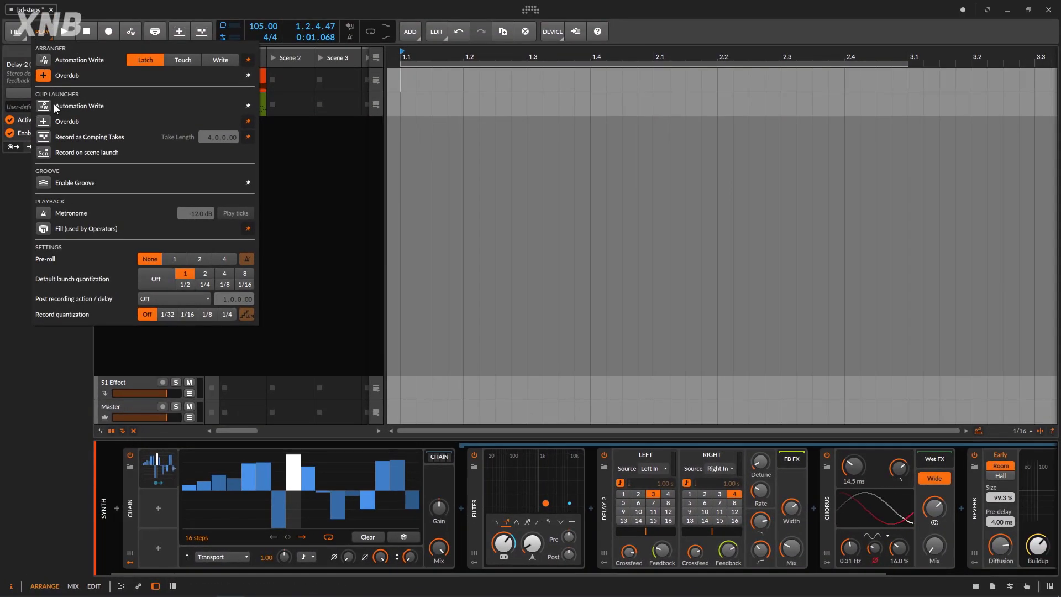
left_click(265, 195)
left_click(233, 555)
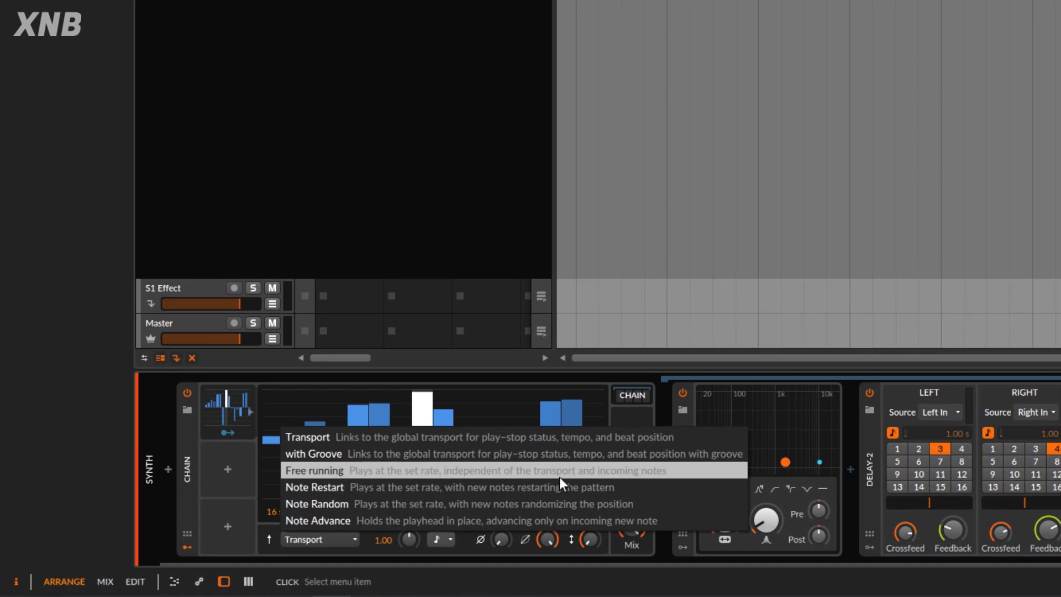
Switch the Steps modulator to Free running mode and audition it with repeated restarts before stopping.
left_click(575, 472)
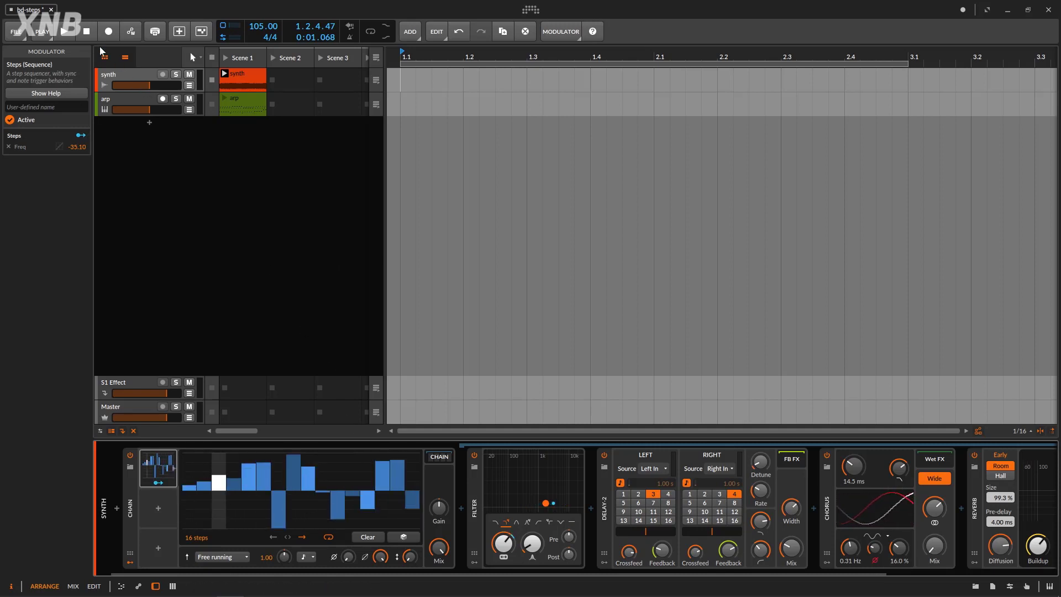
left_click(65, 31)
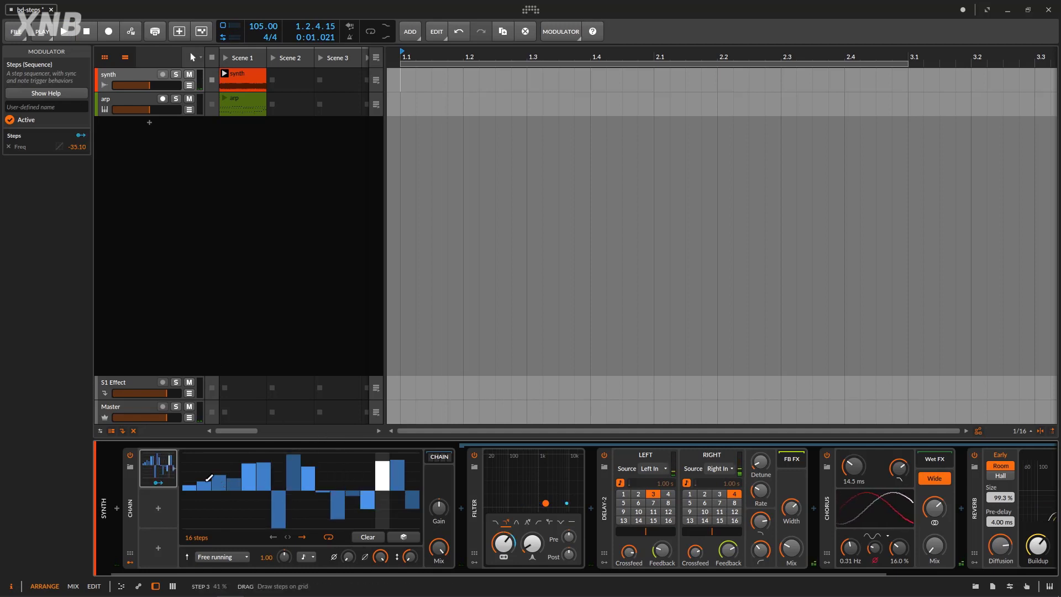
left_click(71, 37)
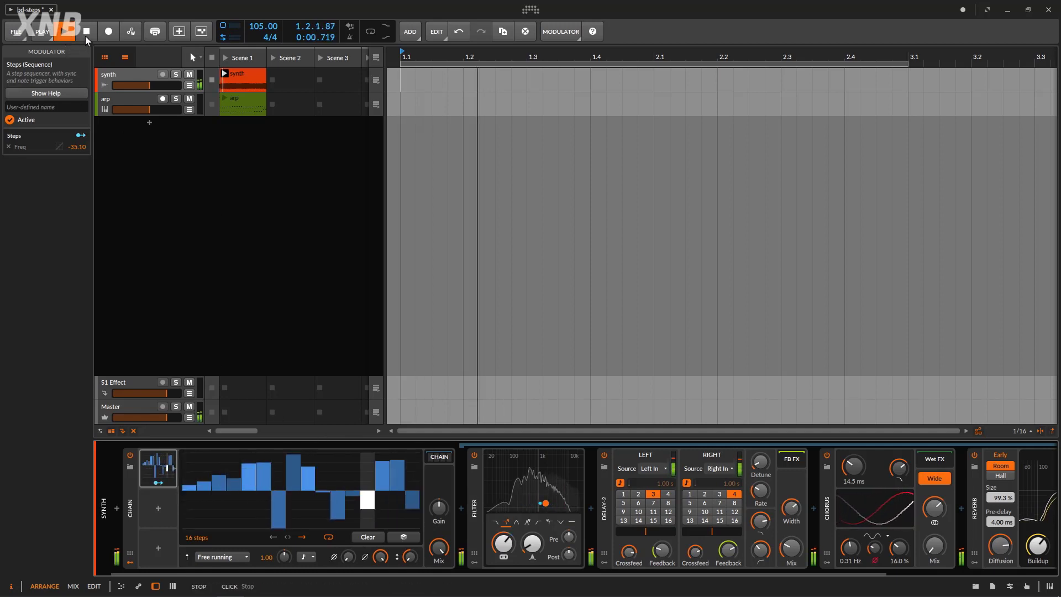
left_click(75, 34)
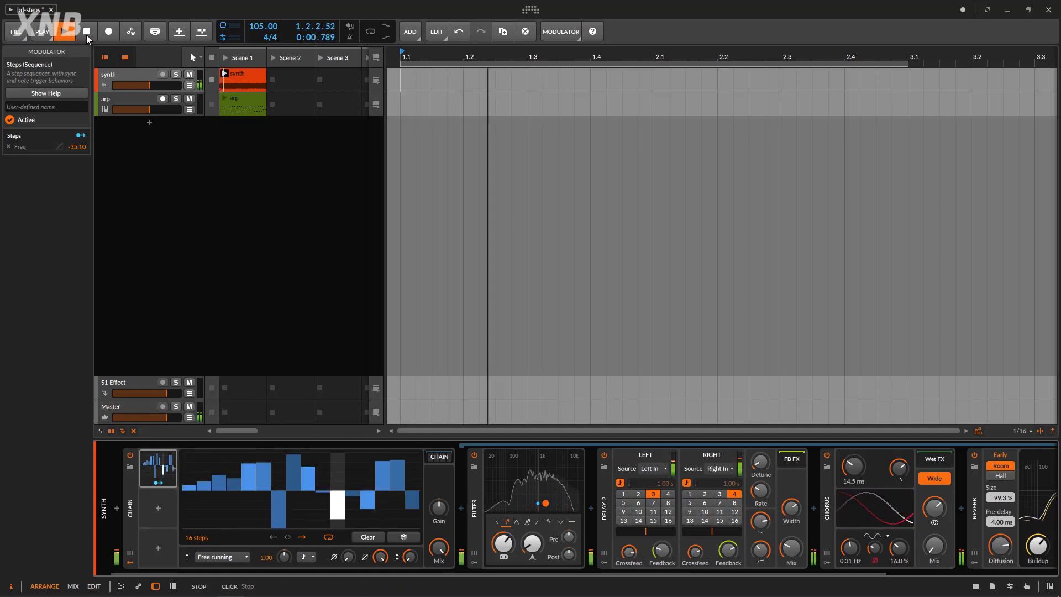
left_click(66, 30)
left_click(83, 31)
left_click(221, 555)
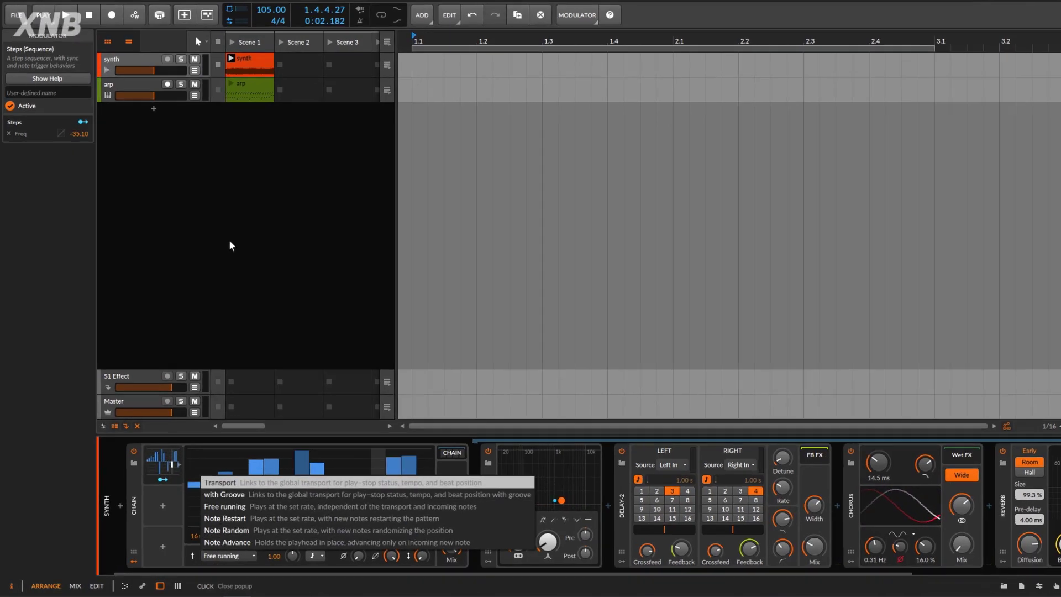
Dismiss the playback mode list, select the arp clip and track, and open its Steps modulator.
left_click(230, 243)
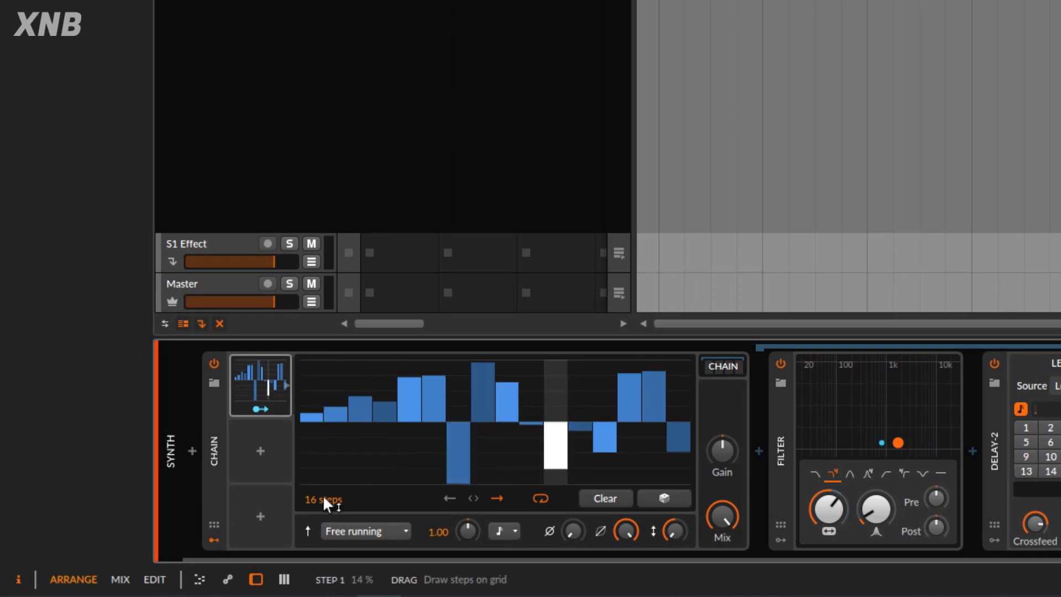
left_click(379, 529)
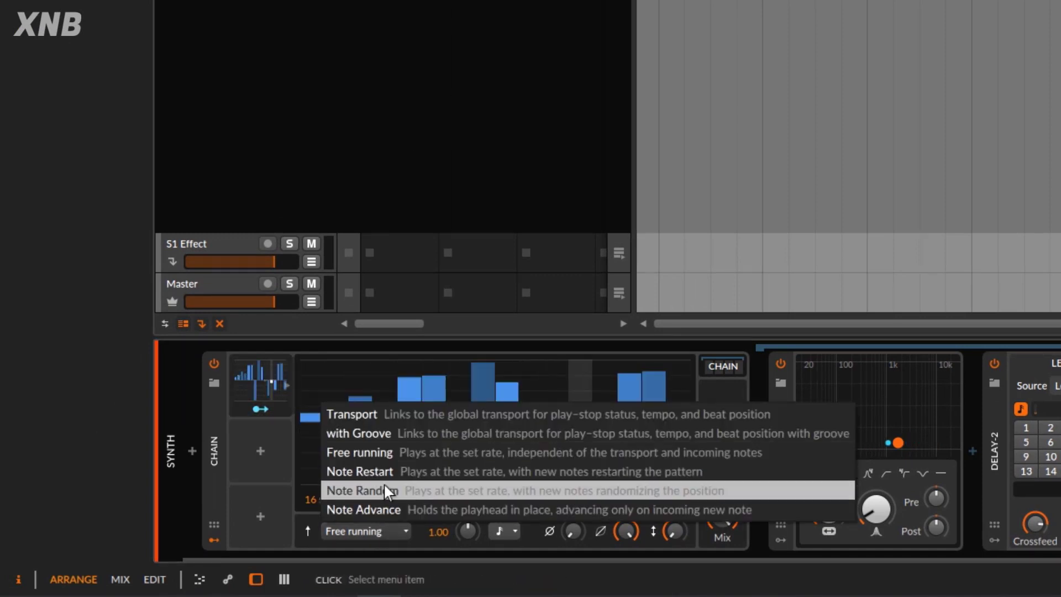
left_click(394, 79)
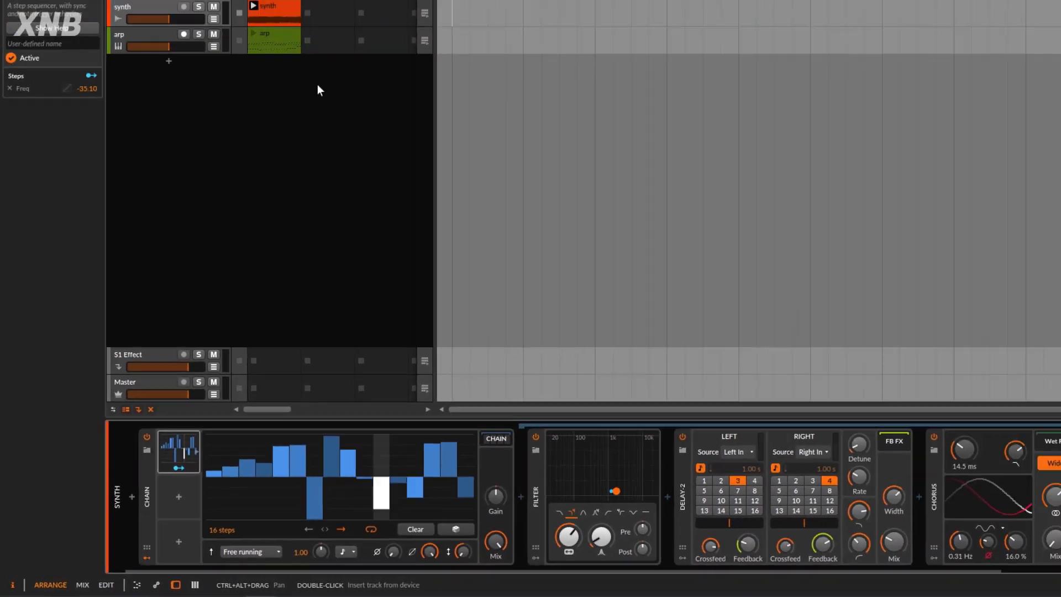
left_click(242, 96)
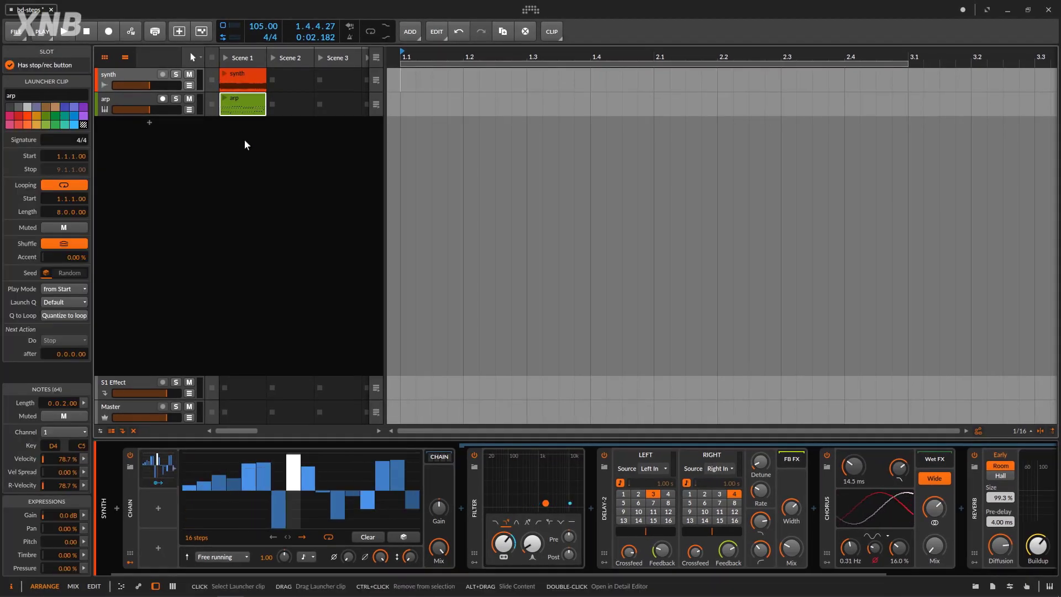
left_click(132, 98)
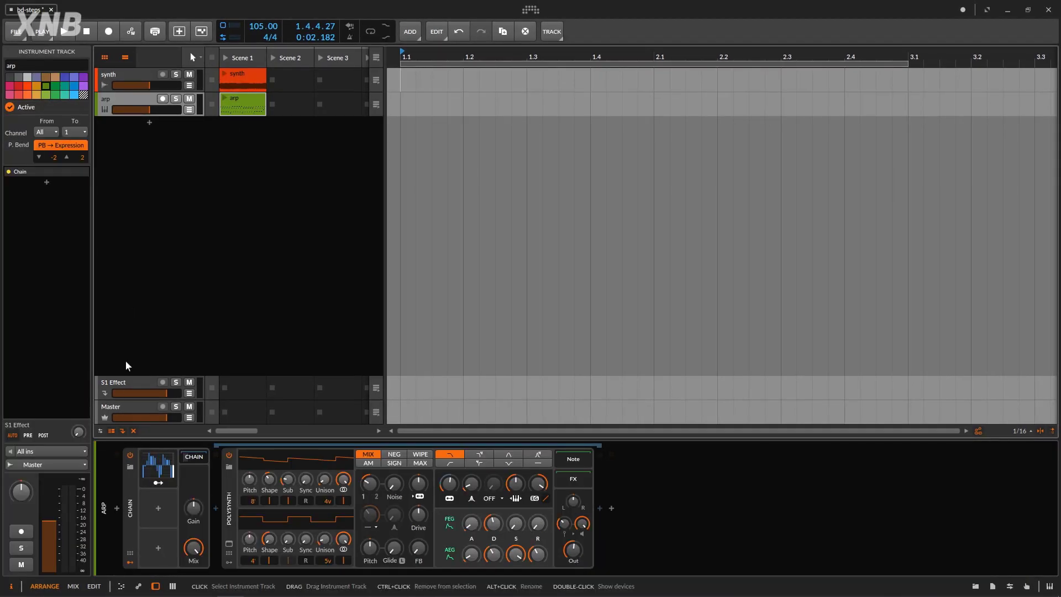
left_click(162, 472)
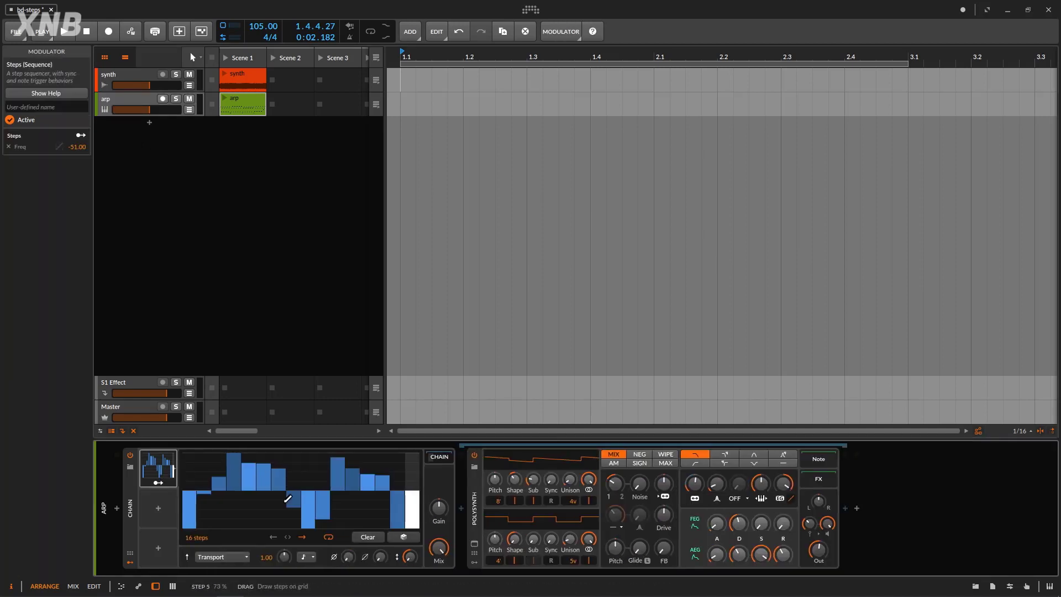
Clear all arp Steps, launch the arp clip, and display the synth track's devices.
left_click(373, 539)
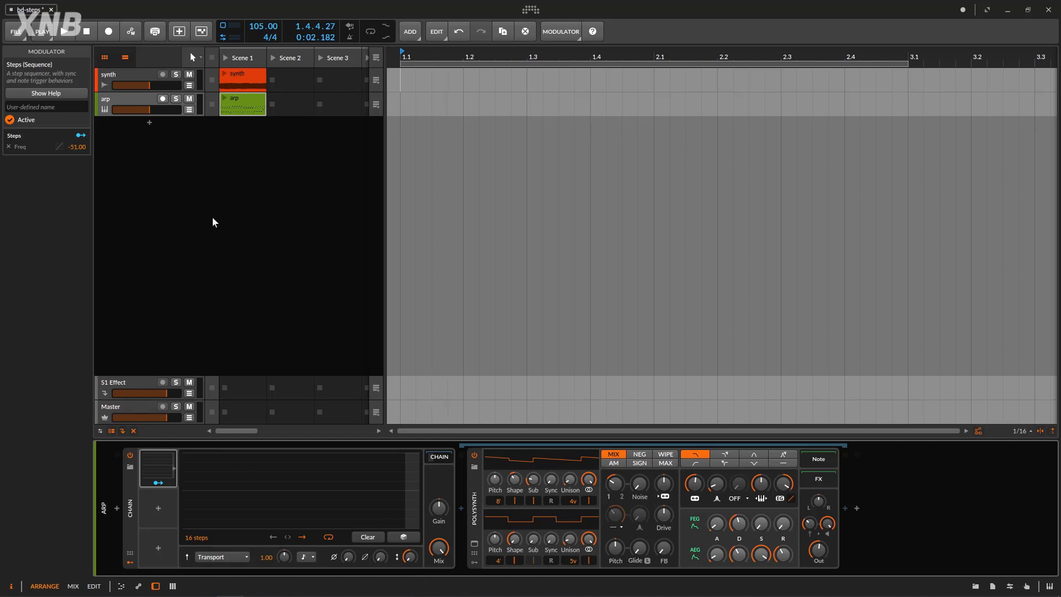
left_click(224, 98)
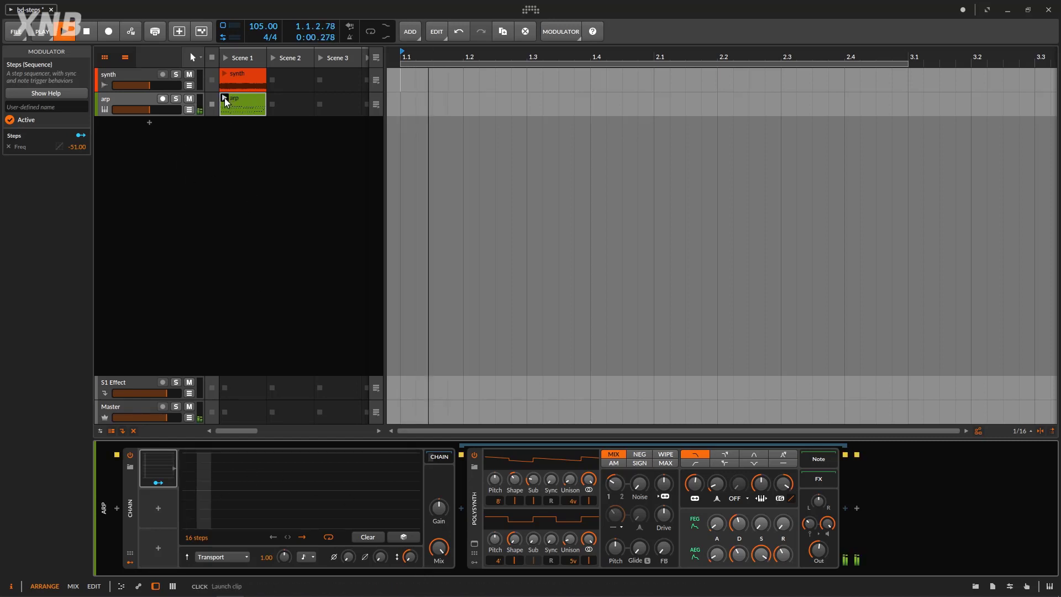
left_click(136, 74)
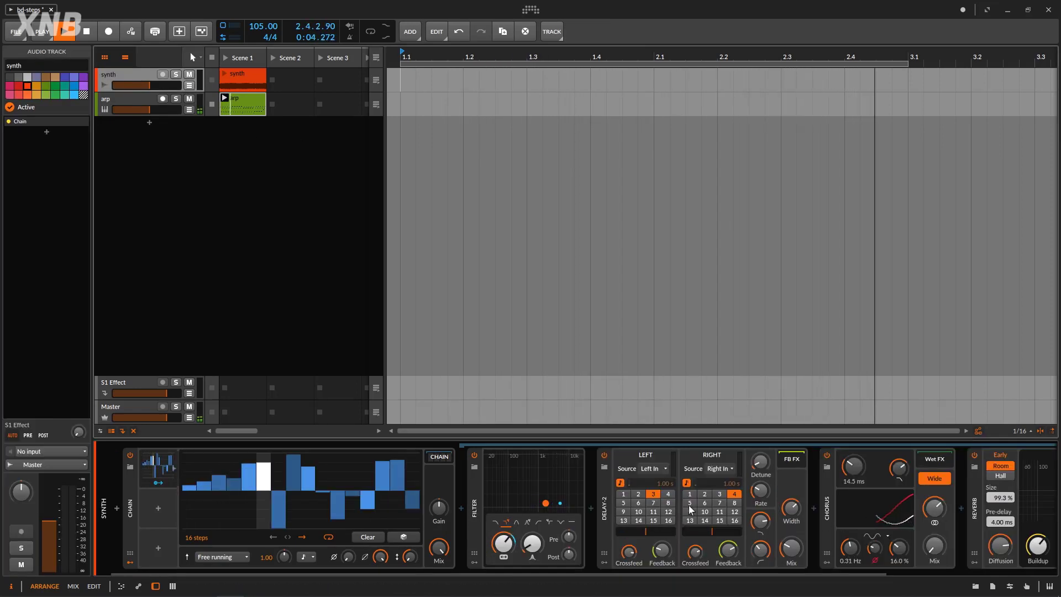
Collapse the synth's Delay-2, Chorus and Reverb, then drag all three after the arp's Polysynth.
double_click(605, 479)
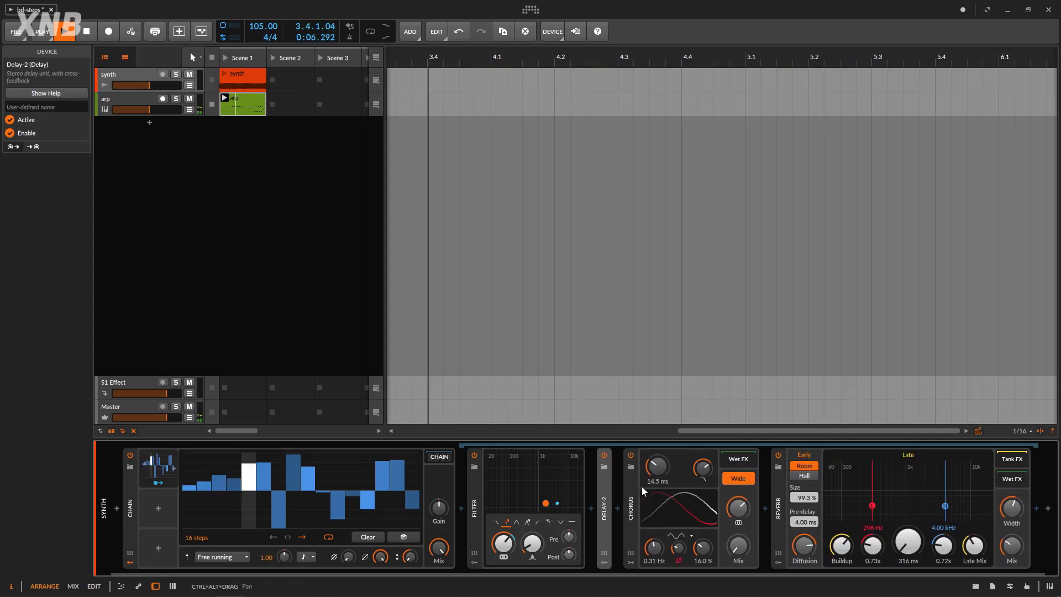
double_click(632, 479)
double_click(666, 478)
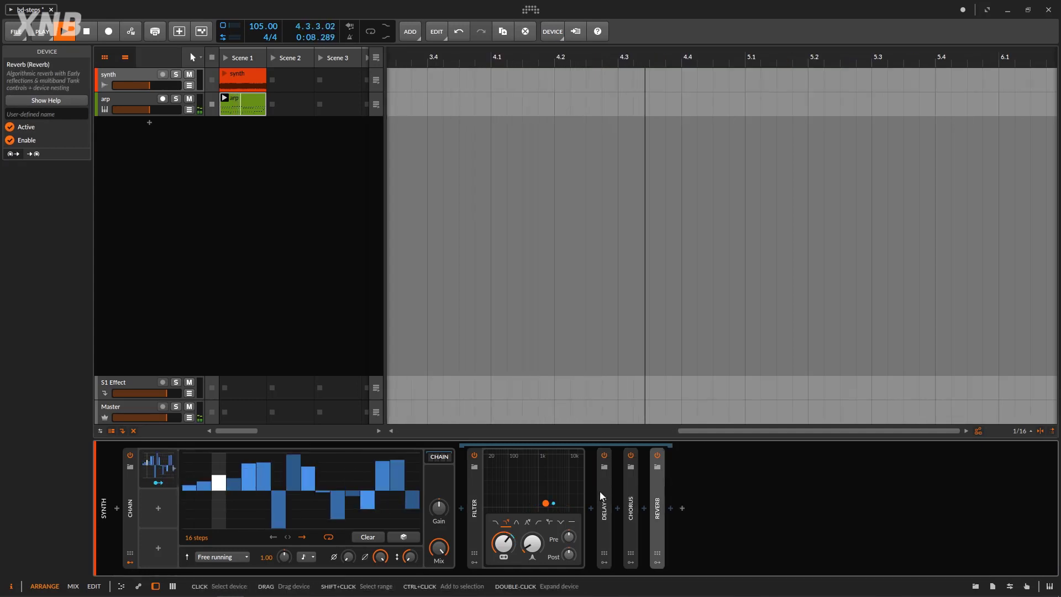
left_click(602, 491)
left_click(655, 485, "shift")
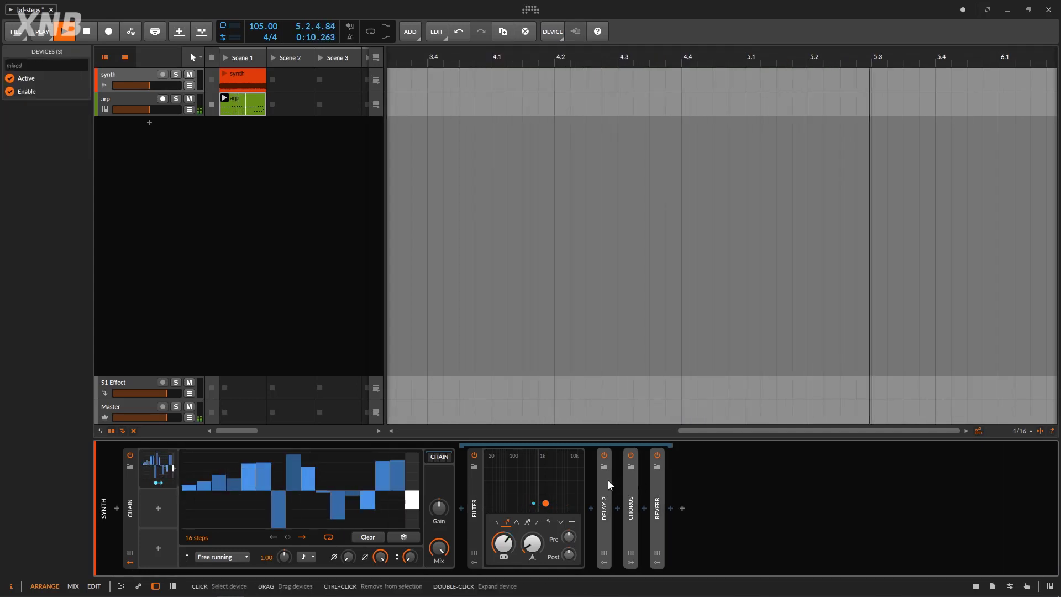
left_click_drag(608, 479, 843, 496)
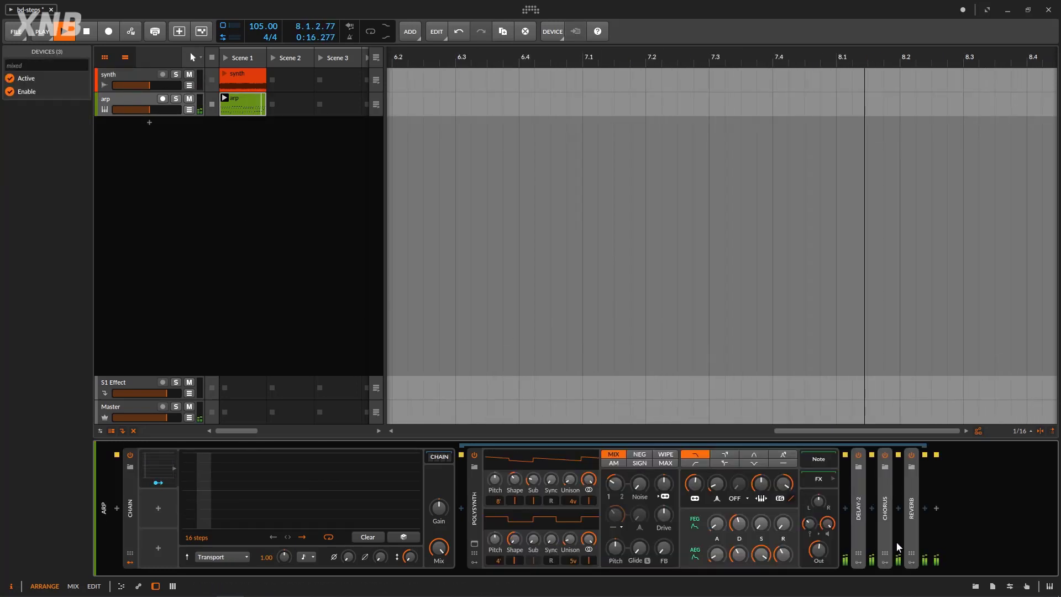
Expand the arp's Delay-2 and set its Mix to about 15.5 %.
left_click(857, 497)
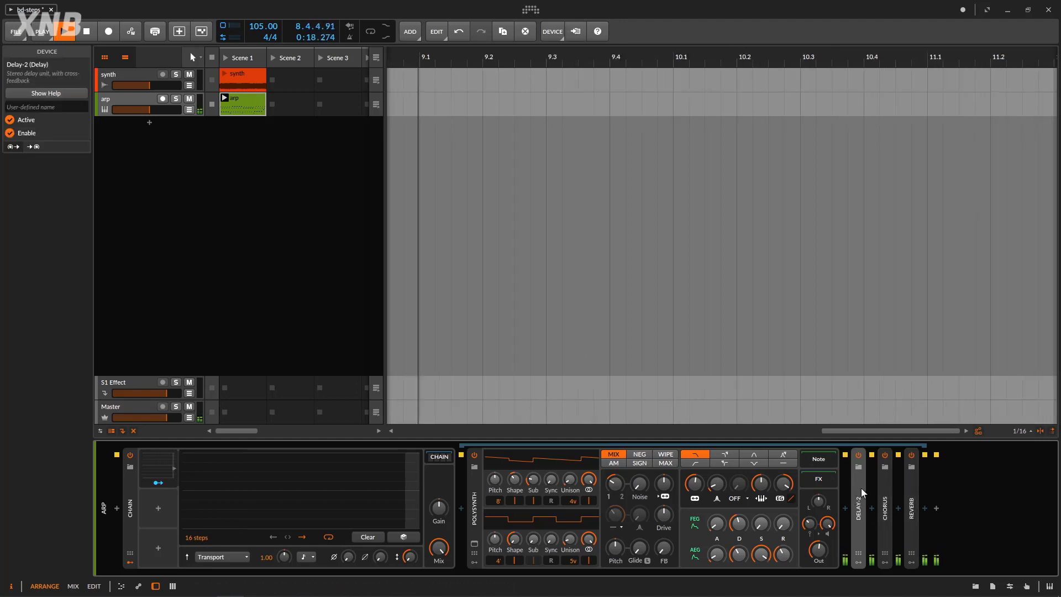
left_click(859, 488)
mouse_move(1054, 564)
left_mouse_down()
mouse_move(1054, 580)
mouse_move(1044, 548)
left_mouse_up()
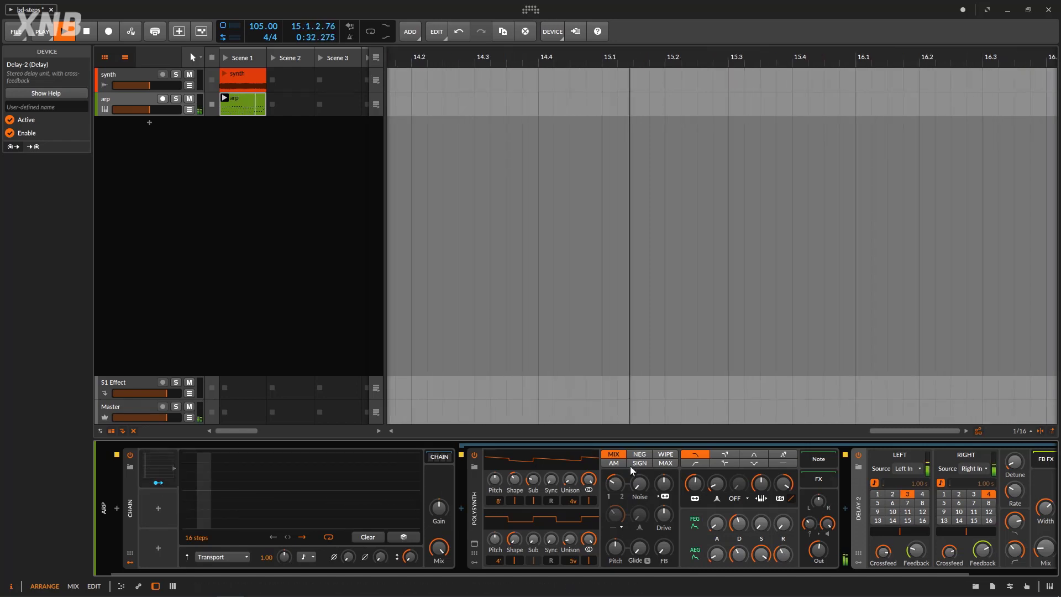
Draw a 16-step arp pattern that ramps up, dips negative and rises, then check its routings.
mouse_move(184, 485)
left_mouse_down()
mouse_move(274, 459)
mouse_move(315, 504)
mouse_move(420, 460)
left_mouse_up()
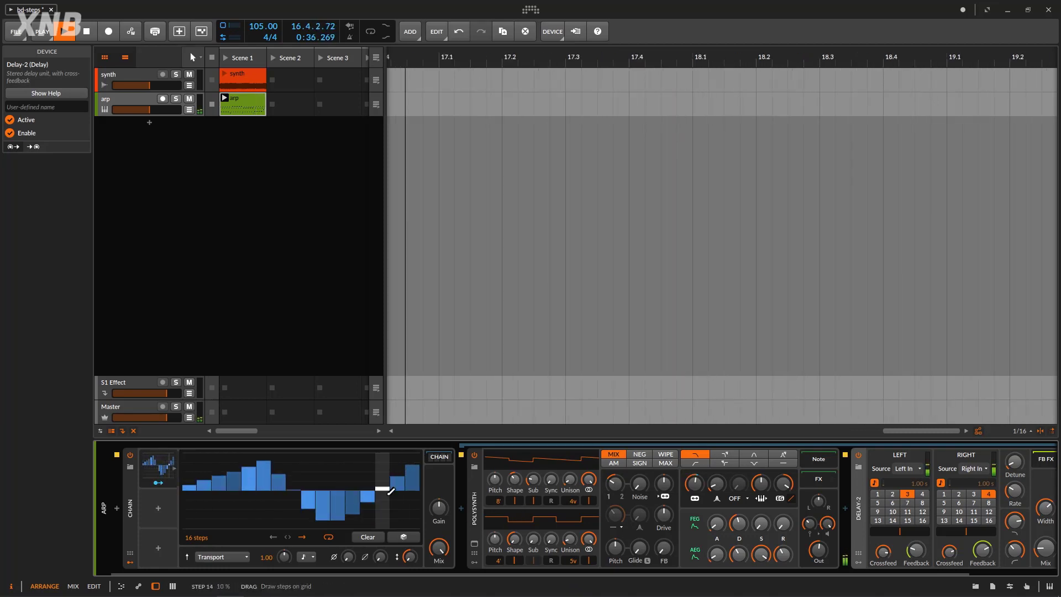
right_click(149, 479)
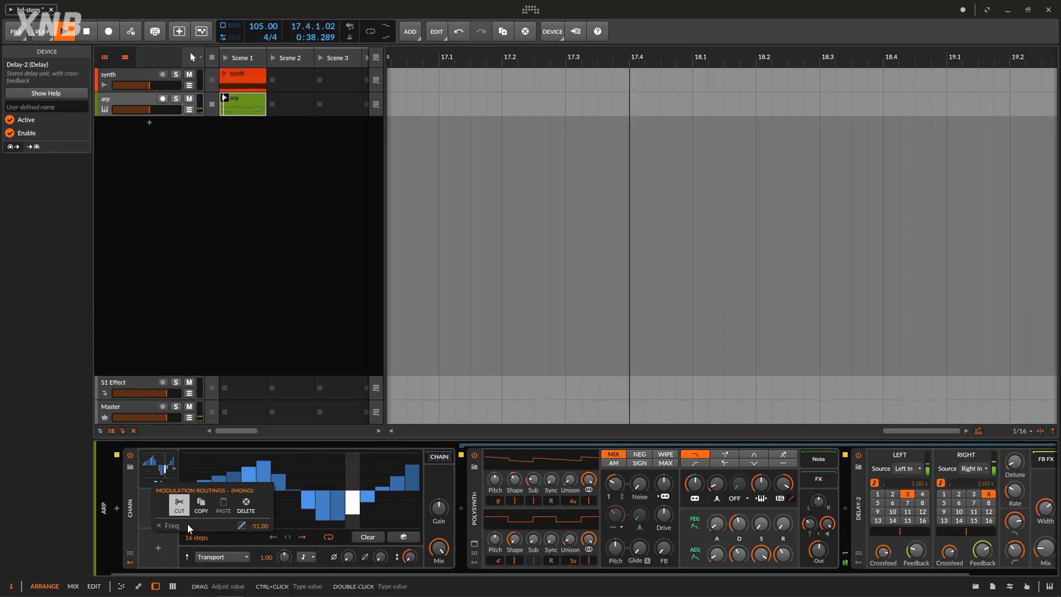
left_click(131, 533)
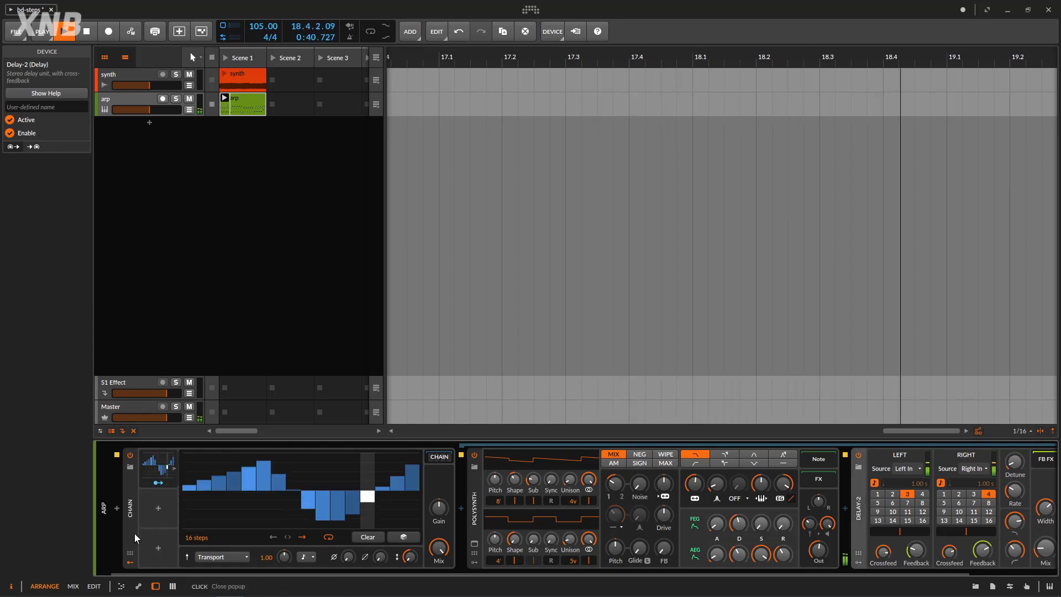
Map the Steps modulator to Polysynth filter frequency, resonance, and both oscillators' unison spread.
left_click(159, 483)
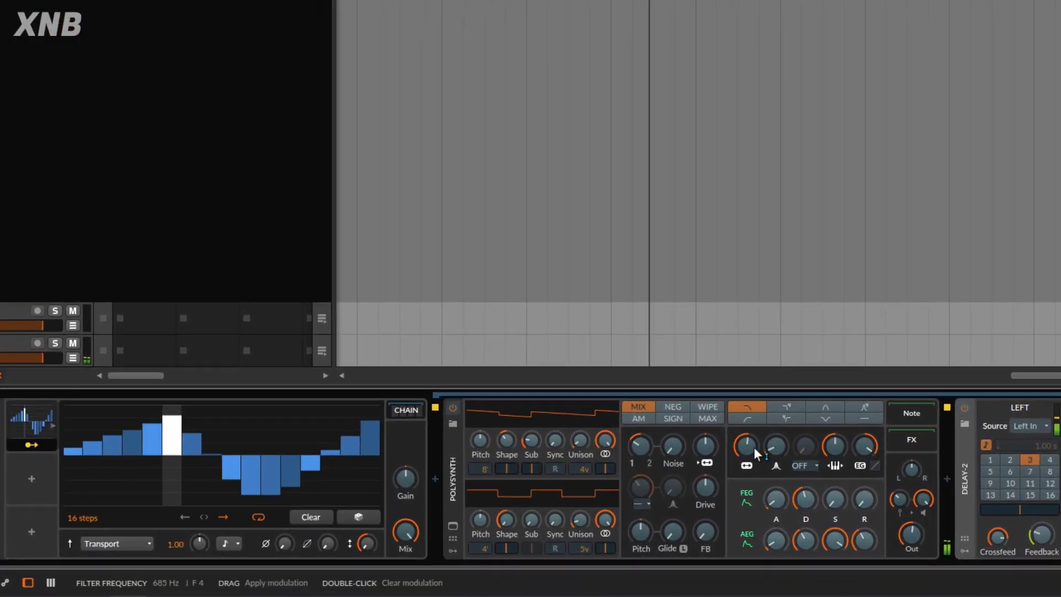
left_click_drag(744, 442, 745, 458)
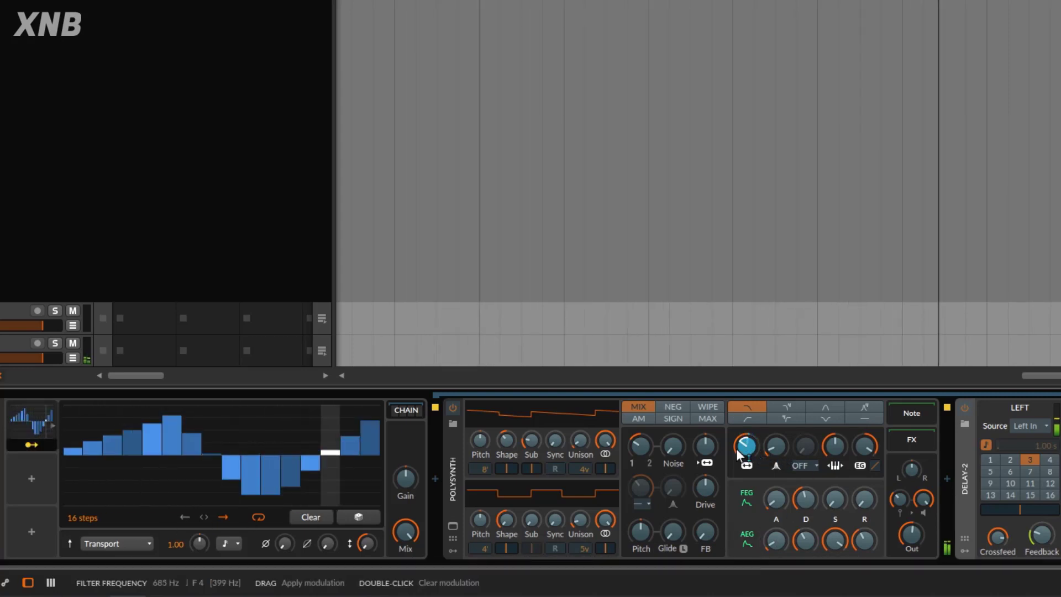
left_click(31, 444)
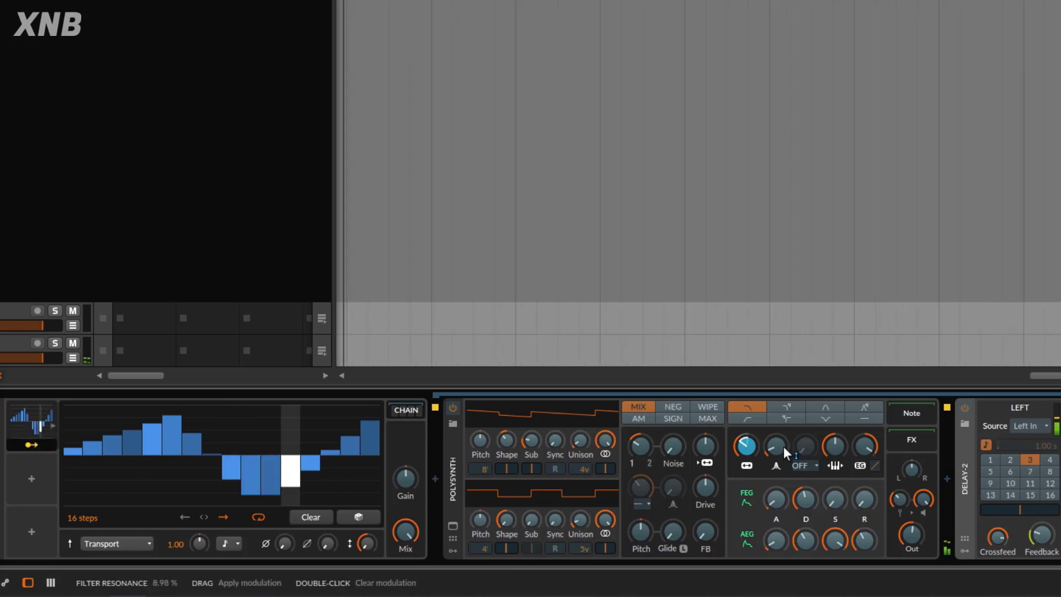
left_click_drag(776, 446, 776, 444)
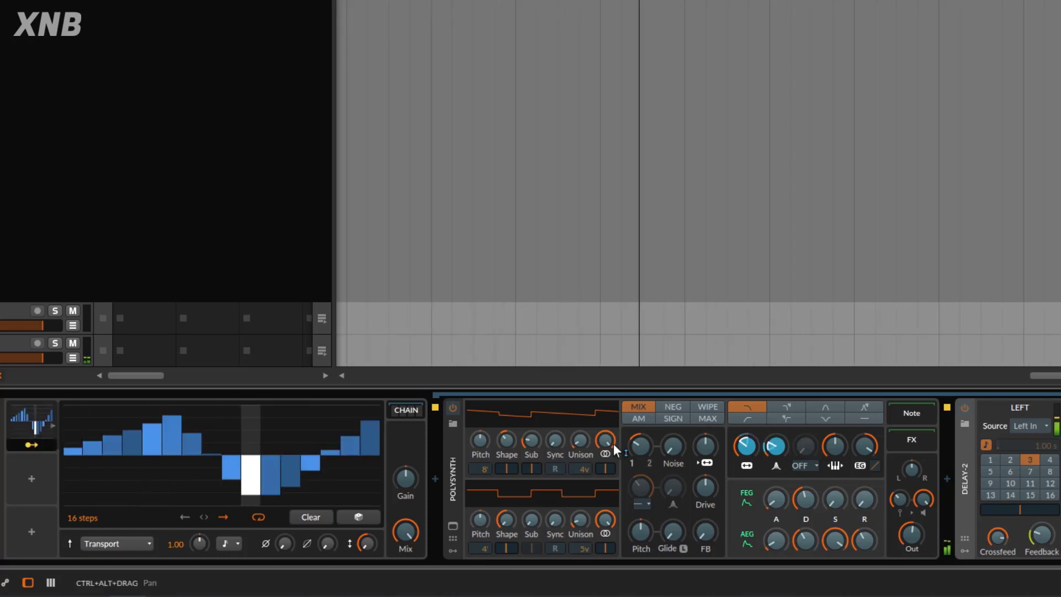
left_click_drag(576, 440, 575, 439)
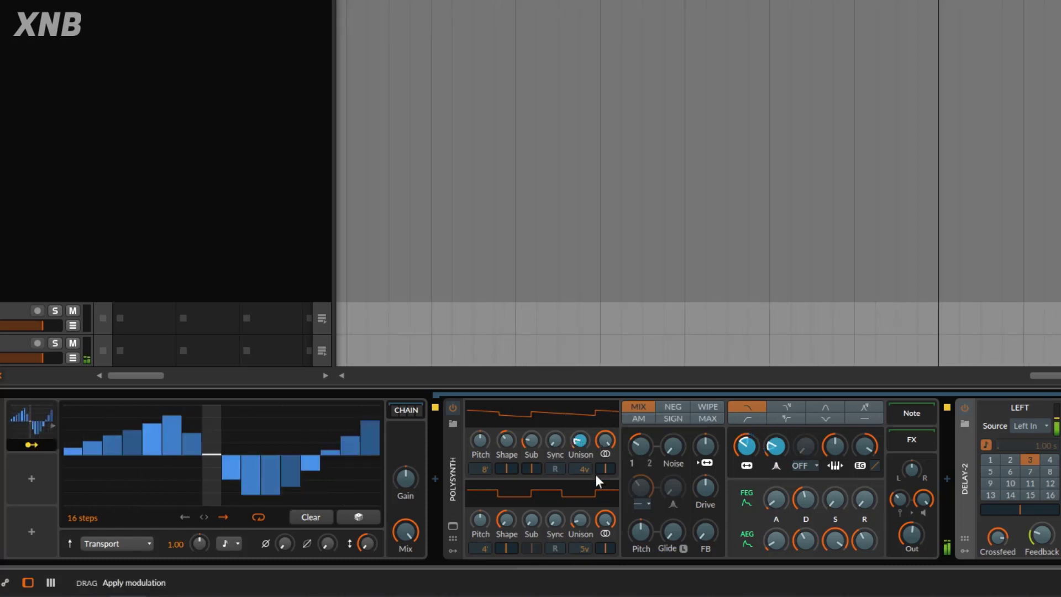
left_click_drag(590, 523, 579, 516)
left_click(30, 446)
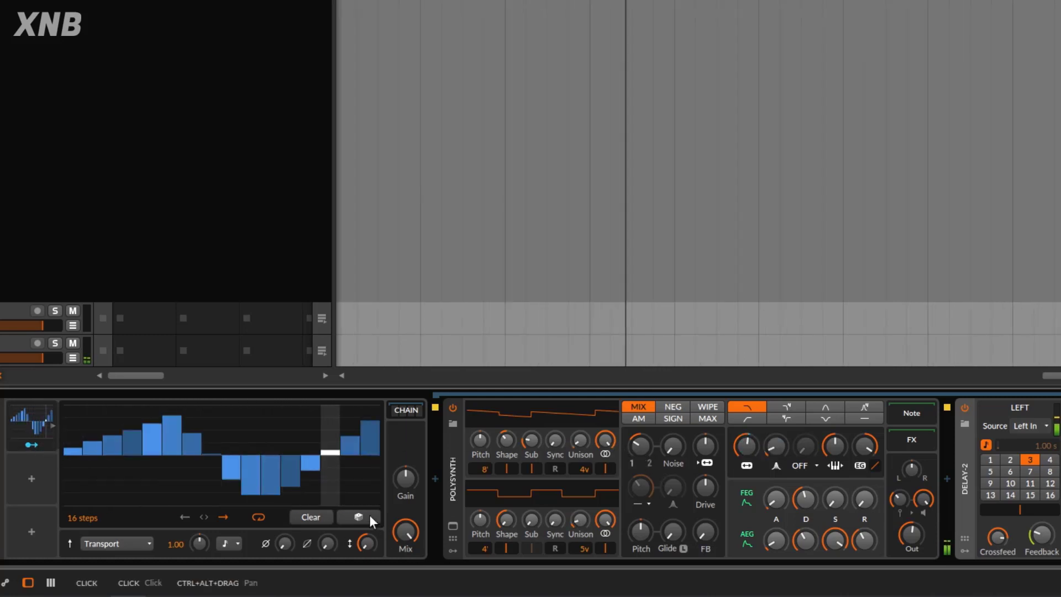
Route the Steps modulator to the oscillator sub level and OSC1 Shape at +0.40.
mouse_move(35, 447)
left_click_drag(36, 447, 535, 516)
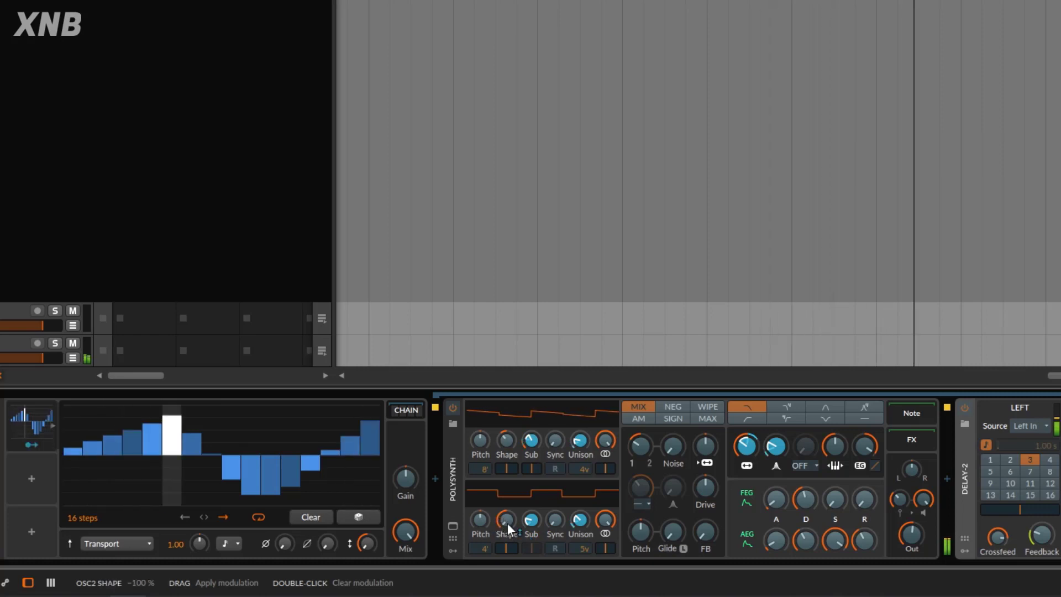
mouse_move(506, 439)
left_mouse_down()
mouse_move(506, 417)
mouse_move(506, 440)
left_mouse_up()
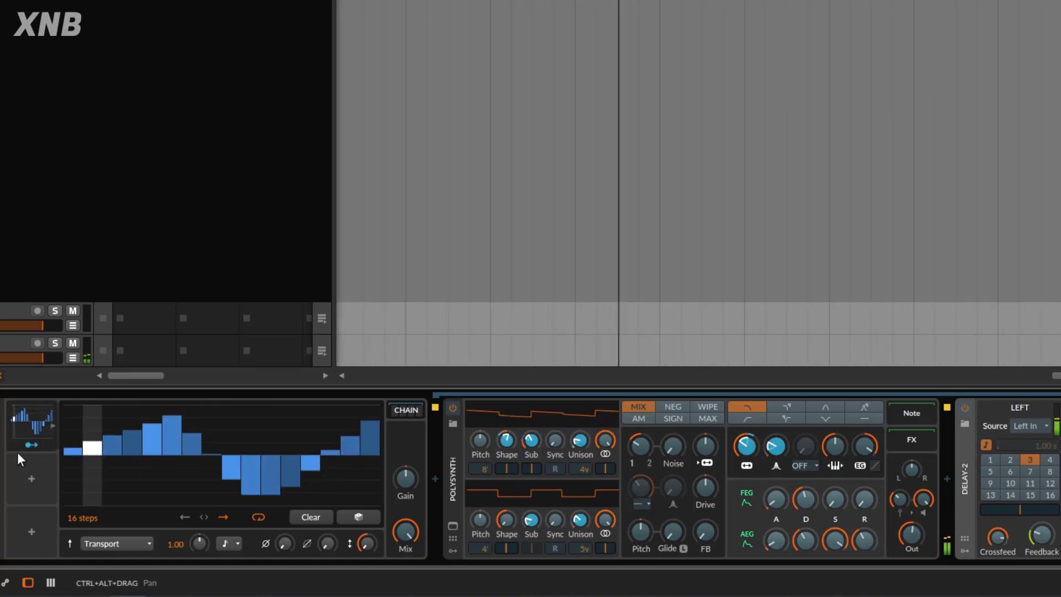
left_click(31, 445)
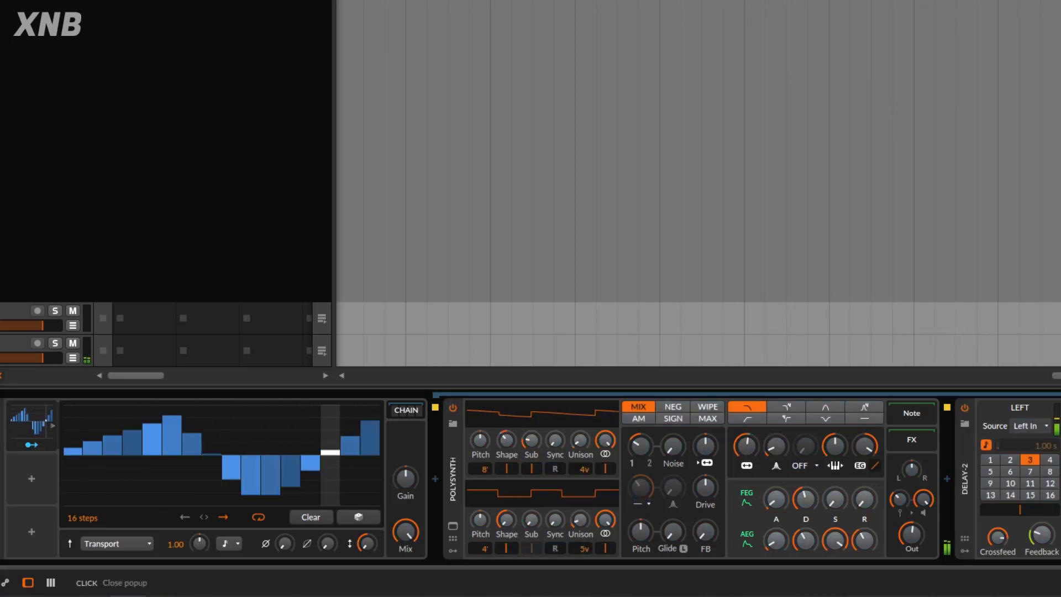
Bypass and re-enable the Steps modulator with Alt+A, then show its trigger-mode options.
key("alt+a")
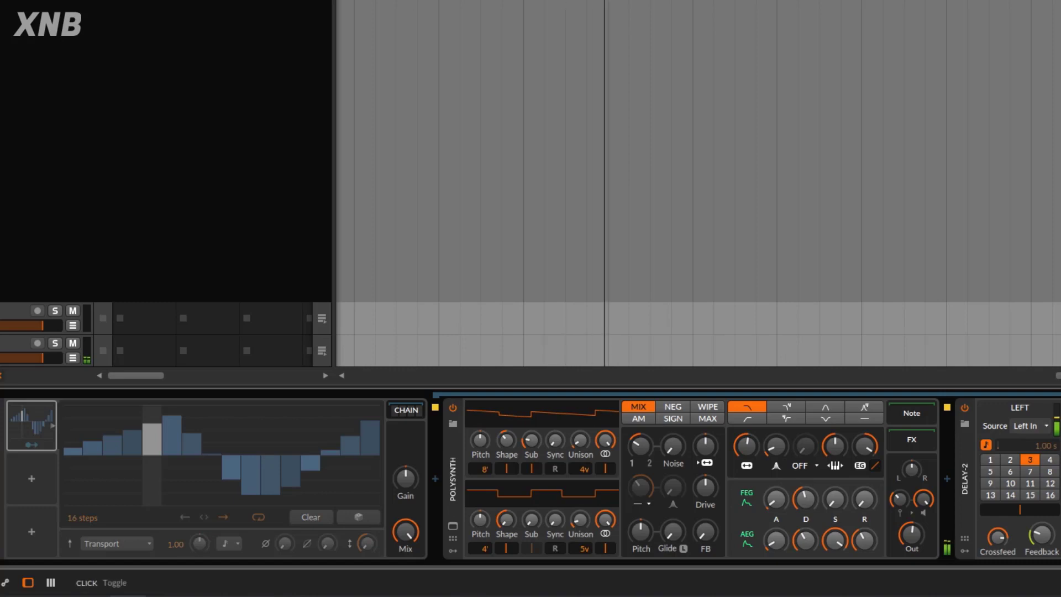
key("alt+a")
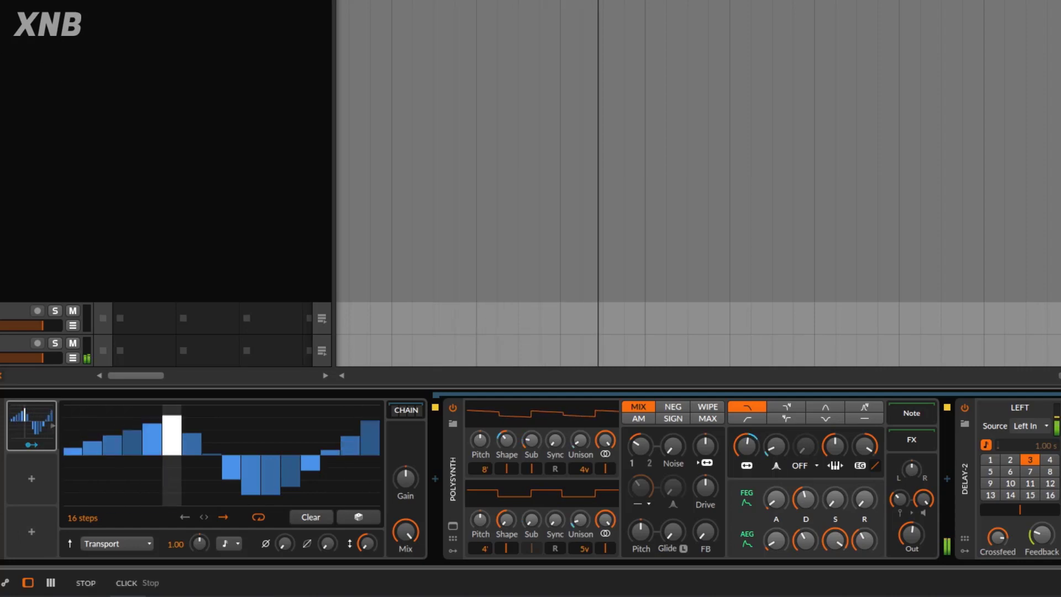
left_click(119, 542)
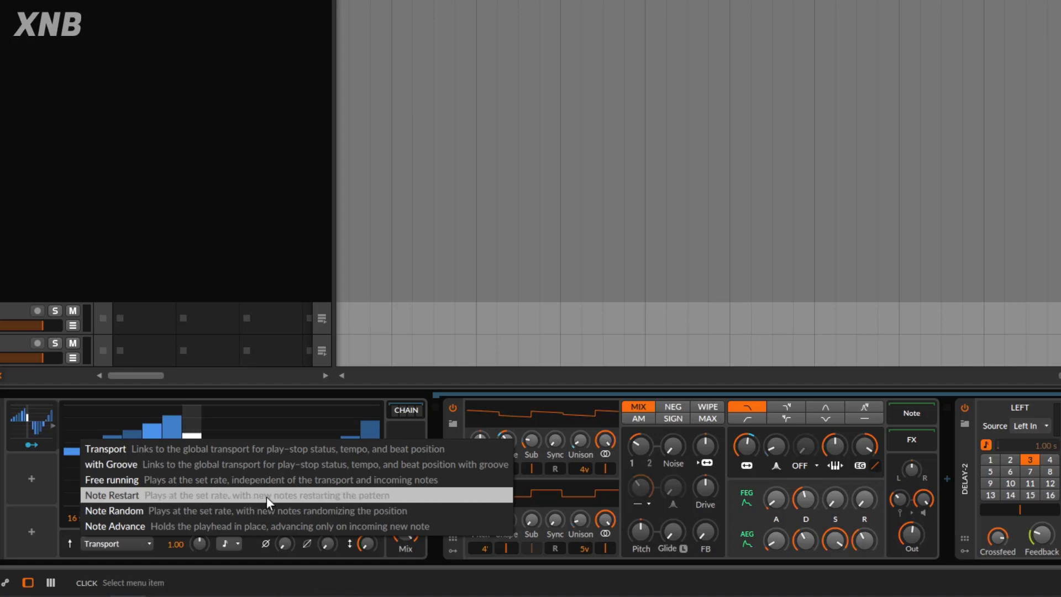
Switch the arp Steps modulator's trigger mode from Transport to Note Restart.
left_click(145, 106)
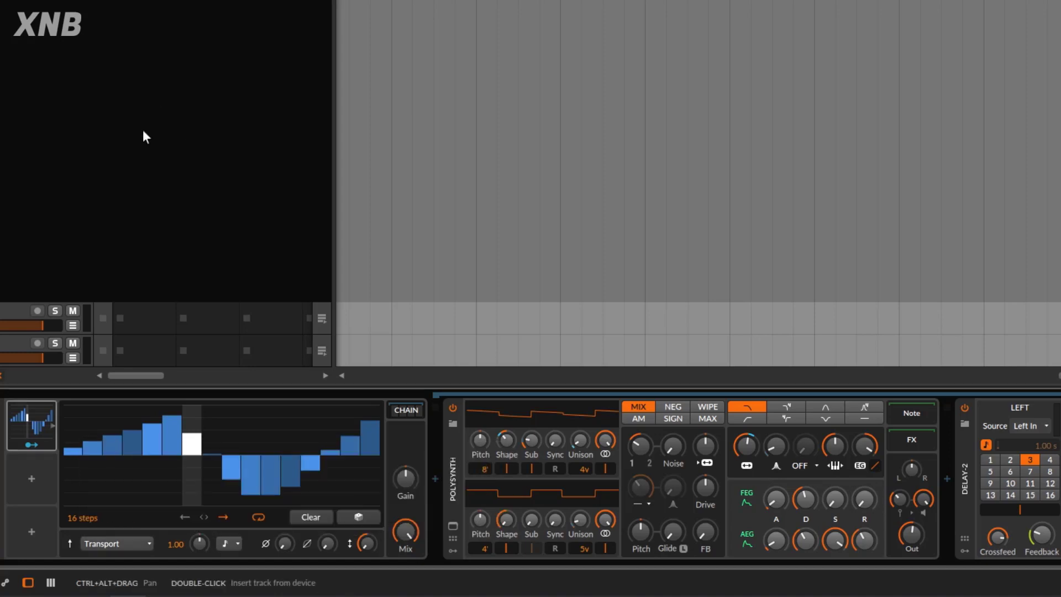
left_click(30, 429)
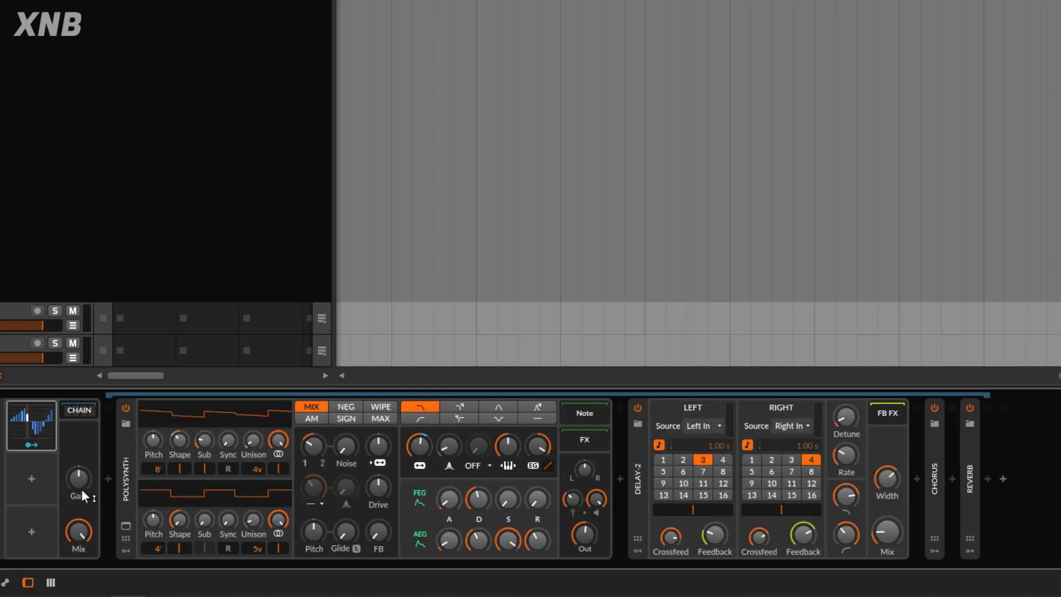
left_click(23, 436)
left_click(128, 540)
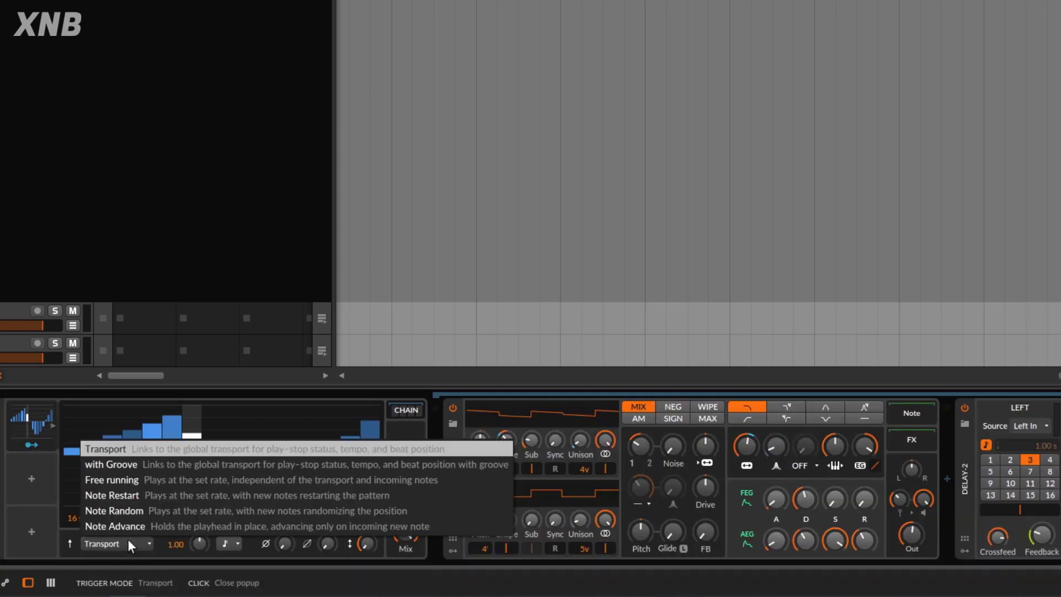
left_click(132, 496)
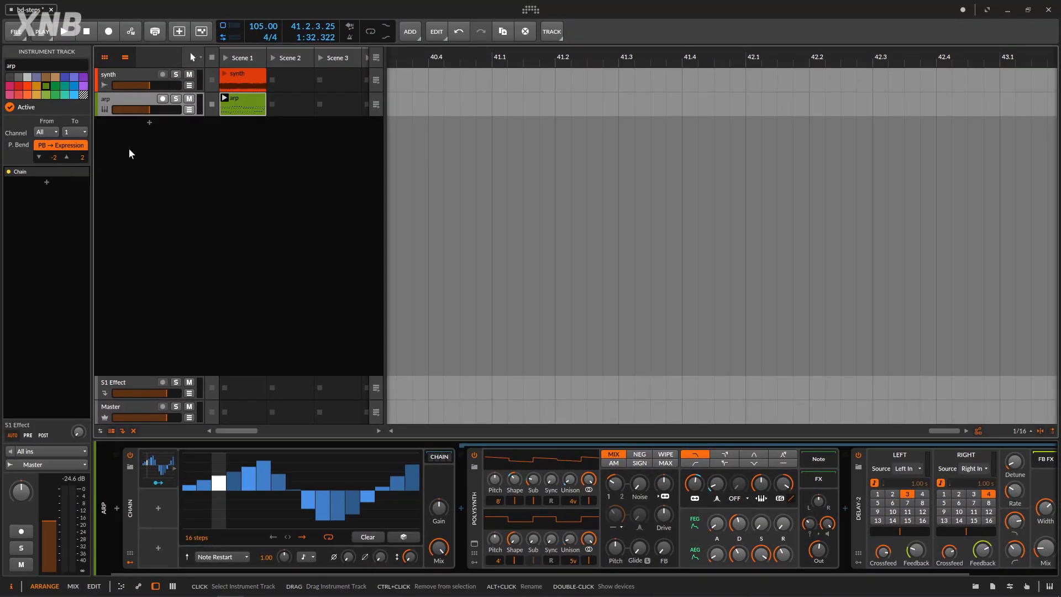
Stop playback at the song start, keeping the trigger mode on Note Restart.
left_click(91, 32)
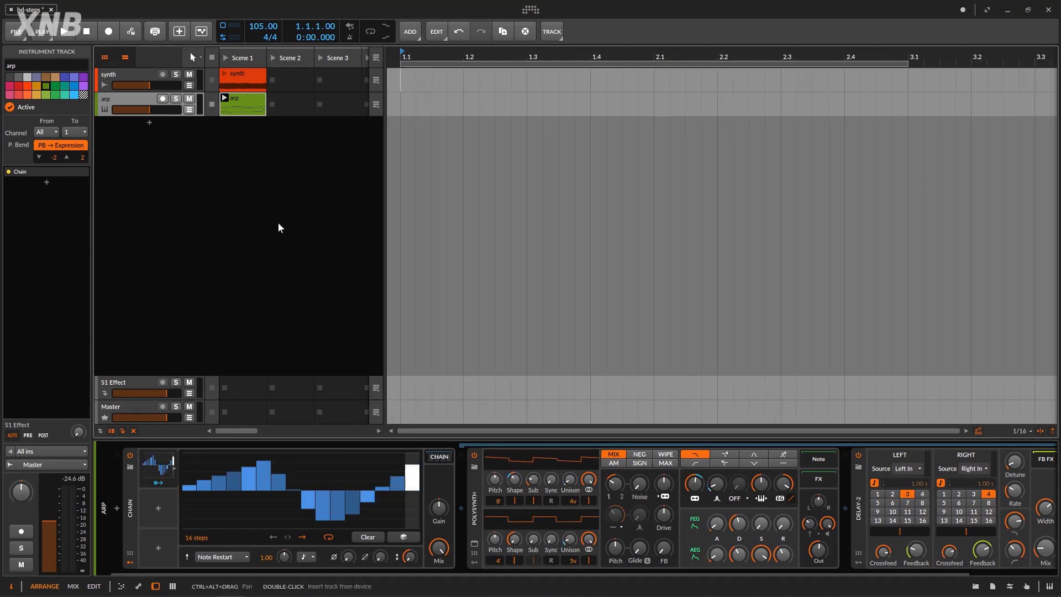
left_click(214, 556)
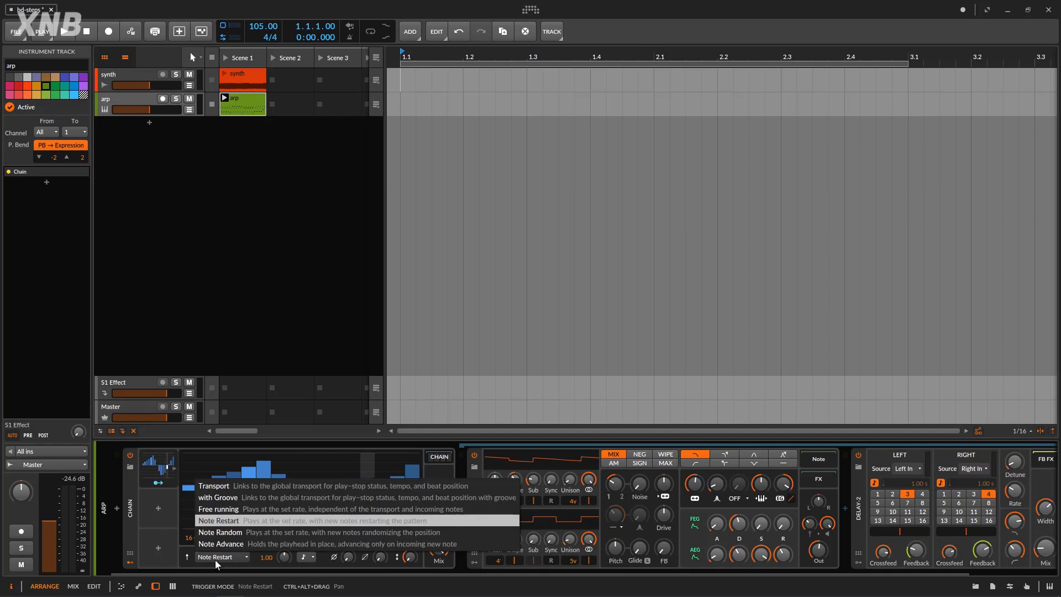
left_click(287, 283)
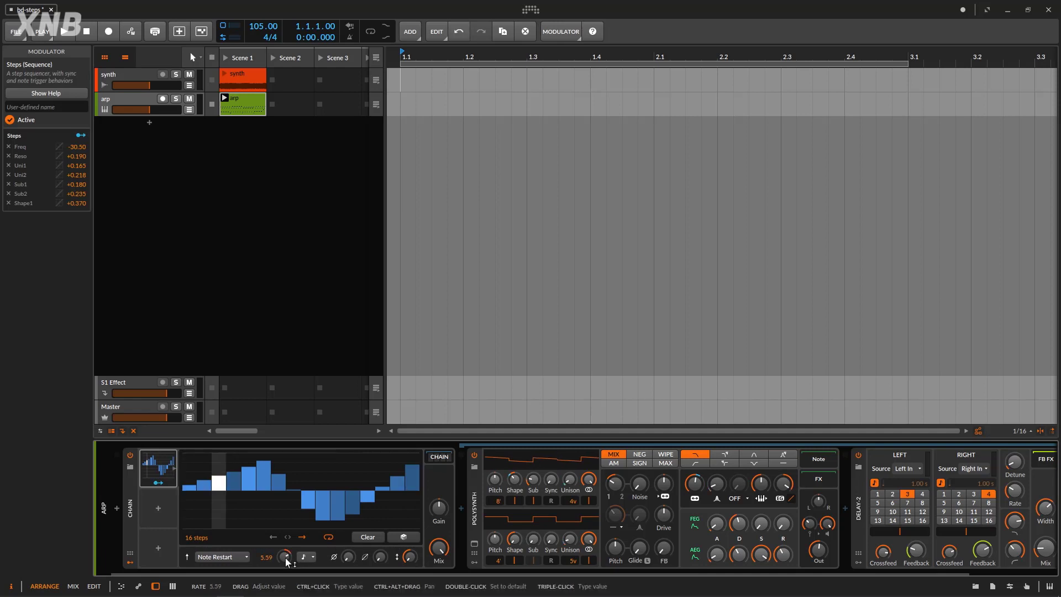
Leave the Steps rate unit unchanged, start playback, and show the arp clip's notes in the editor.
left_click(306, 557)
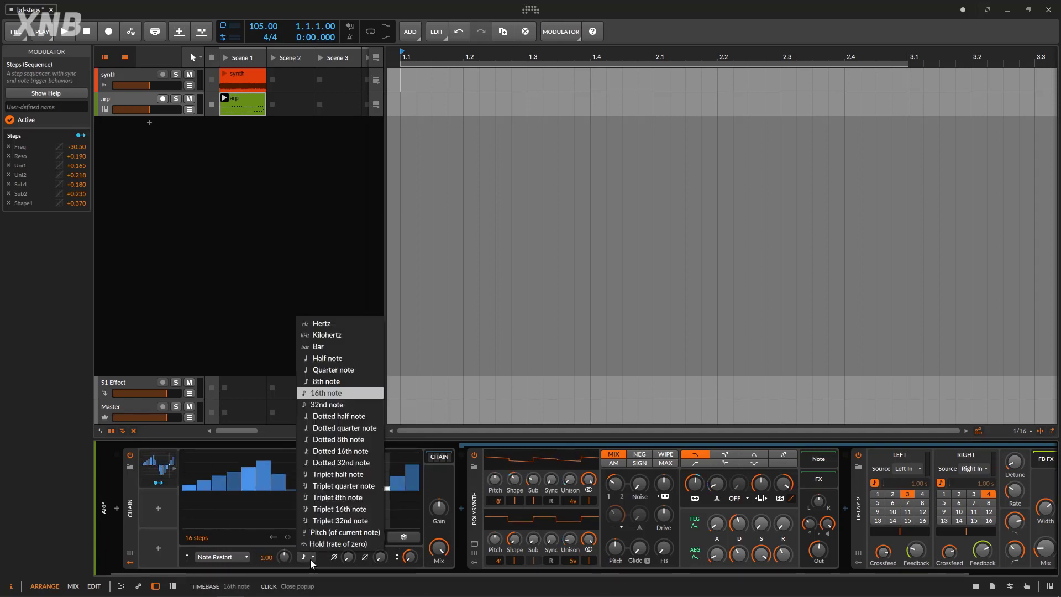
left_click(231, 197)
left_click(64, 33)
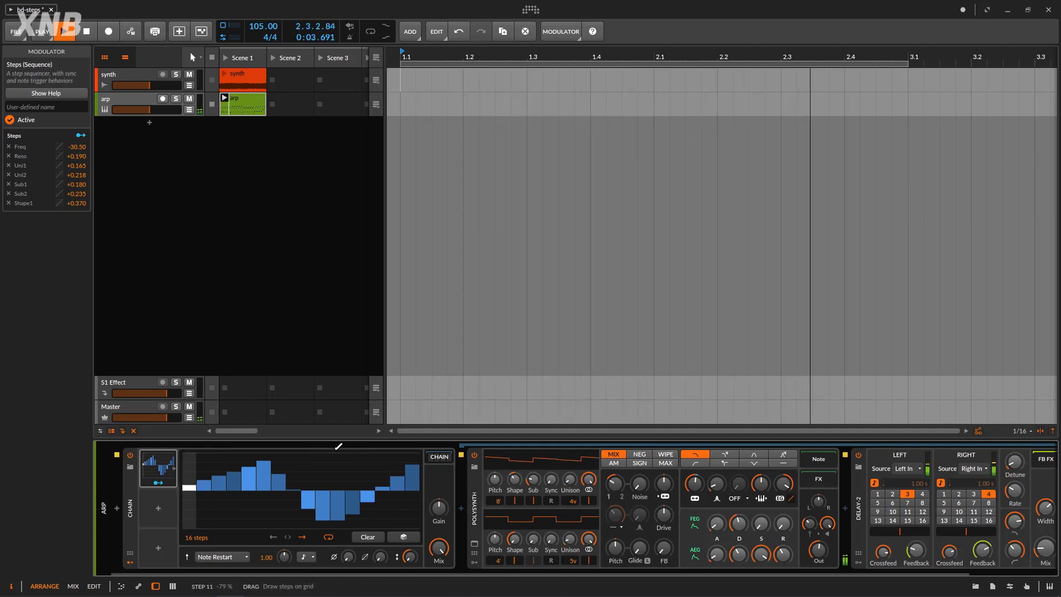
double_click(244, 99)
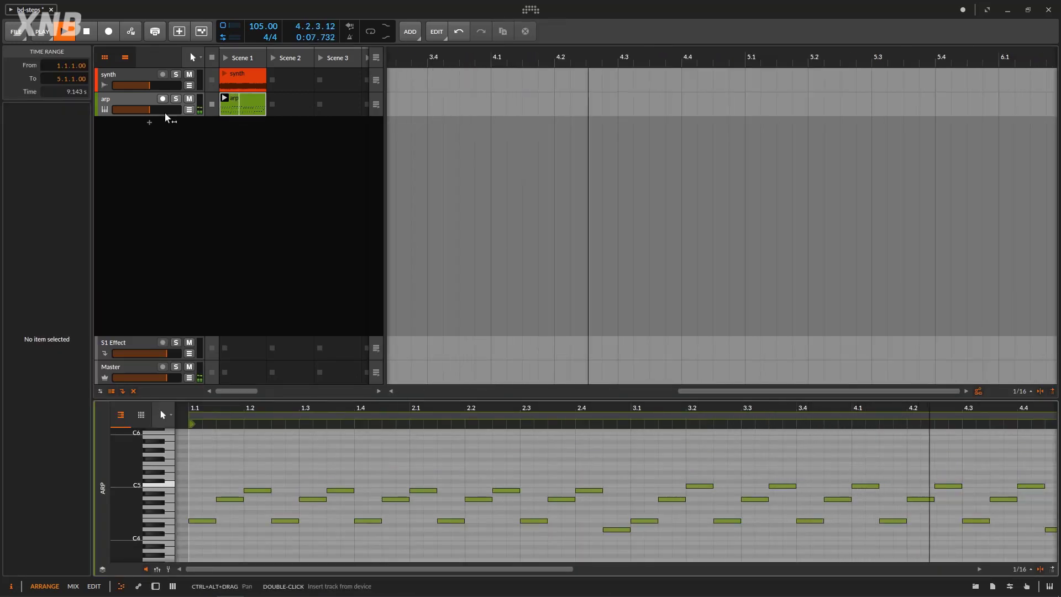
Bring back the arp track's device chain from the note editor and list the Steps trigger modes.
left_click(151, 109)
double_click(150, 108)
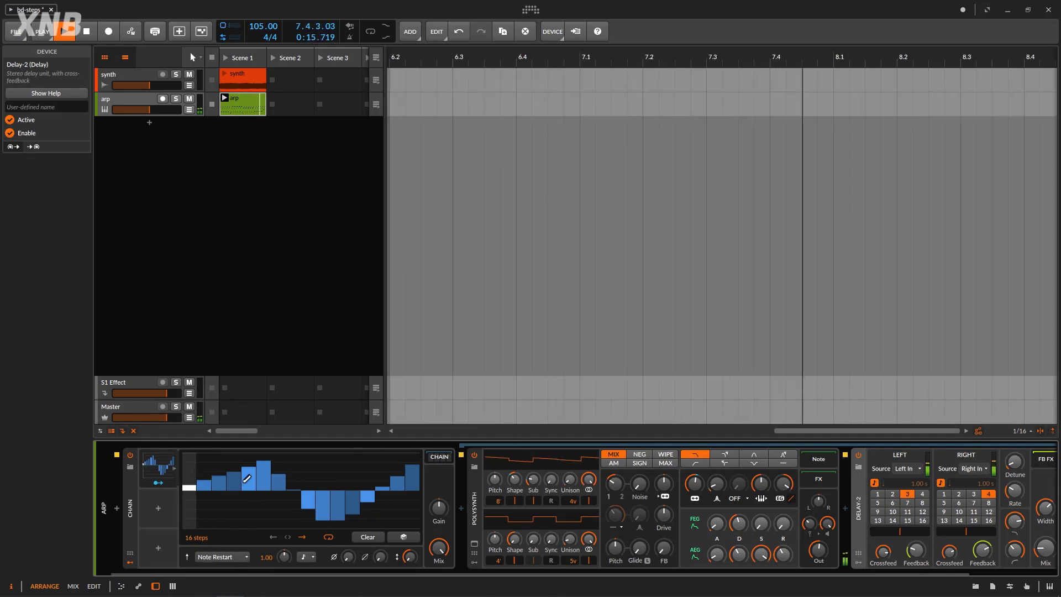
double_click(244, 100)
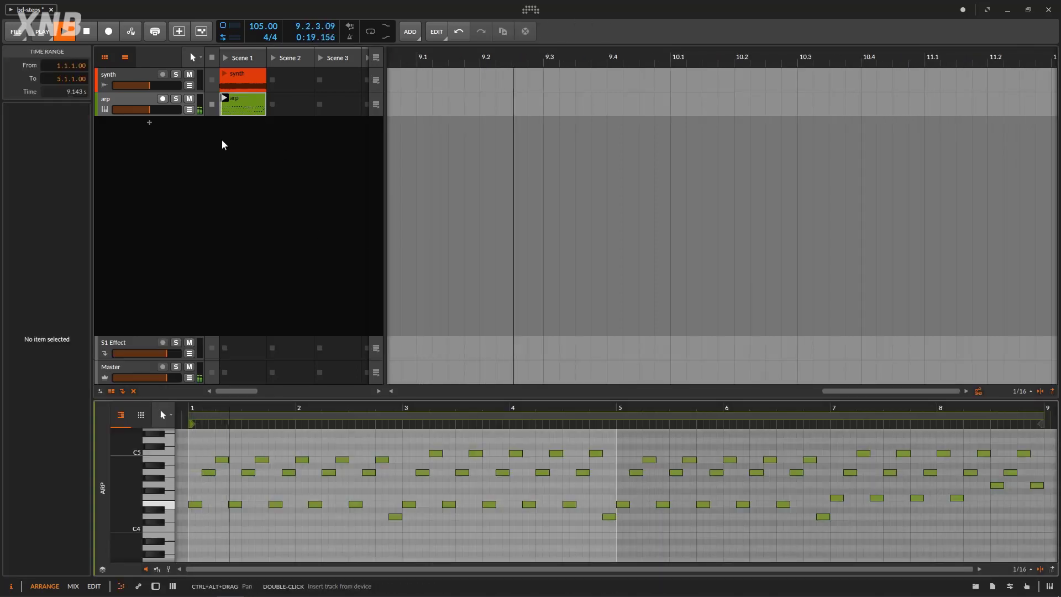
double_click(134, 99)
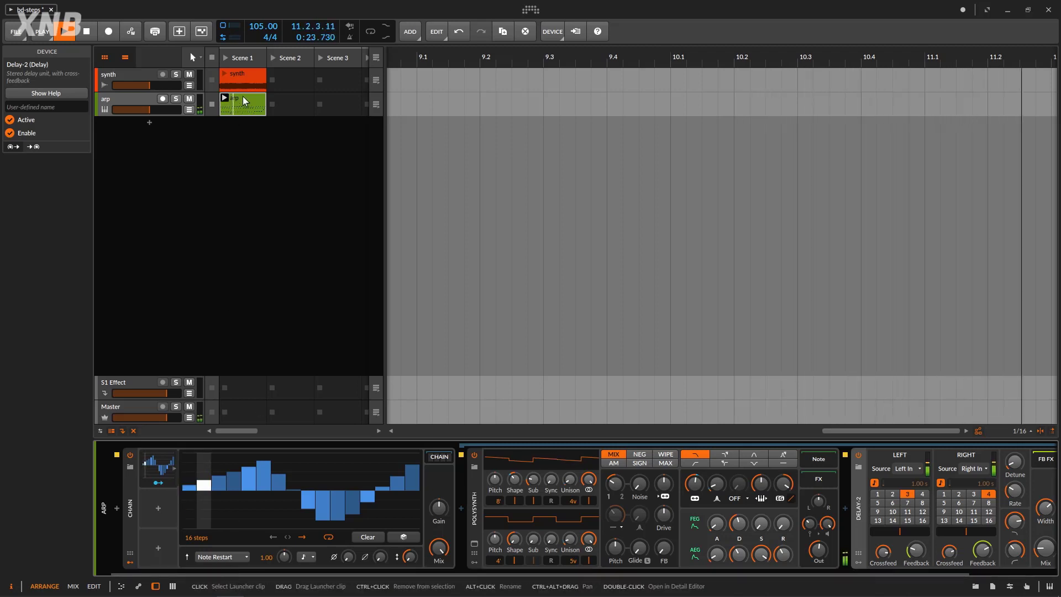
key("e")
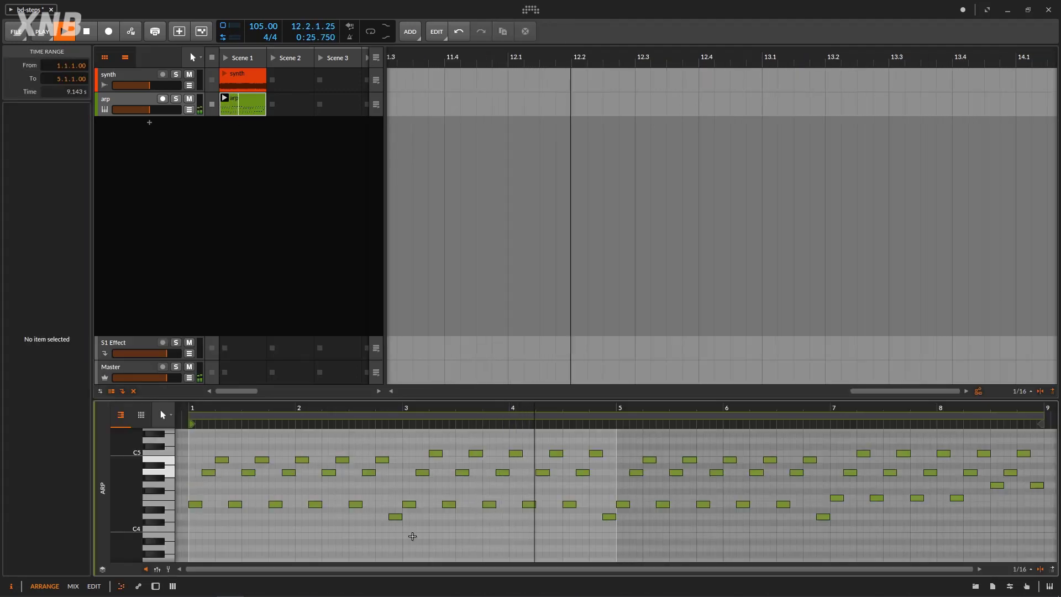
double_click(143, 101)
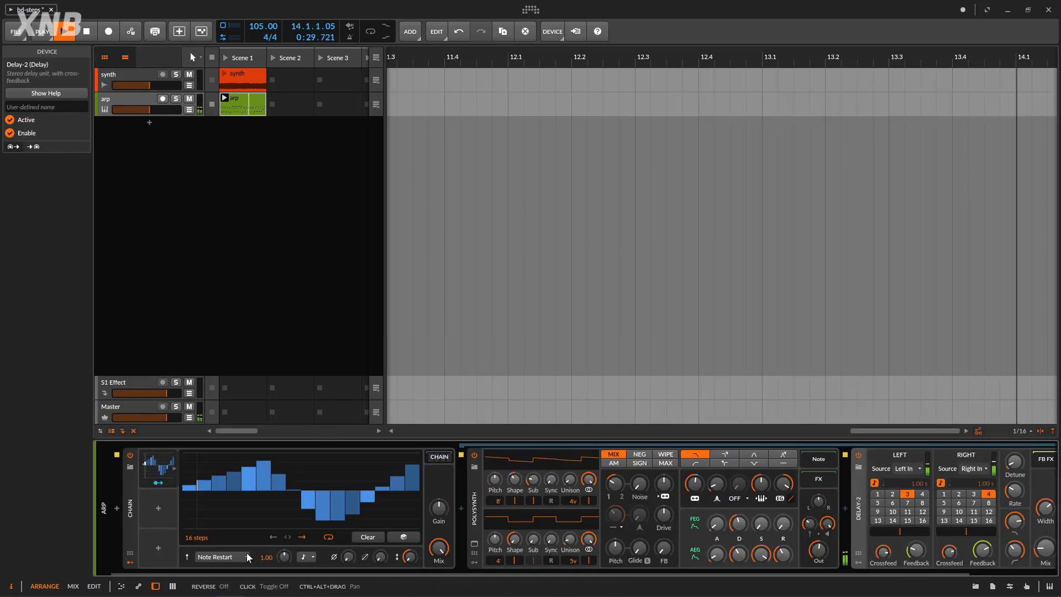
left_click(224, 557)
Try Note Random, then settle on Note Advance and reopen the arp clip's notes.
left_click(232, 533)
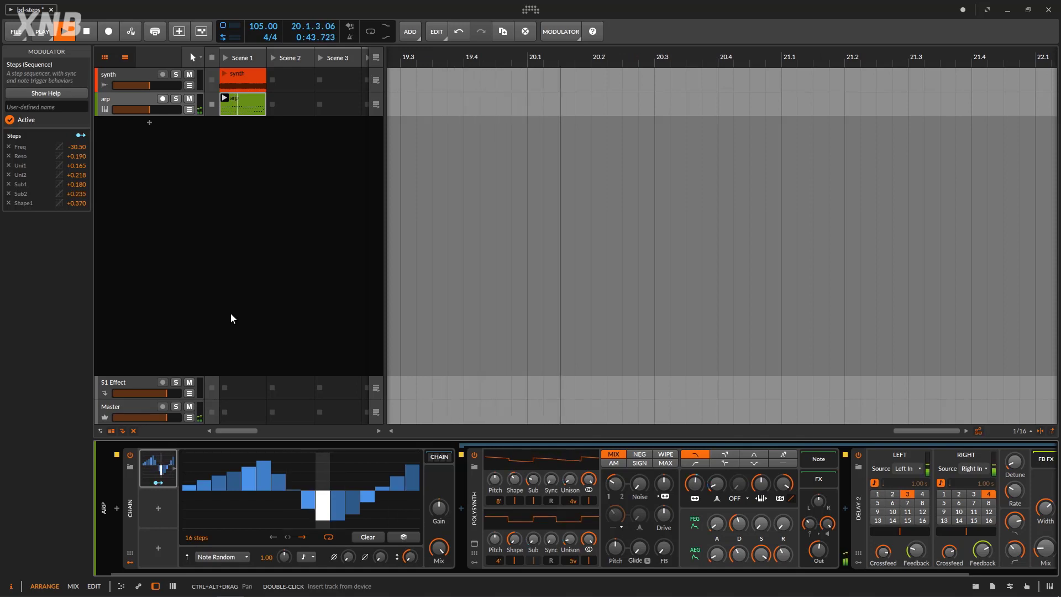
left_click(233, 557)
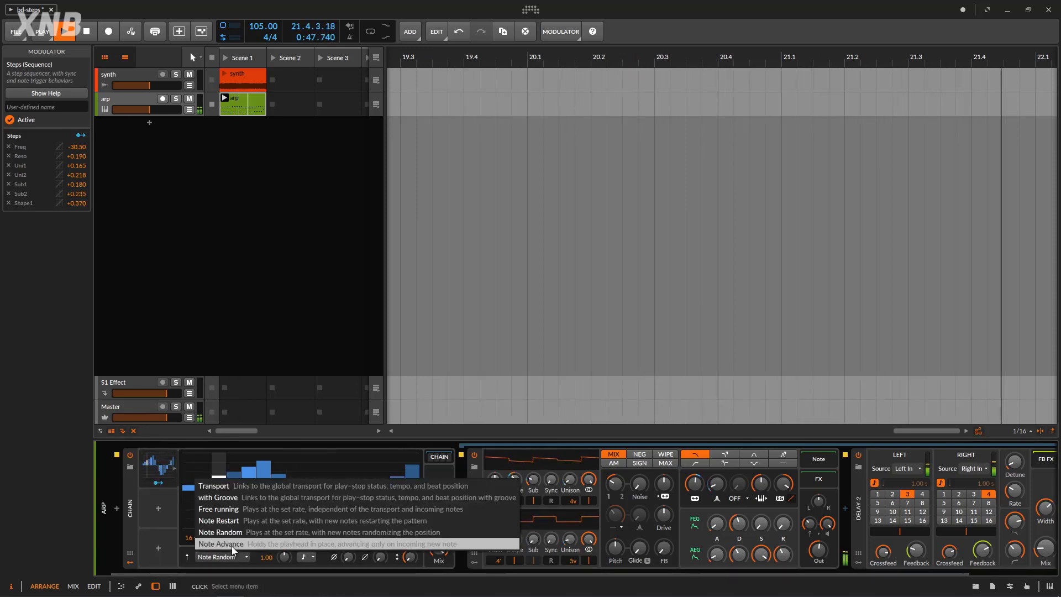
left_click(231, 546)
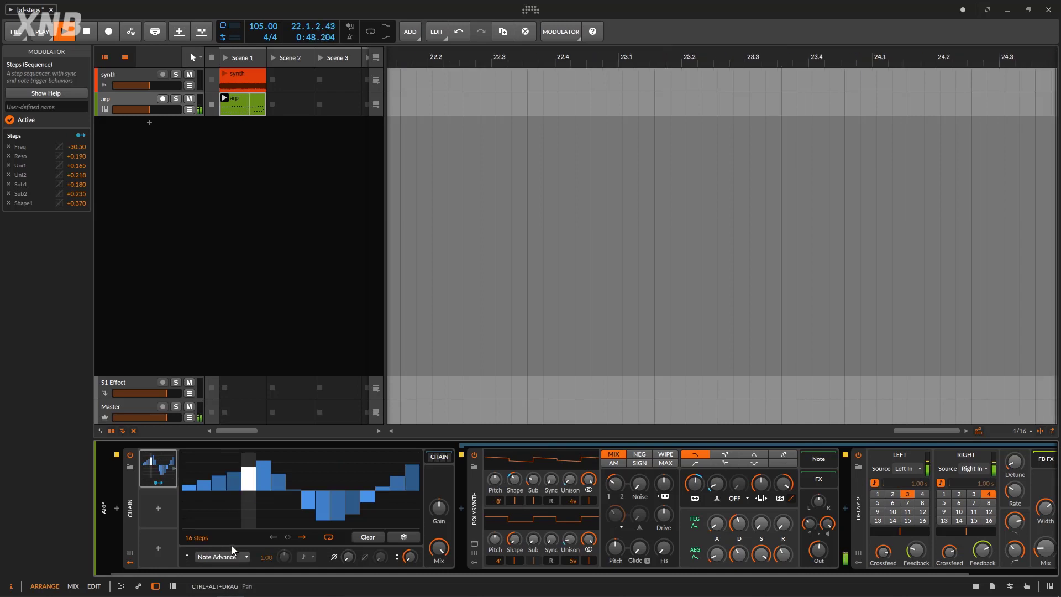
double_click(240, 100)
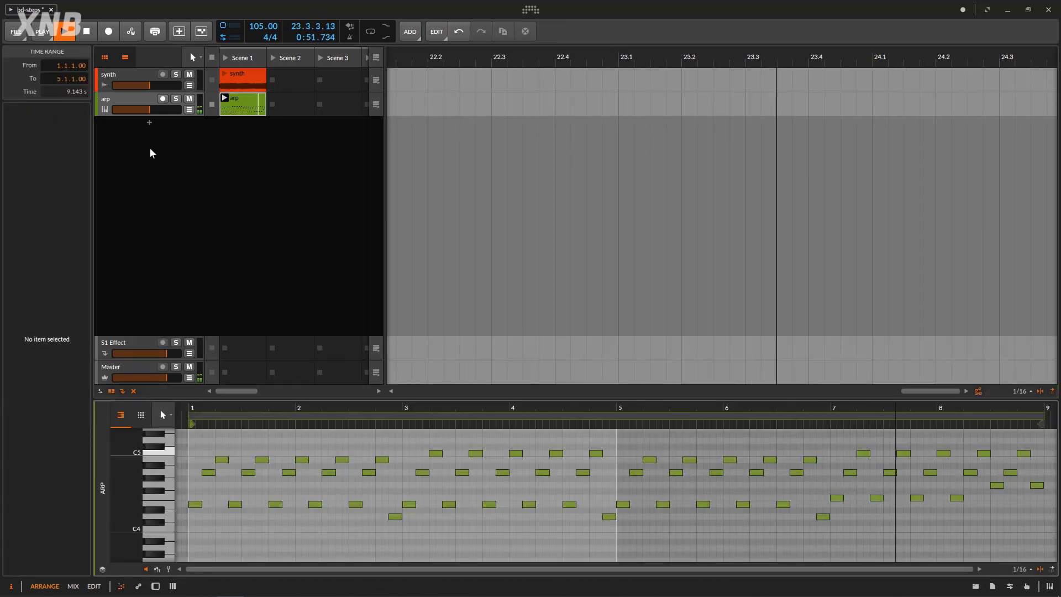
Redraw arp steps: 2, 7–9, 14–15 negative, 5 and 11–13 full positive, then replay from bar 1.
key("d")
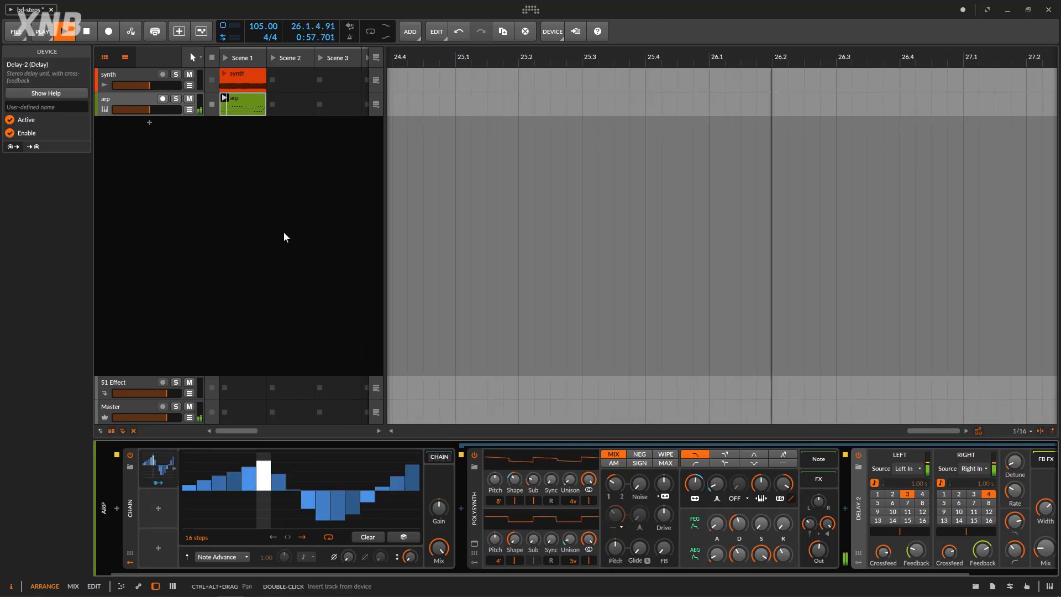
mouse_move(204, 467)
left_mouse_down()
mouse_move(220, 506)
mouse_move(239, 479)
mouse_move(190, 487)
mouse_move(193, 520)
left_mouse_up()
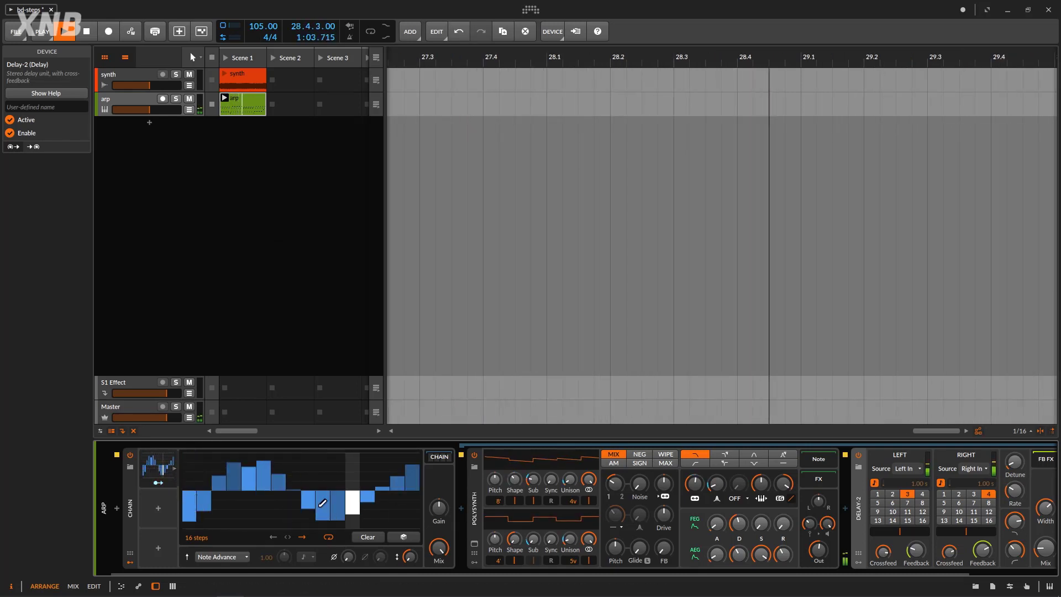
left_click_drag(276, 483, 278, 516)
left_click(266, 480)
mouse_move(257, 473)
left_mouse_down()
mouse_move(258, 454)
mouse_move(271, 454)
mouse_move(253, 466)
left_mouse_up()
mouse_move(350, 497)
left_mouse_down()
mouse_move(295, 498)
mouse_move(322, 514)
left_mouse_up()
mouse_move(341, 491)
left_mouse_down()
mouse_move(339, 452)
mouse_move(368, 452)
left_mouse_up()
mouse_move(380, 527)
left_mouse_down()
mouse_move(393, 518)
mouse_move(368, 493)
mouse_move(372, 474)
left_mouse_up()
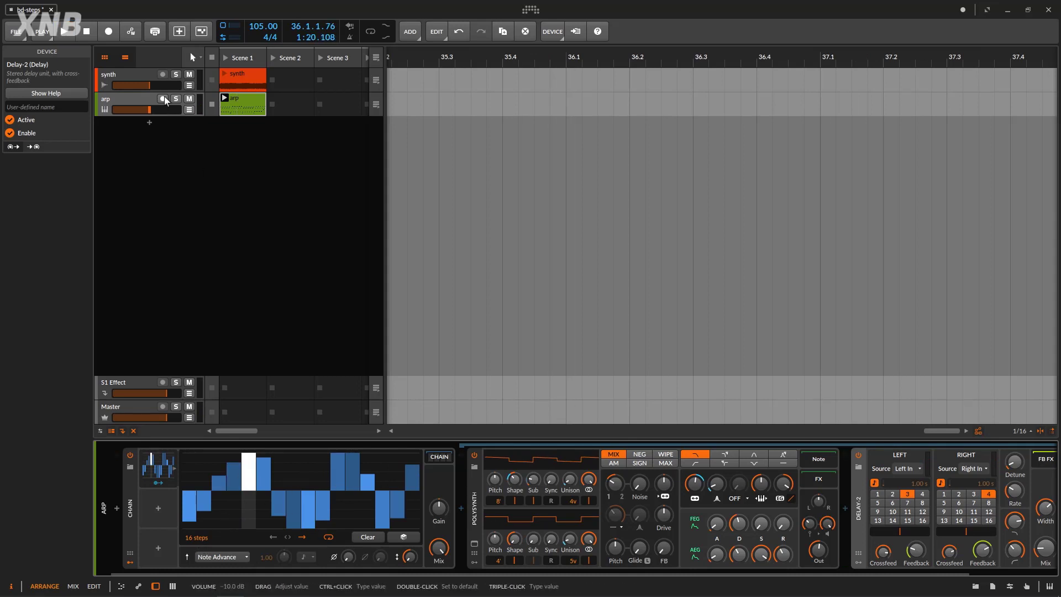
left_click(63, 31)
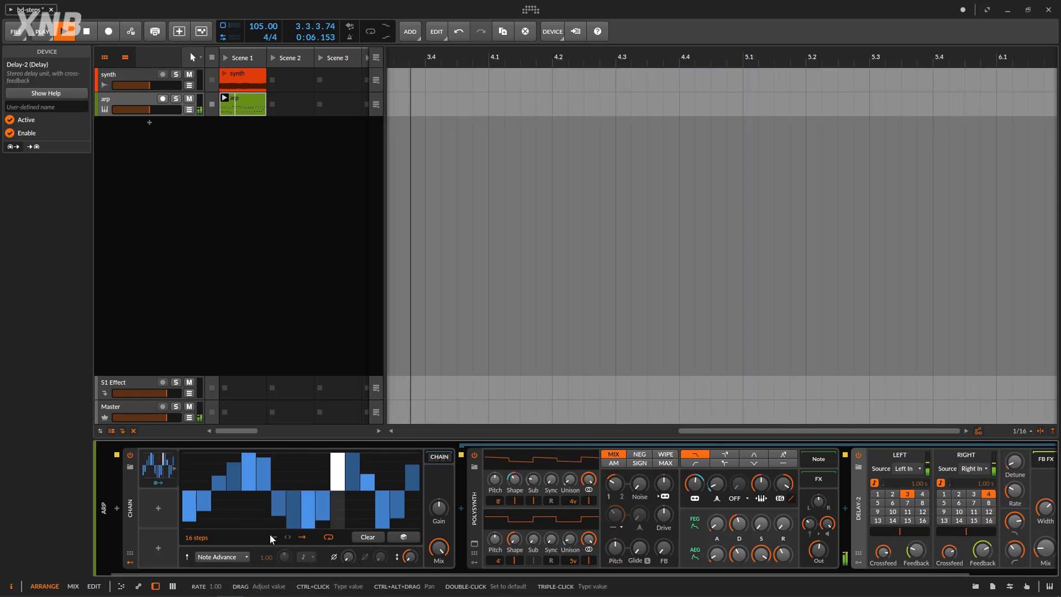
left_click(219, 556)
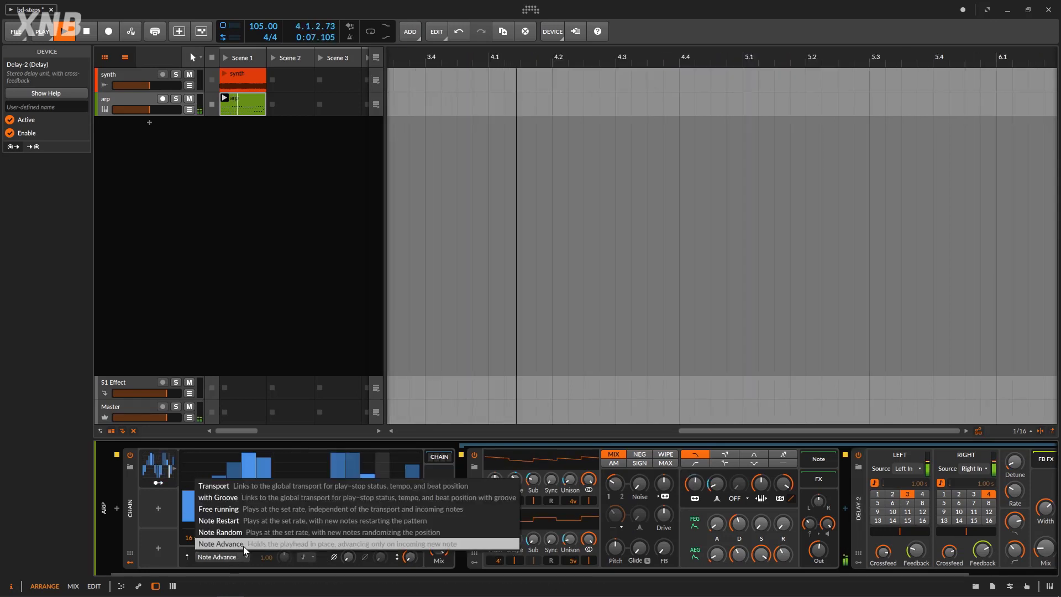
Set the arp Steps timing to Transport and redraw the 16 steps as alternating full positive and negative values.
left_click(239, 486)
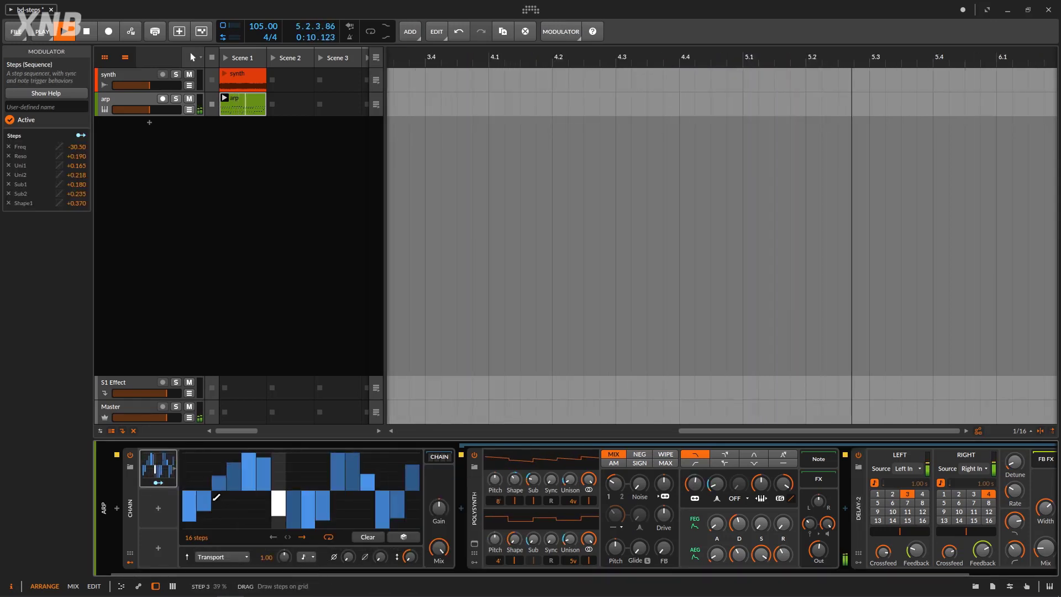
left_click(178, 494)
left_click_drag(190, 455, 213, 540)
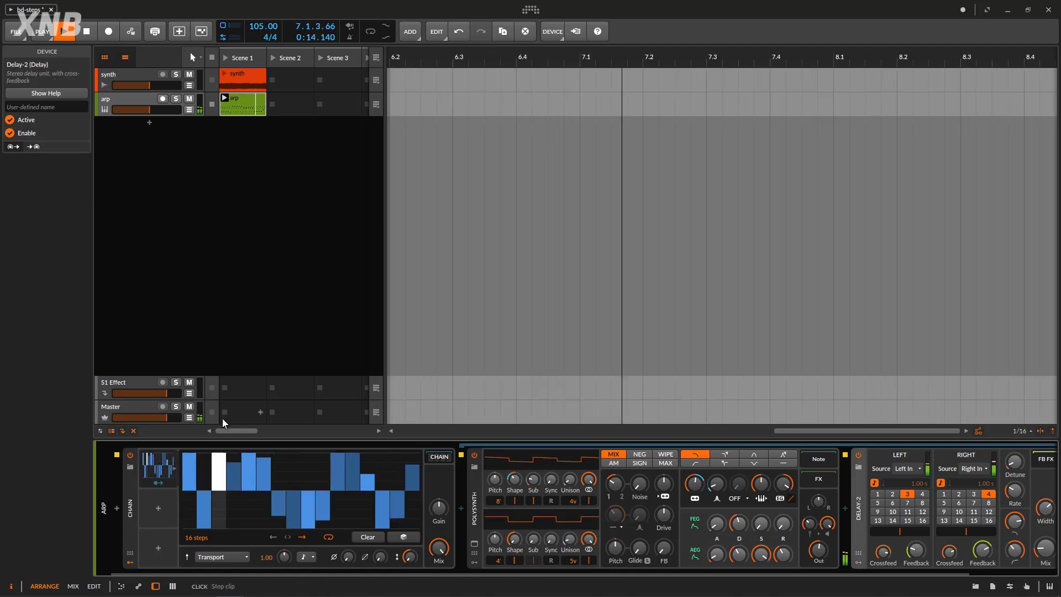
left_click(233, 525)
left_click(264, 525)
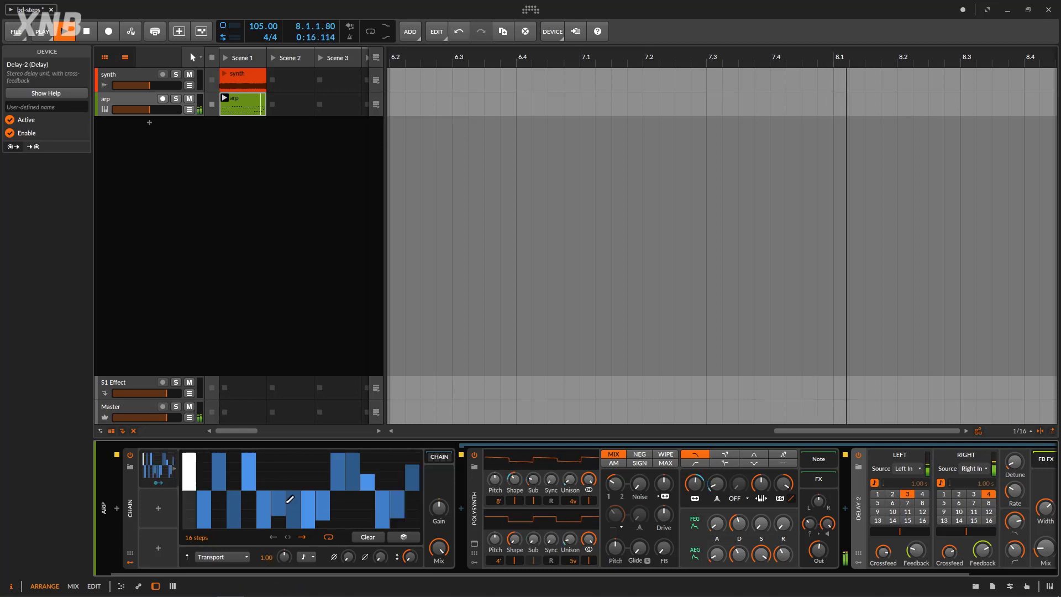
left_click(279, 461)
left_click(309, 462)
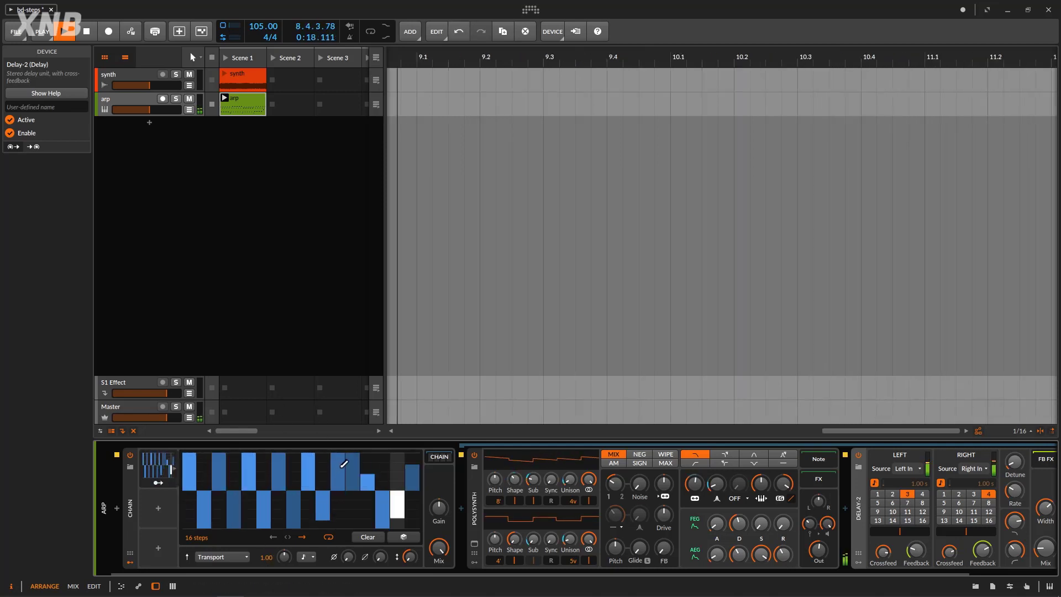
left_click_drag(322, 511, 328, 554)
left_click_drag(354, 500, 355, 541)
left_click_drag(370, 476, 378, 434)
left_click_drag(399, 501, 407, 402)
left_click_drag(417, 492, 418, 570)
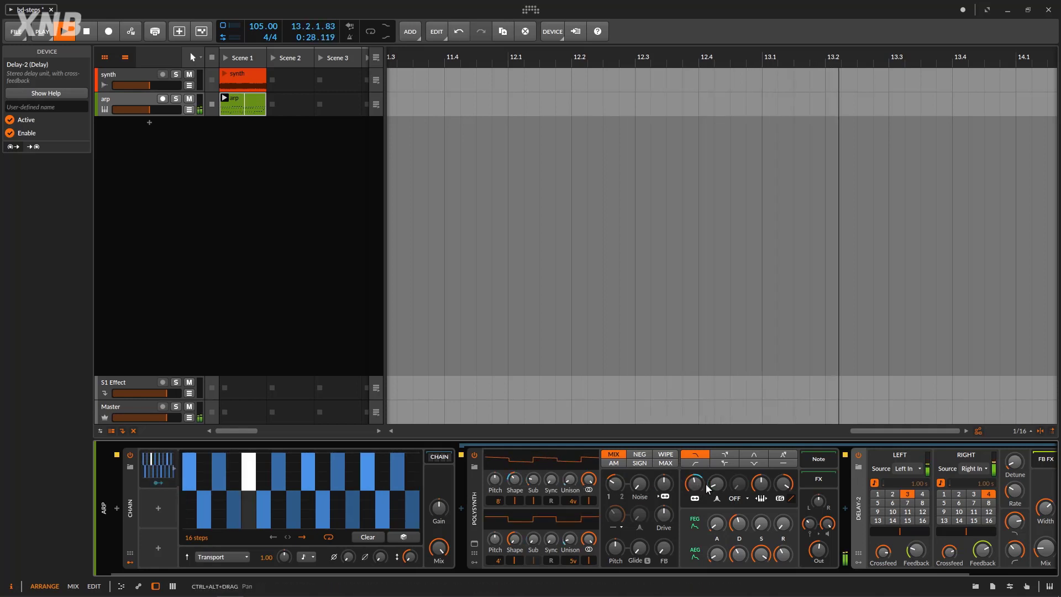
Lower the synth filter to 68 Hz, briefly deactivate the Steps modulator, then stop and select the synth track.
mouse_move(699, 483)
left_mouse_down()
mouse_move(699, 505)
mouse_move(699, 484)
left_mouse_up()
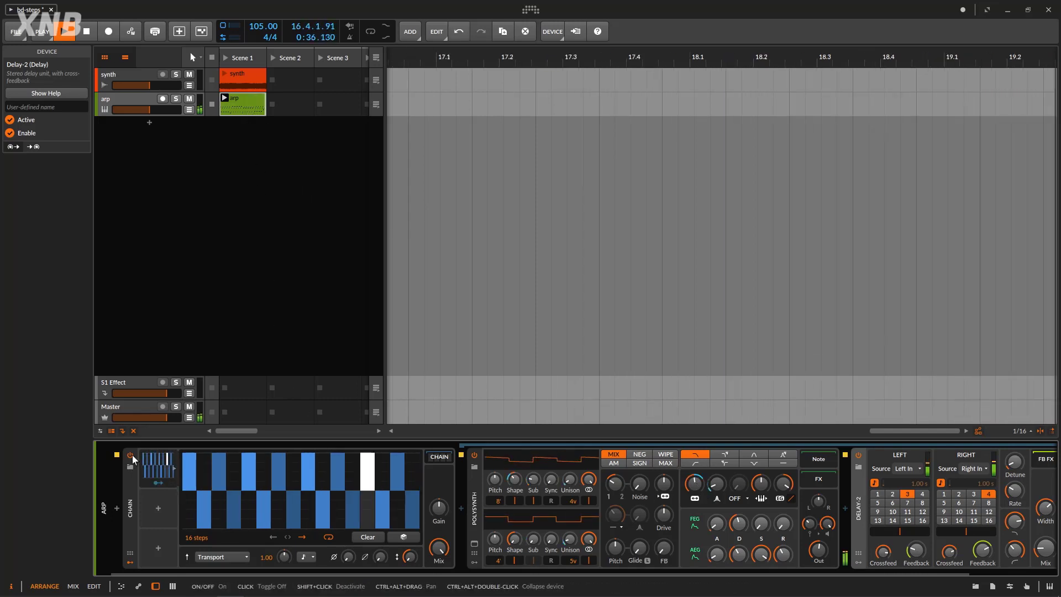
left_click(160, 458)
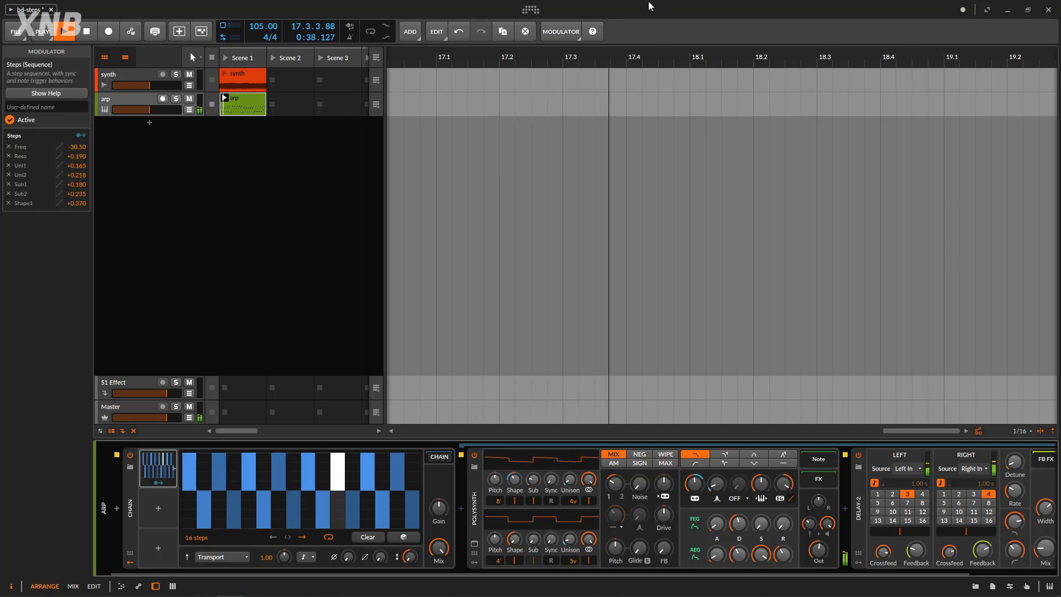
left_click(573, 30)
left_click(569, 49)
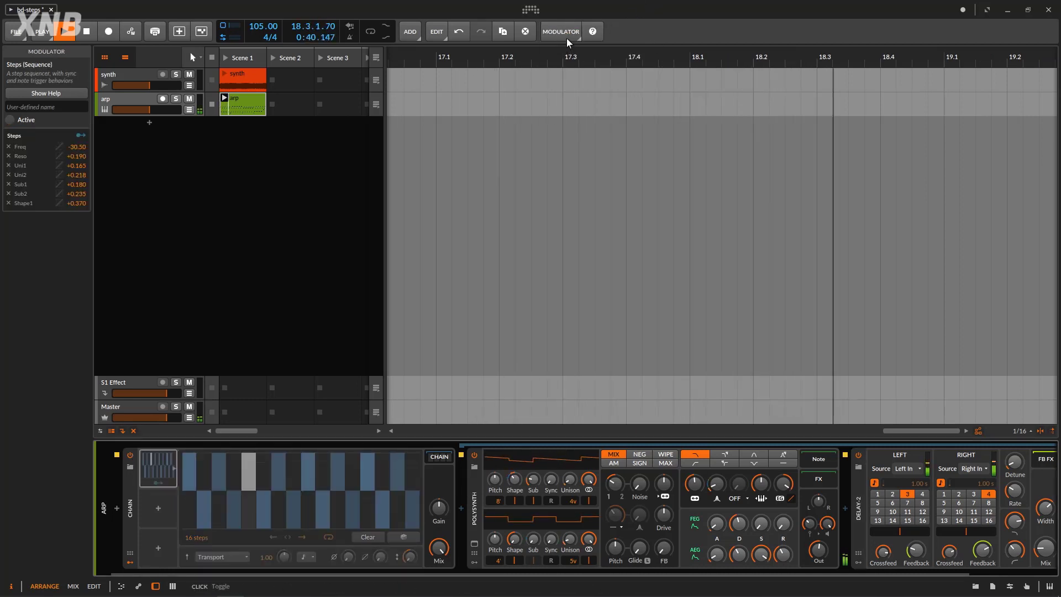
left_click(565, 32)
left_click(571, 50)
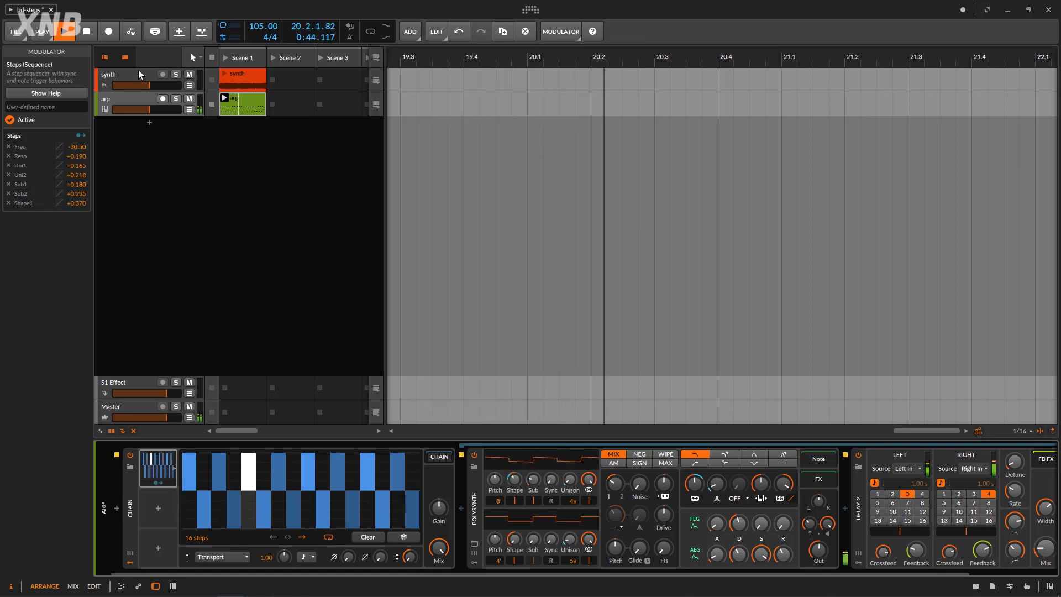
left_click(90, 32)
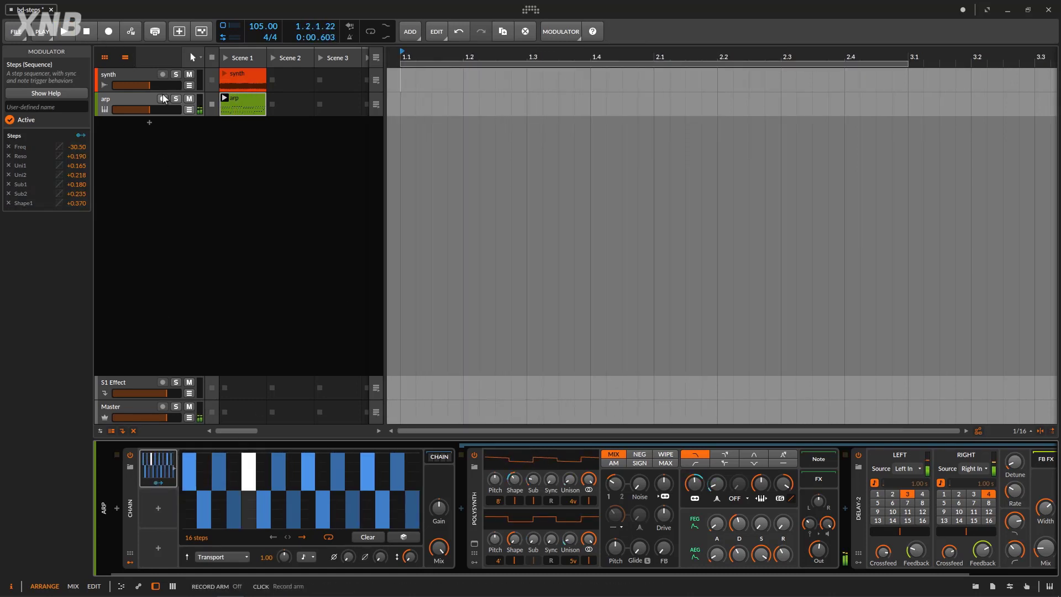
left_click(132, 79)
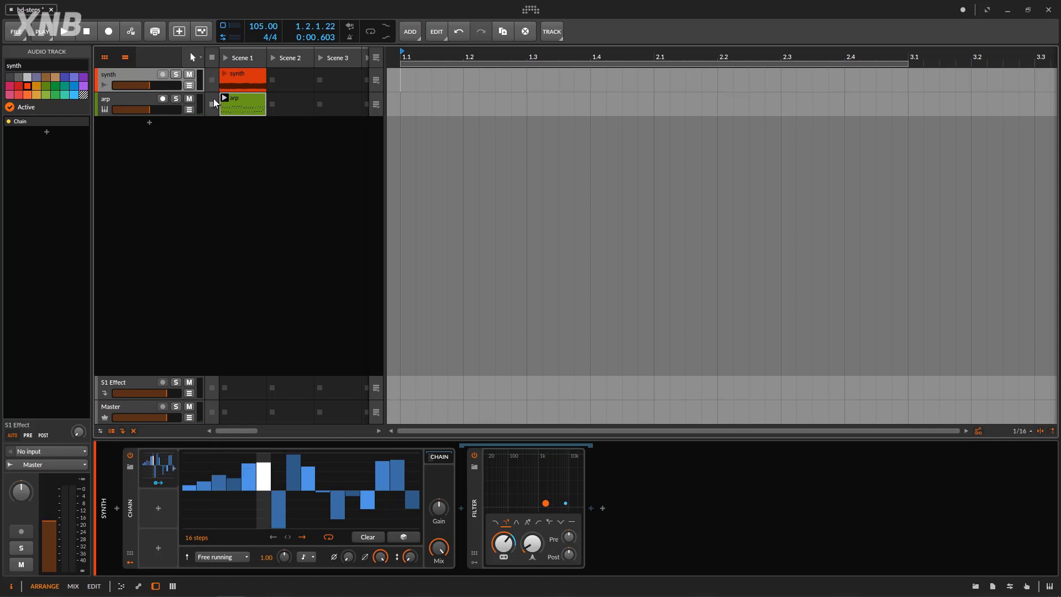
Launch the synth clip, set the filter cutoff to 932 Hz, and redraw steps 1–4 and 10–13.
left_click(225, 74)
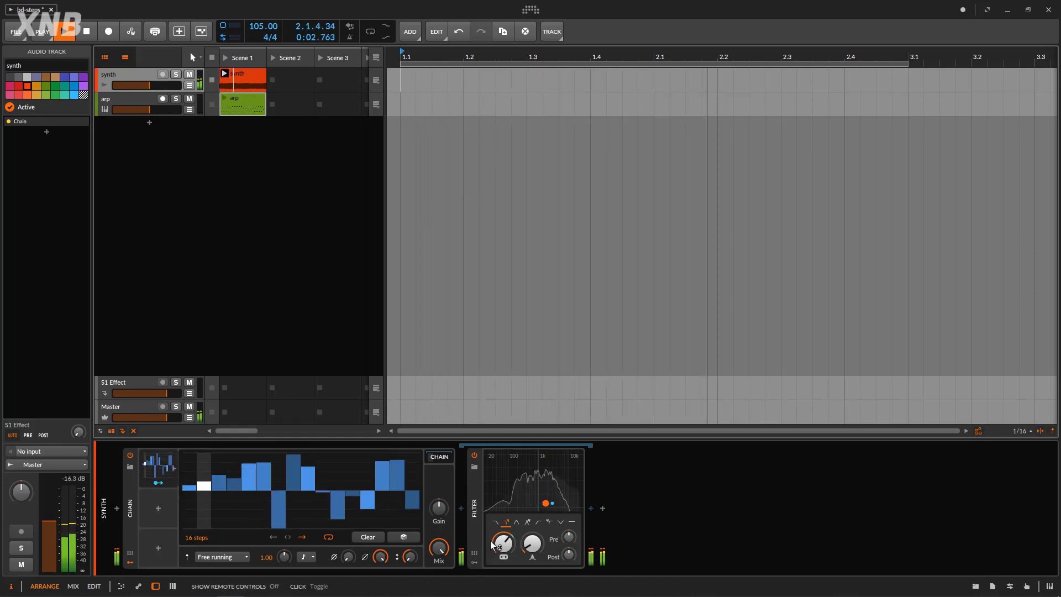
mouse_move(504, 544)
left_mouse_down()
mouse_move(503, 557)
mouse_move(503, 543)
left_mouse_up()
left_click_drag(189, 484, 189, 453)
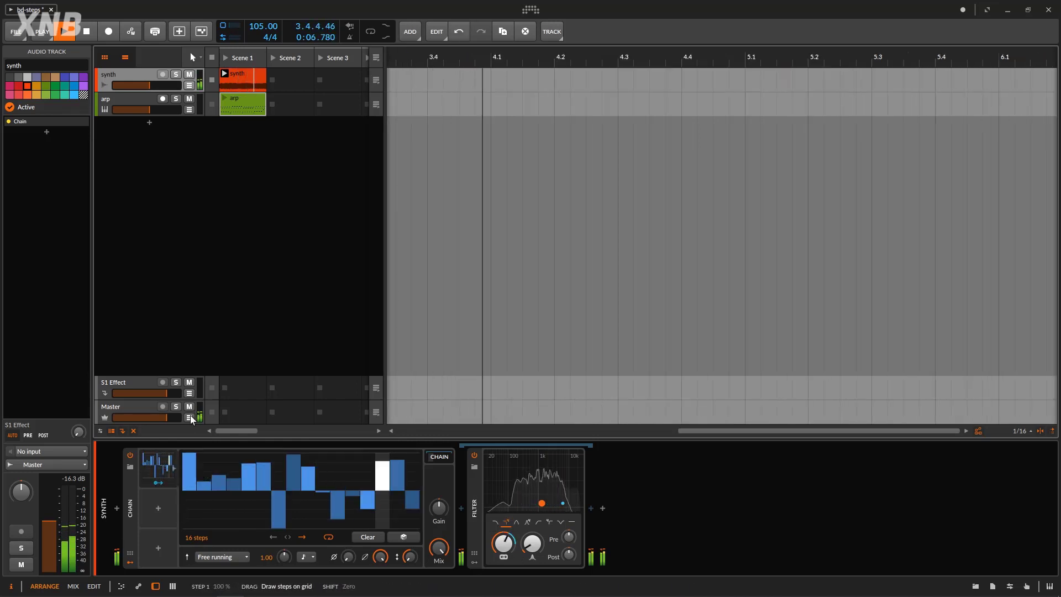
mouse_move(213, 490)
left_mouse_down()
mouse_move(207, 569)
mouse_move(226, 485)
mouse_move(219, 412)
mouse_move(232, 520)
mouse_move(258, 486)
mouse_move(253, 421)
mouse_move(279, 564)
mouse_move(263, 525)
mouse_move(272, 384)
mouse_move(285, 493)
mouse_move(302, 471)
mouse_move(317, 545)
left_mouse_up()
mouse_move(327, 505)
left_mouse_down()
mouse_move(327, 480)
mouse_move(326, 589)
left_mouse_up()
mouse_move(368, 502)
left_mouse_down()
mouse_move(369, 529)
mouse_move(353, 456)
mouse_move(410, 527)
left_mouse_up()
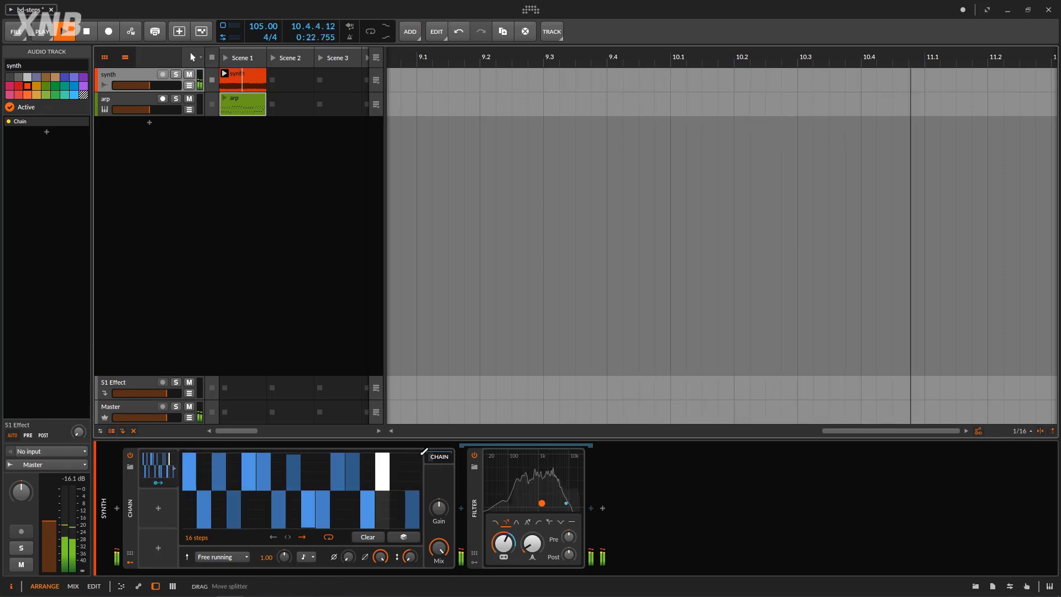
Deactivate and reactivate the synth's Steps modulator to compare, then stop playback.
left_click(159, 469)
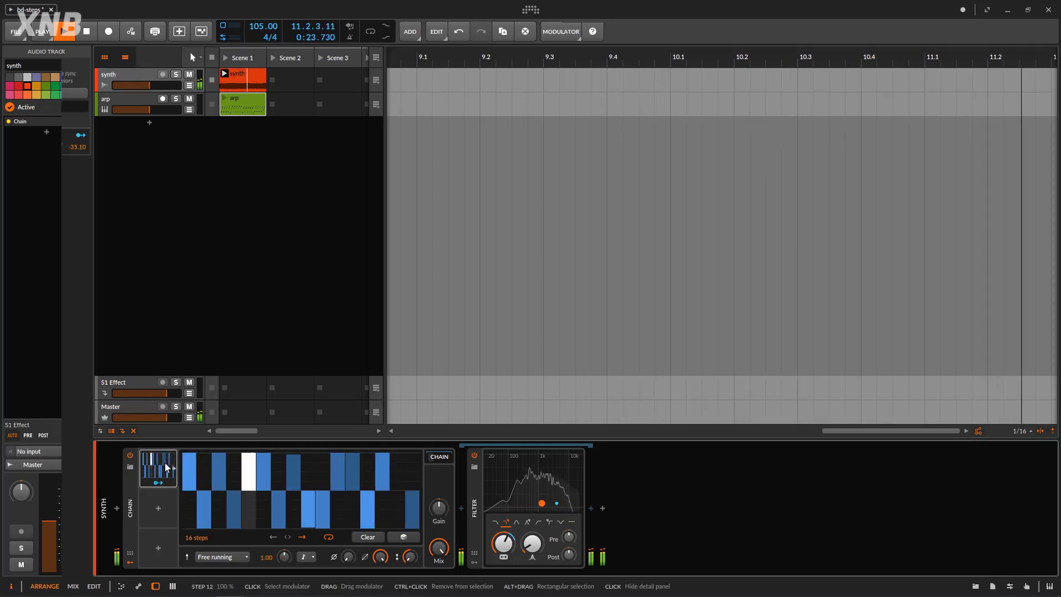
left_click(563, 26)
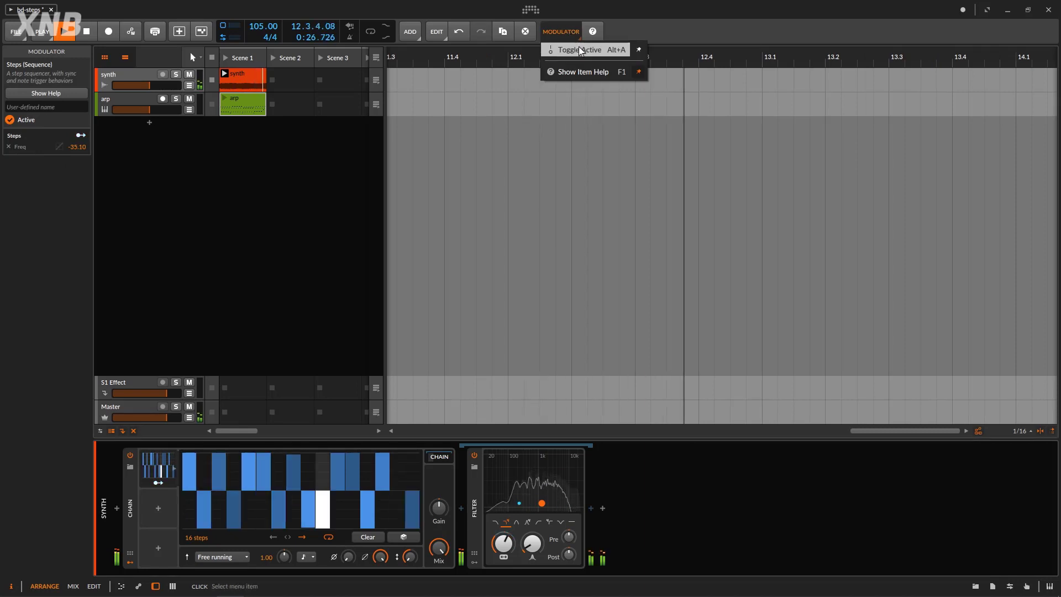
left_click(578, 49)
left_click(569, 34)
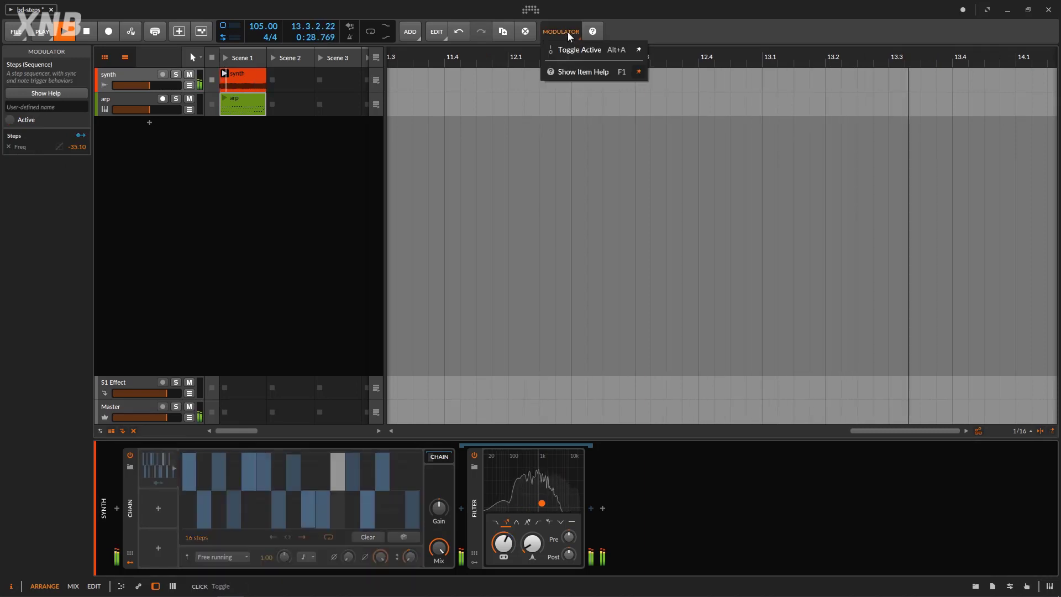
left_click(581, 50)
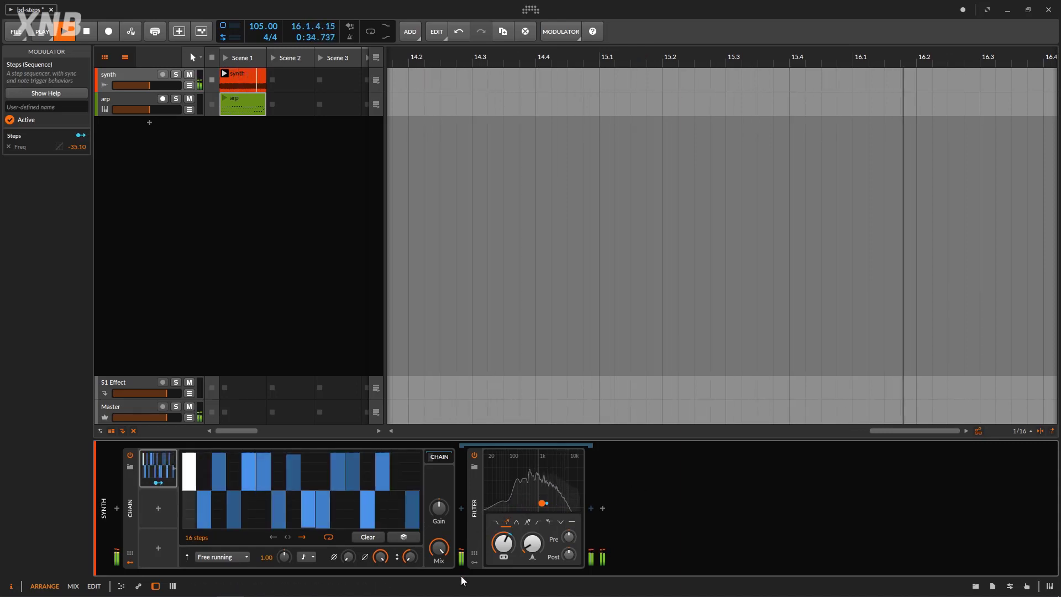
key("space")
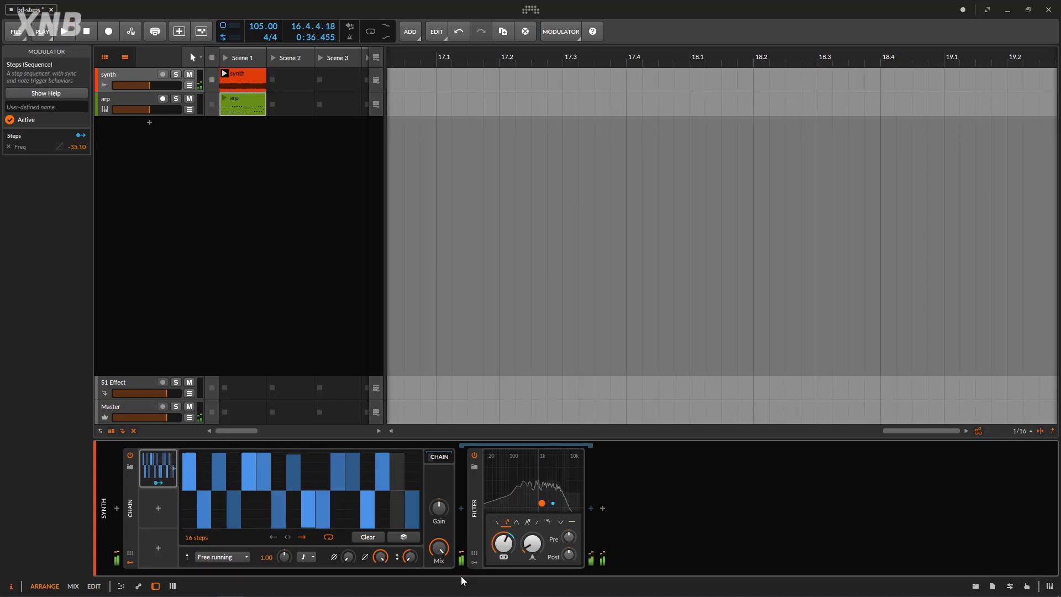